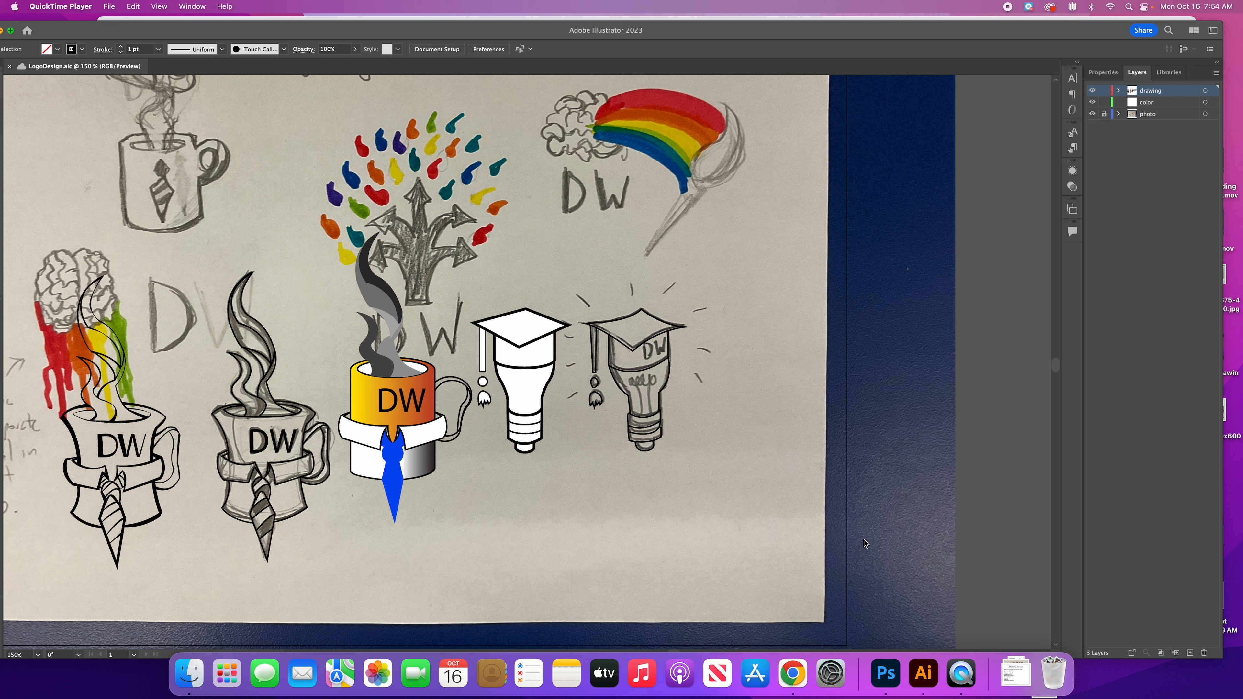
- Hide the photo layer so only the vector drawings show, and make the document window slightly smaller
left_click(1093, 117)
left_click(1092, 114)
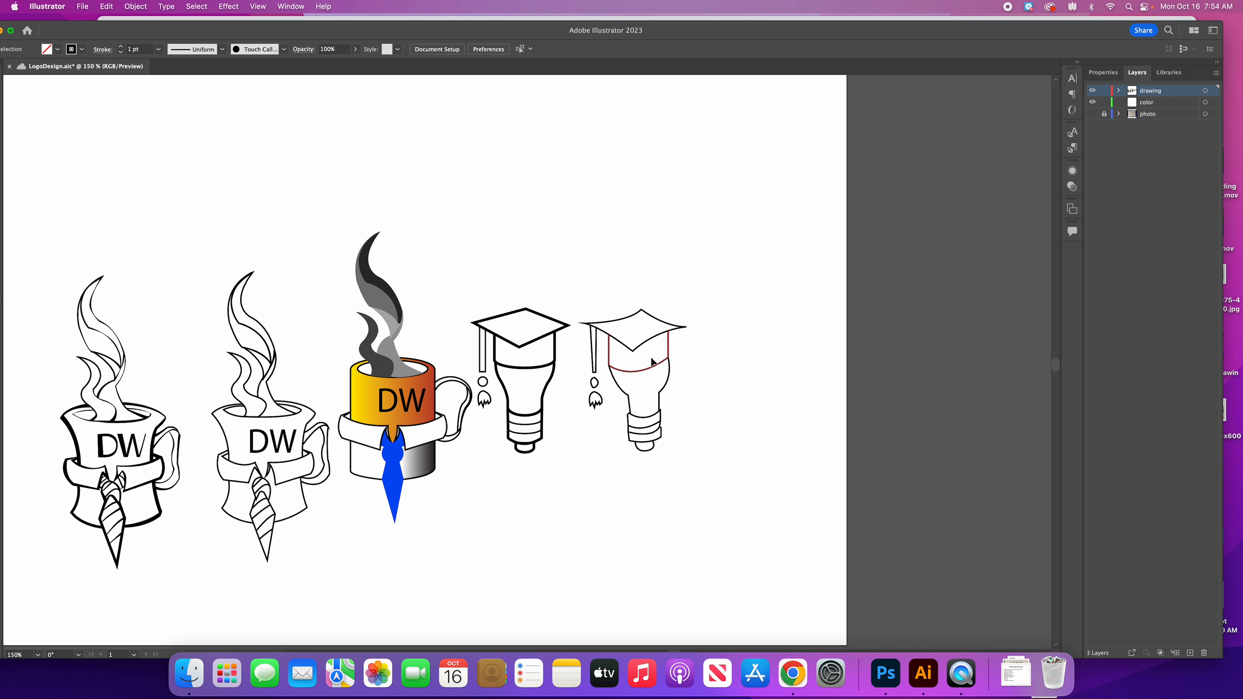
left_click_drag(1221, 659, 1208, 626)
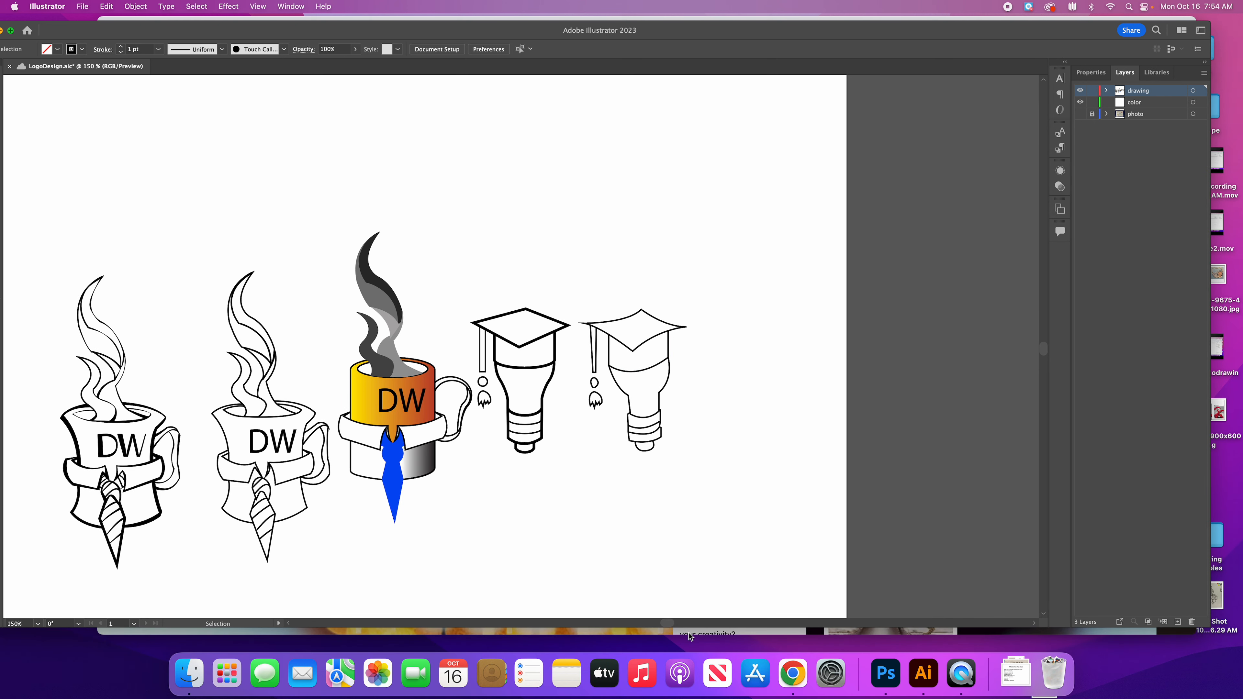
- Move the coloured mug and its steam down to line up with the two line-drawn mugs
left_click_drag(669, 624, 661, 620)
left_click_drag(578, 214, 678, 513)
left_click_drag(605, 427, 608, 473)
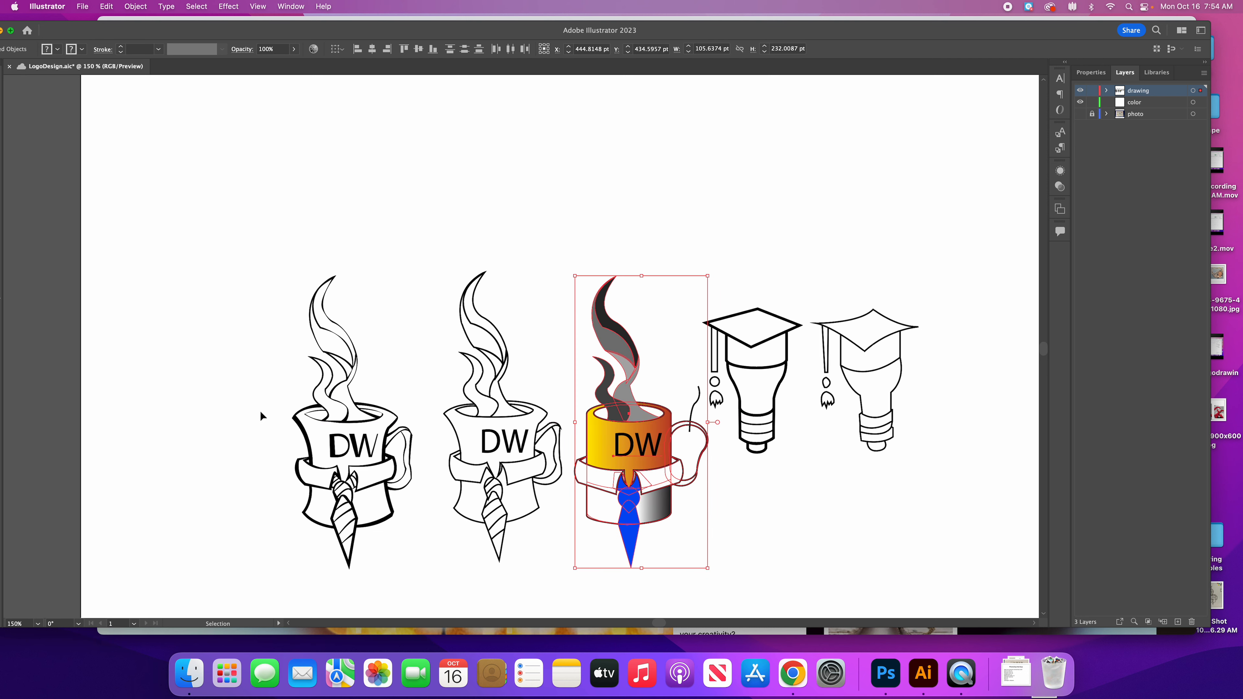
left_click(230, 411)
key("super+equal")
left_click_drag(222, 432, 230, 354)
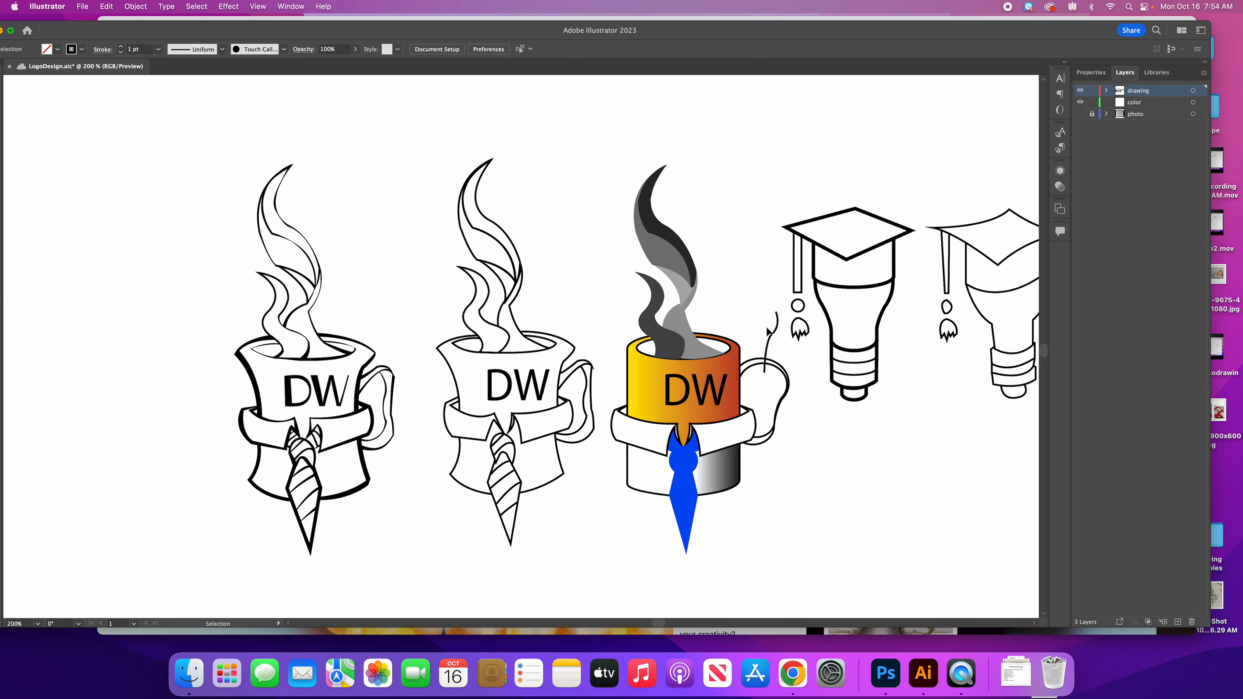
- Delete the stray handle pieces beside the coloured mug
left_click(1080, 113)
left_click(1080, 114)
left_click(1080, 114)
left_click(1080, 114)
left_click(777, 363)
key("Delete")
left_click(778, 367)
key("Delete")
left_click(765, 352)
key("Delete")
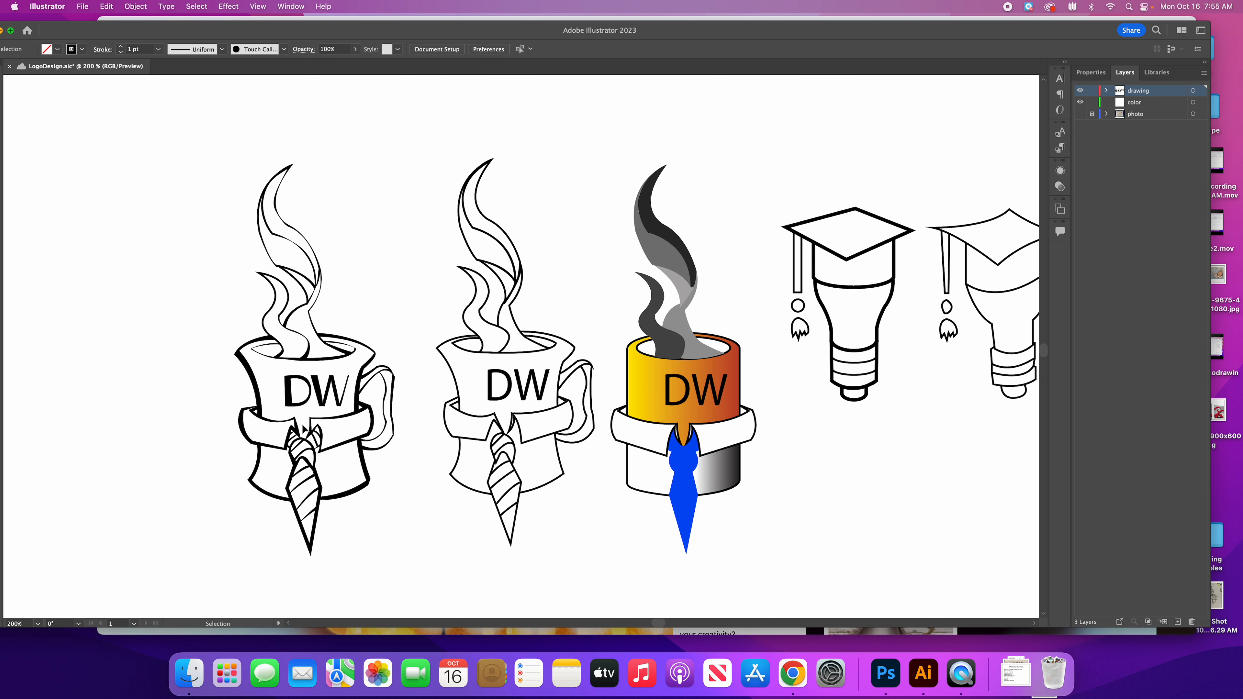
- Compare the thick-lined and thin-lined mugs with each other and with the sketch on the photo layer
key("a")
key("super+plus")
key("super+minus")
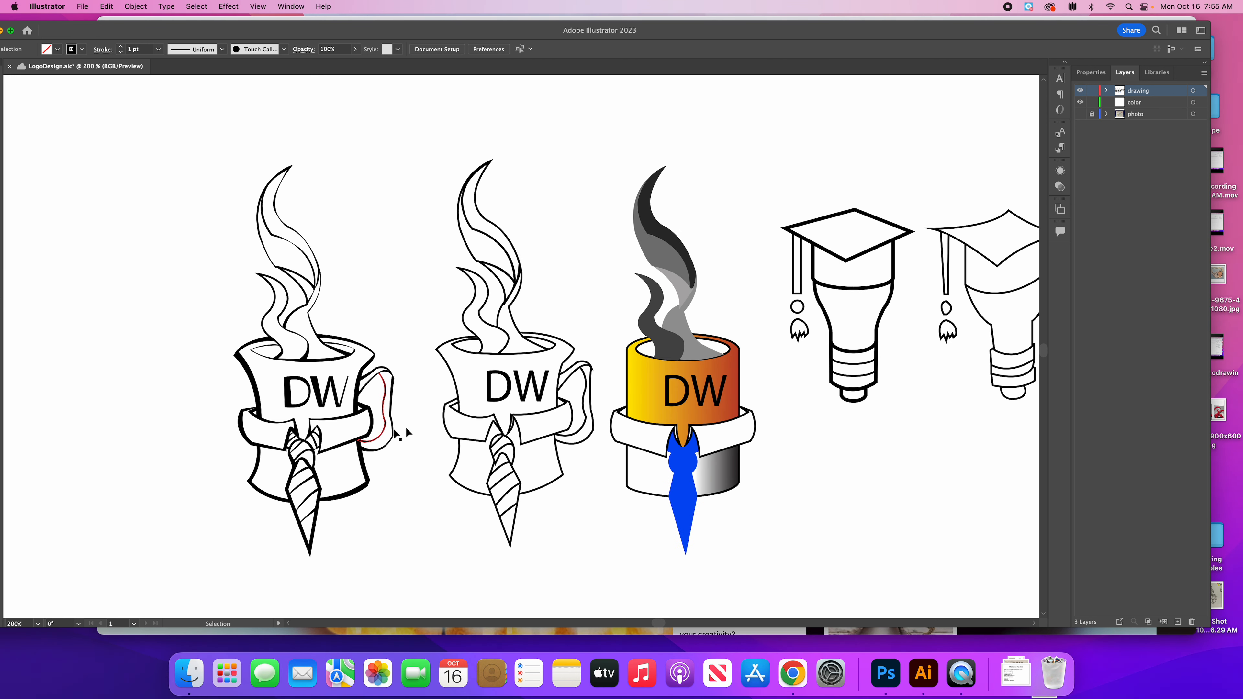
left_click(1080, 114)
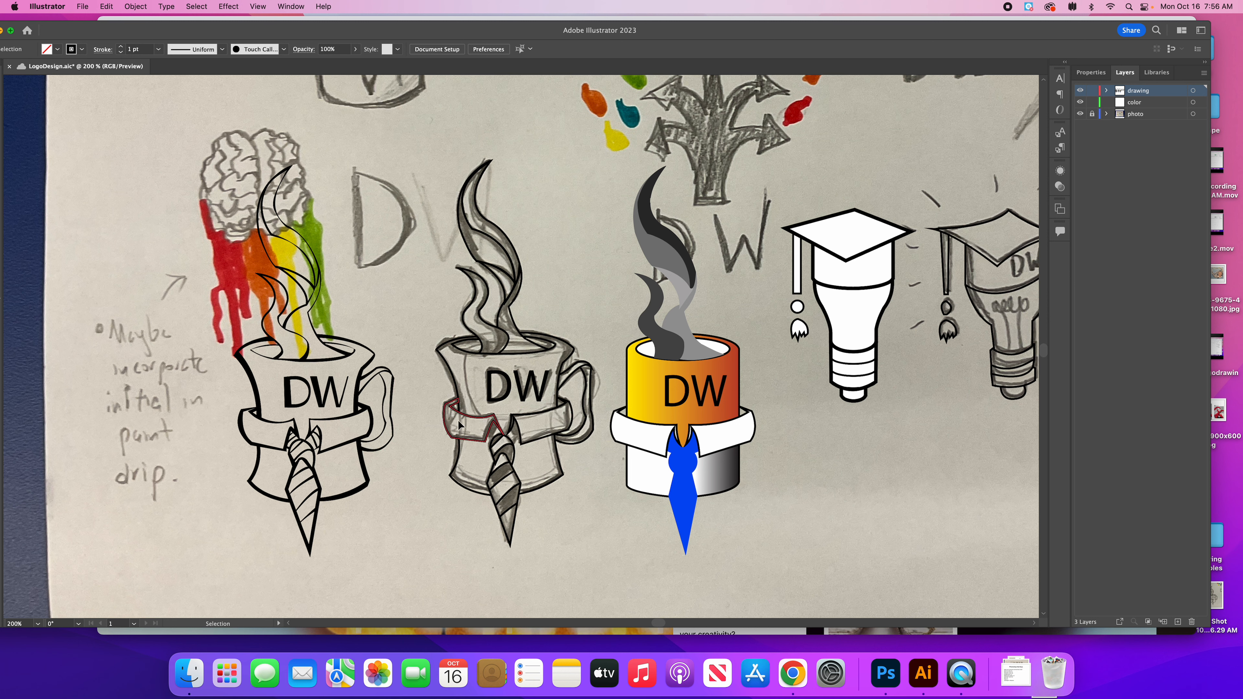
left_click(1080, 113)
left_click(1079, 114)
left_click(1080, 114)
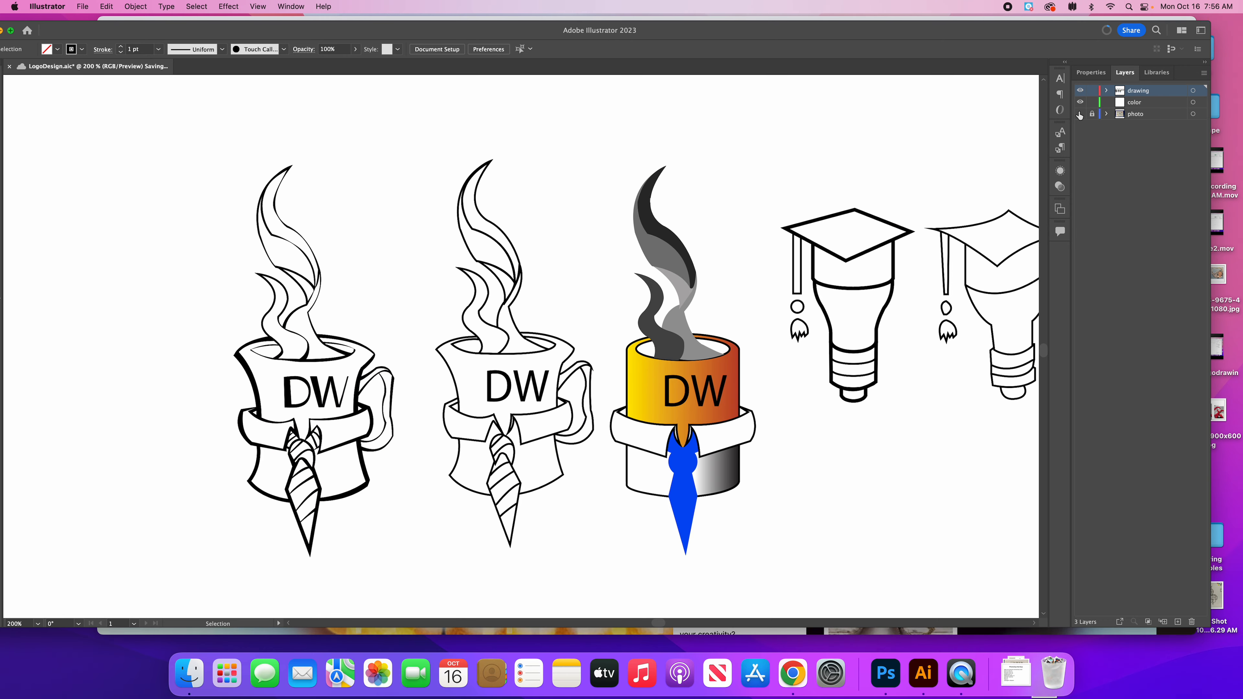
key("a")
key("super+equal")
key("h")
left_click_drag(229, 334, 440, 291)
key("v")
key("super+minus")
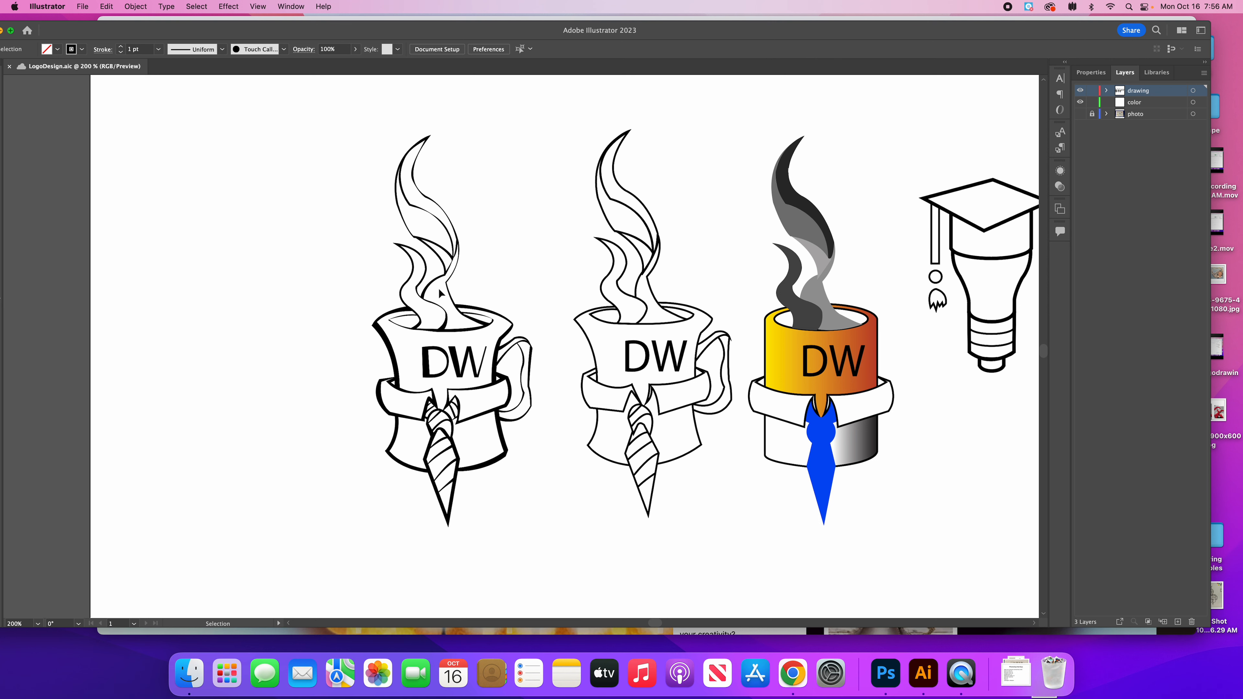
key("super+plus")
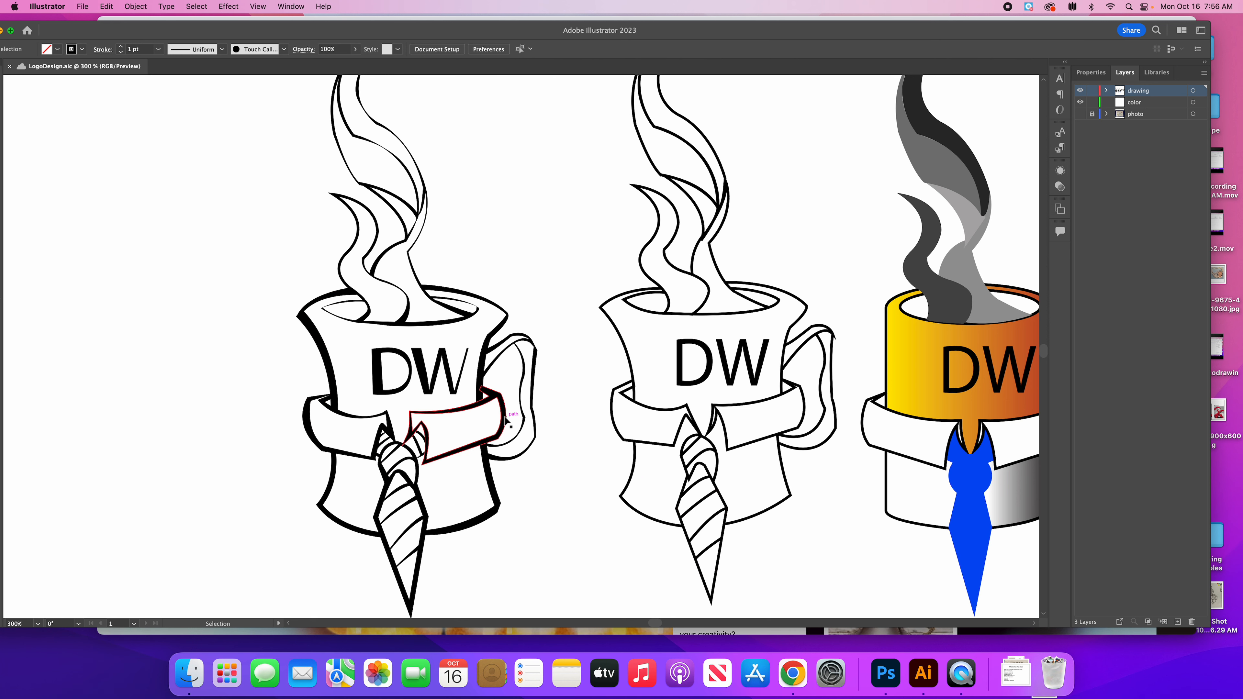
key("super+minus")
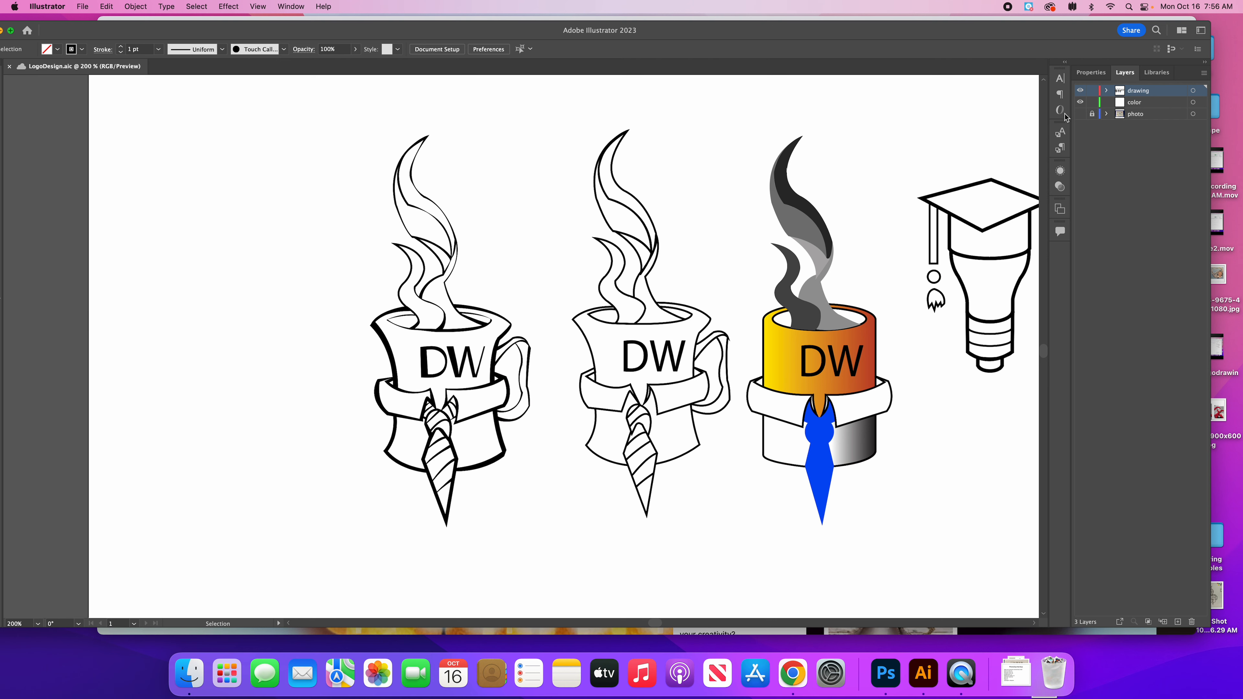
- Fit the window to the screen and show the photo layer again beneath the thin-lined middle mug
double_click(212, 32)
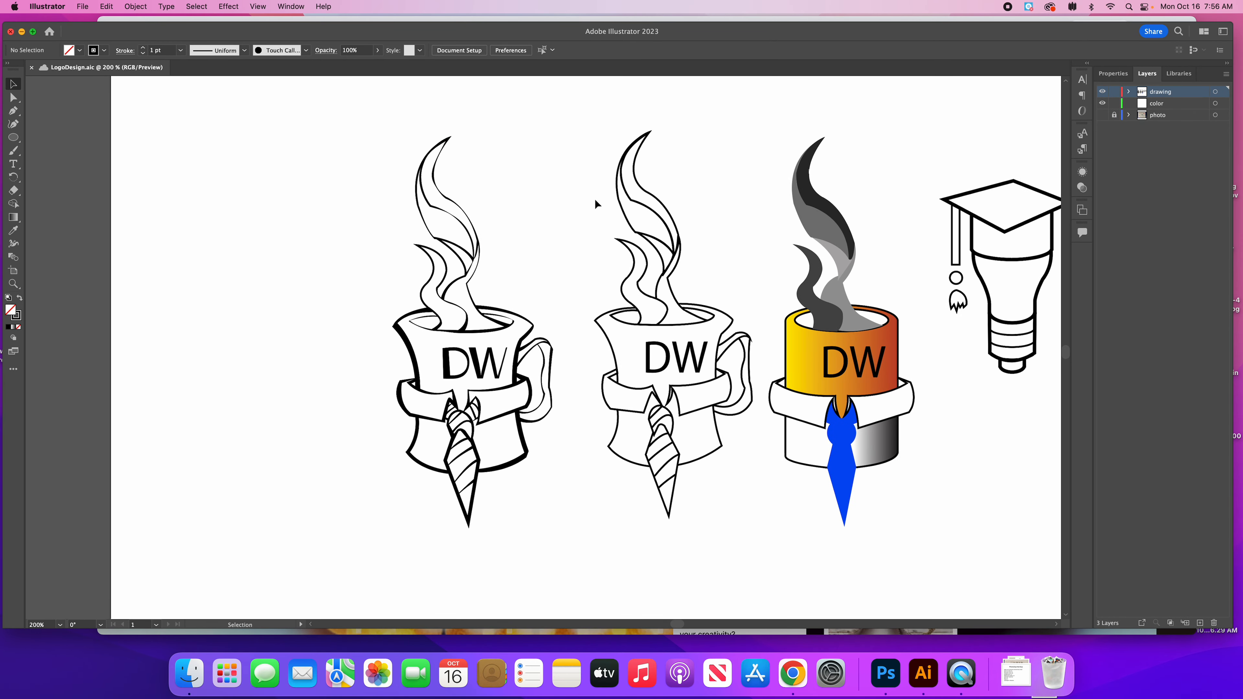
left_click_drag(594, 130, 754, 534)
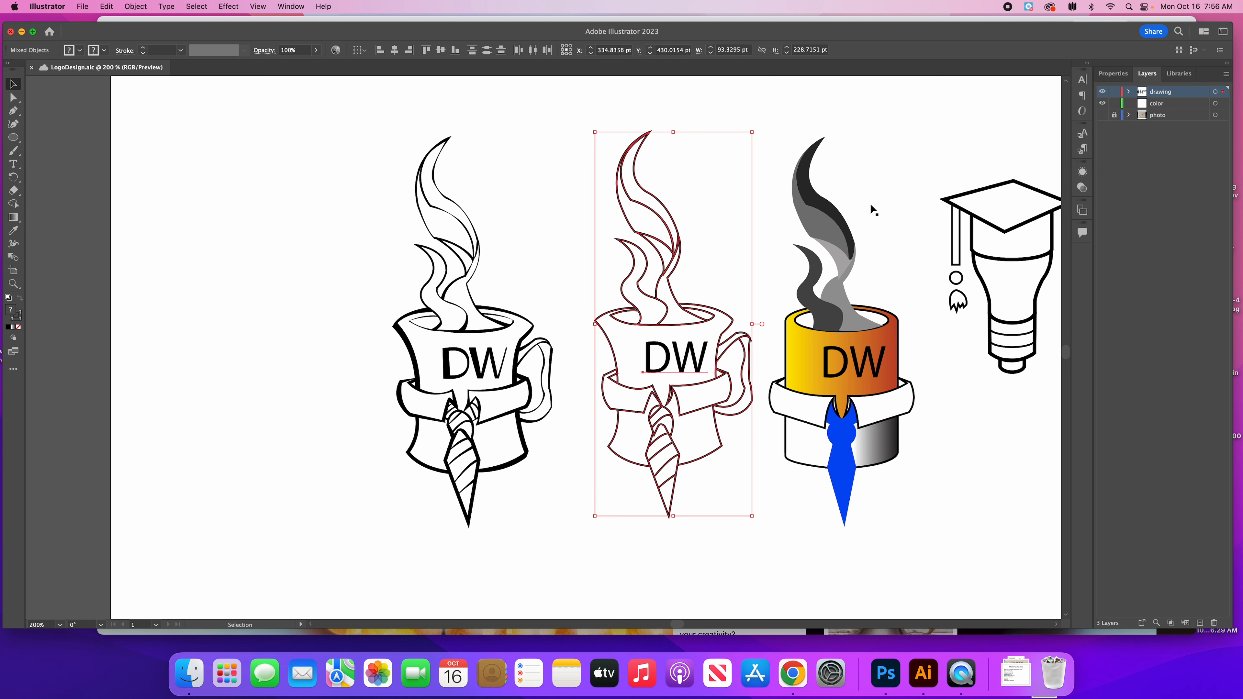
left_click(1102, 116)
left_click(1102, 116)
left_click(1102, 116)
left_click(1102, 115)
left_click(1102, 116)
left_click(1102, 116)
left_click(1102, 116)
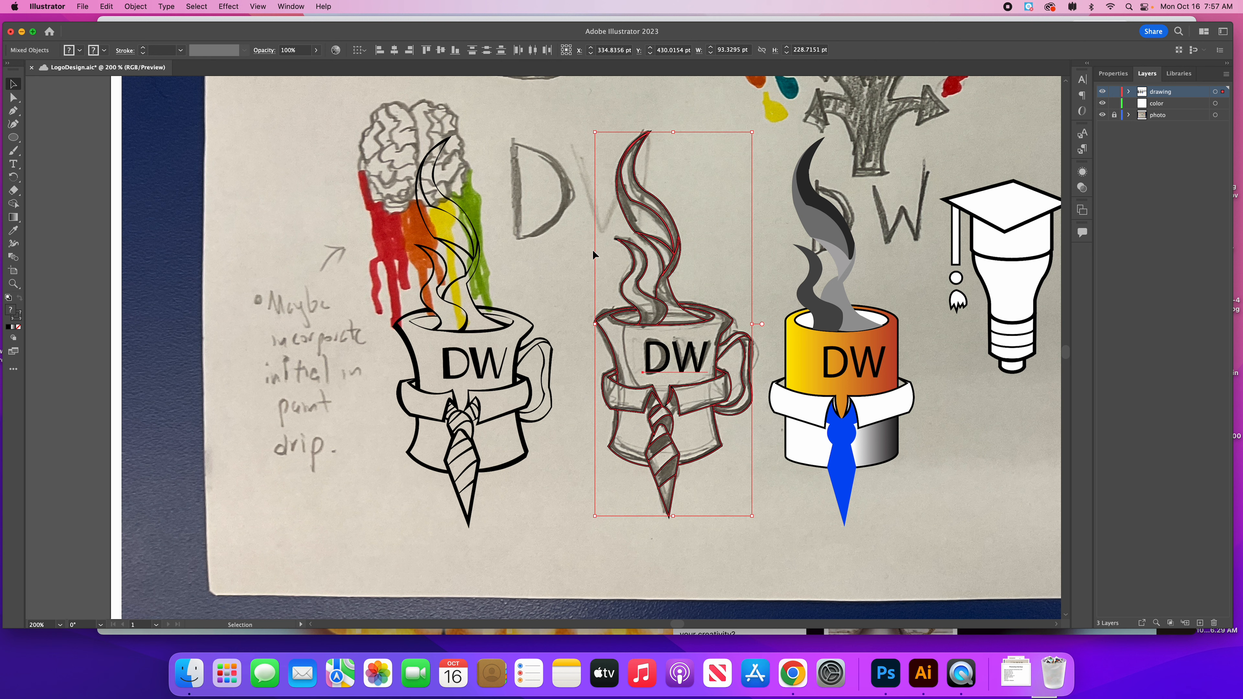
- Group all parts of the thin-lined middle mug, including its steam, lettering and tie
left_click_drag(577, 133, 764, 538)
right_click(639, 327)
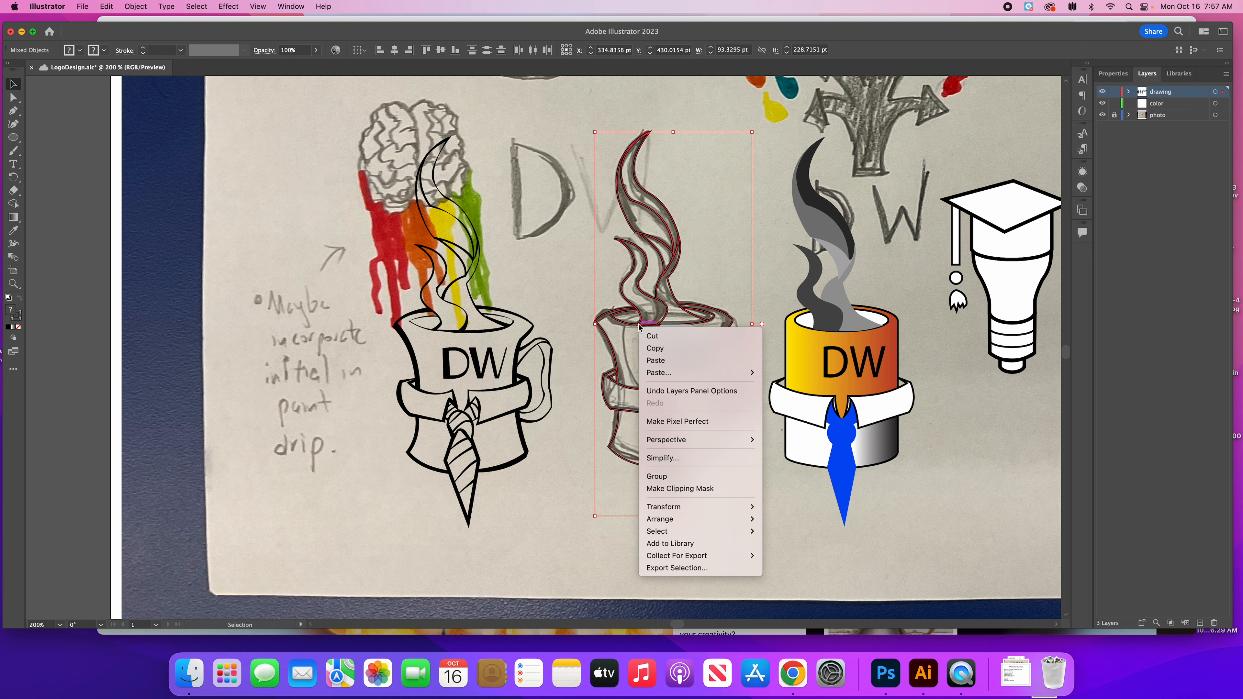
left_click(711, 479)
left_click(555, 329)
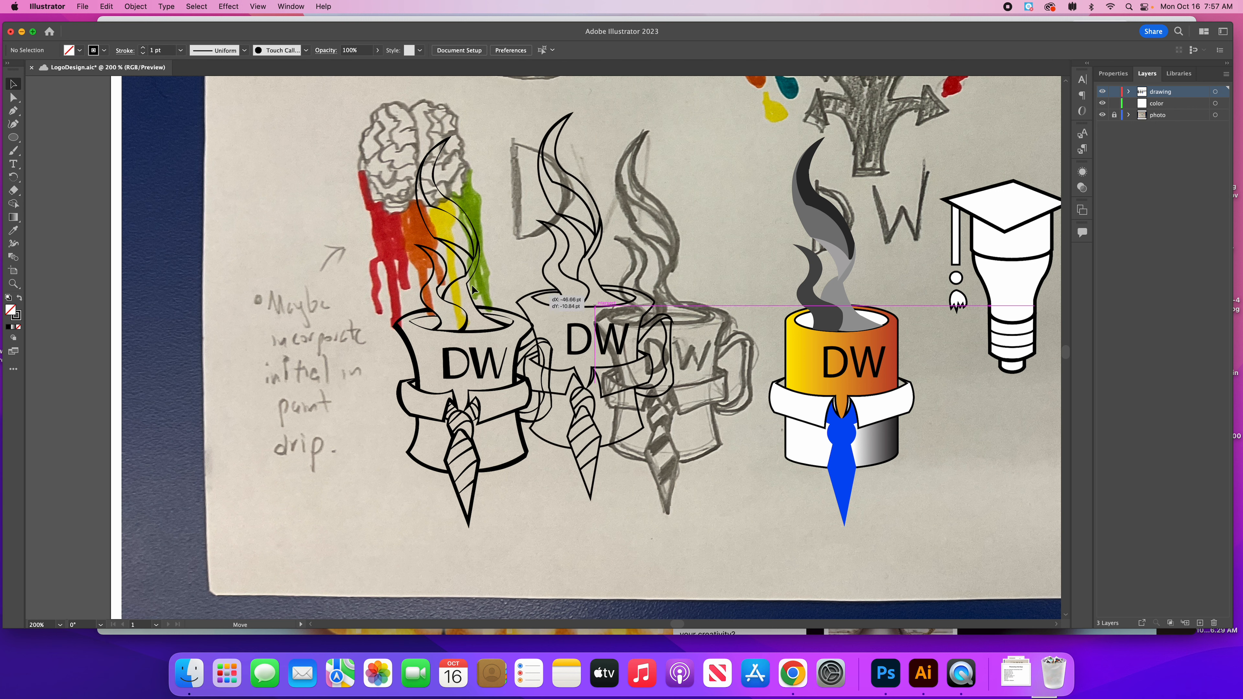
- Try moving the grouped middle mug and some pieces of the thick-lined mug, and undo both moves
left_click_drag(606, 317, 419, 318)
key("super+z")
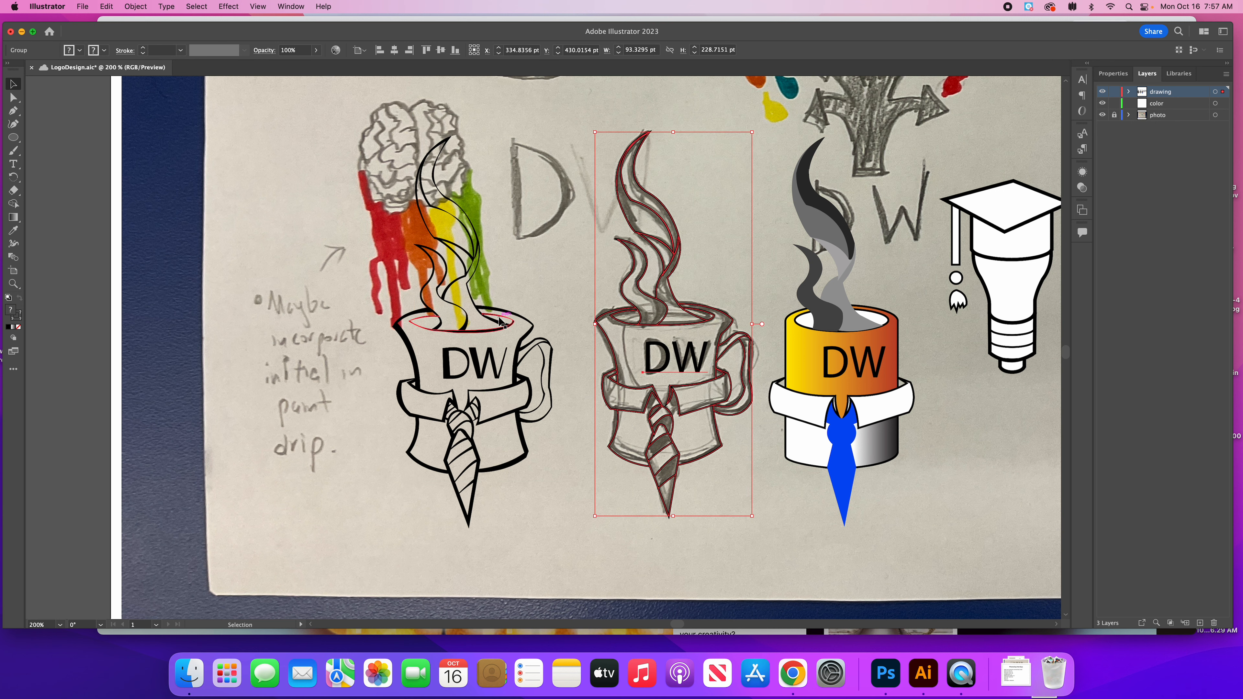
left_click_drag(527, 324, 597, 323)
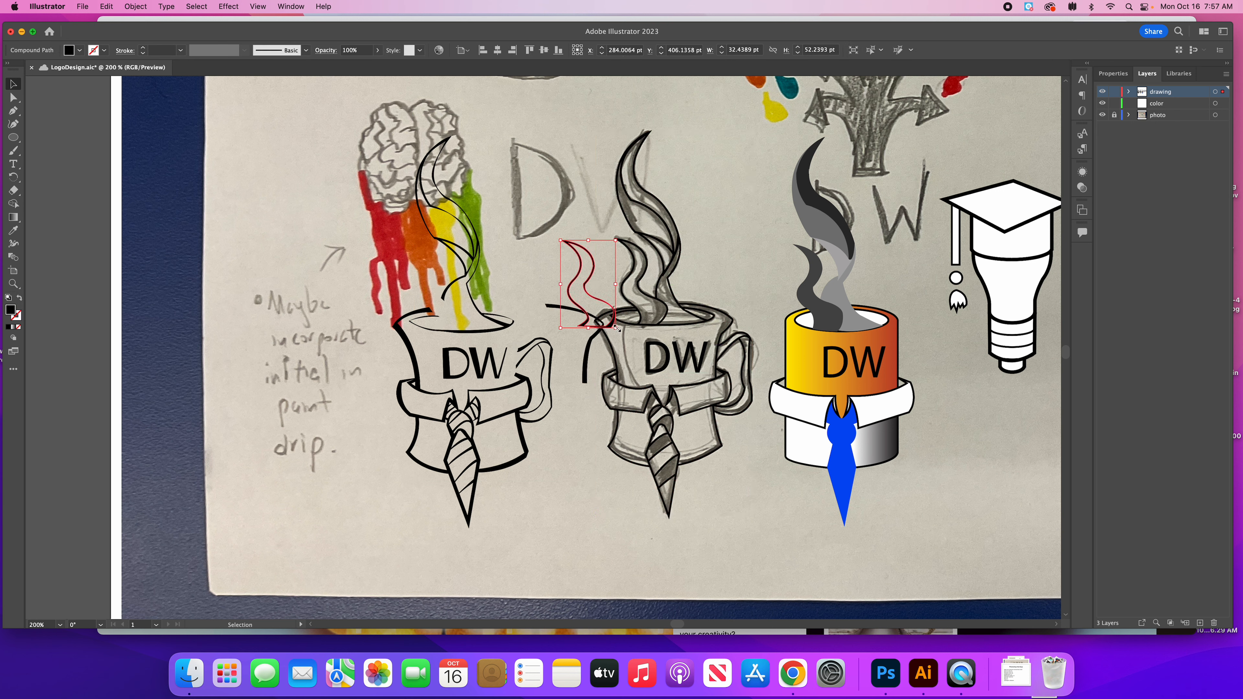
key("super+z")
left_click(581, 280)
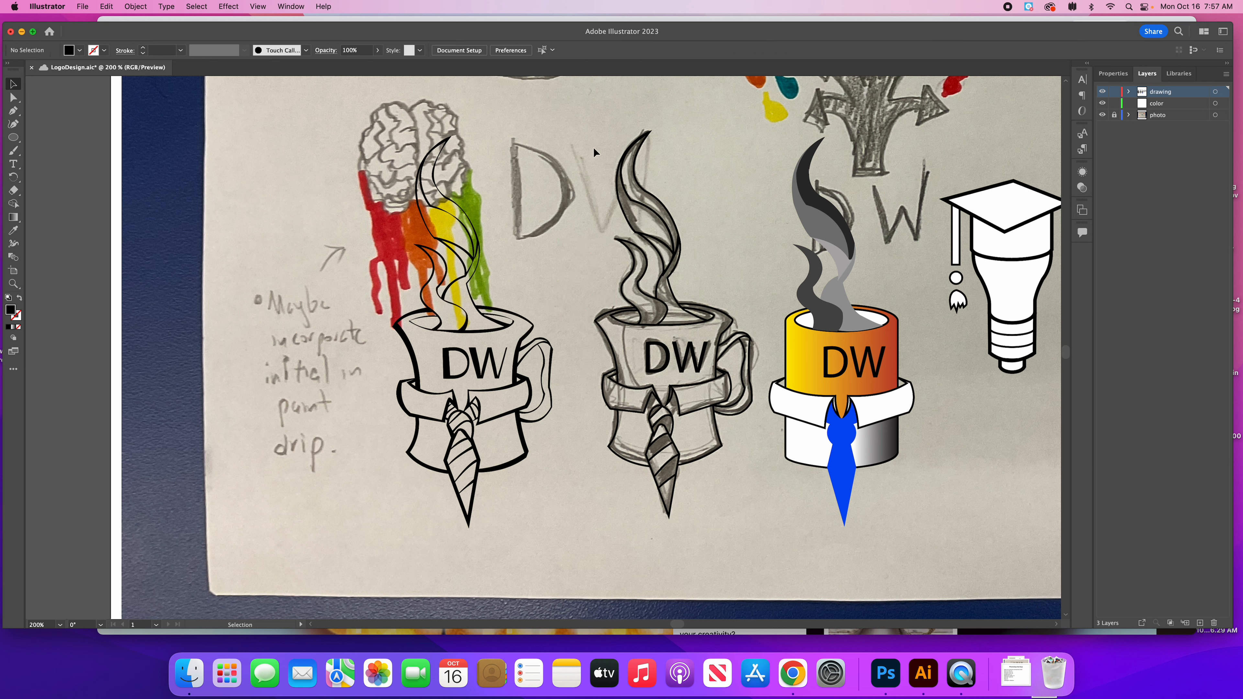
- Expand the grouped middle mug with Object, Fill and Stroke enabled
left_click_drag(747, 541, 747, 541)
right_click(692, 387)
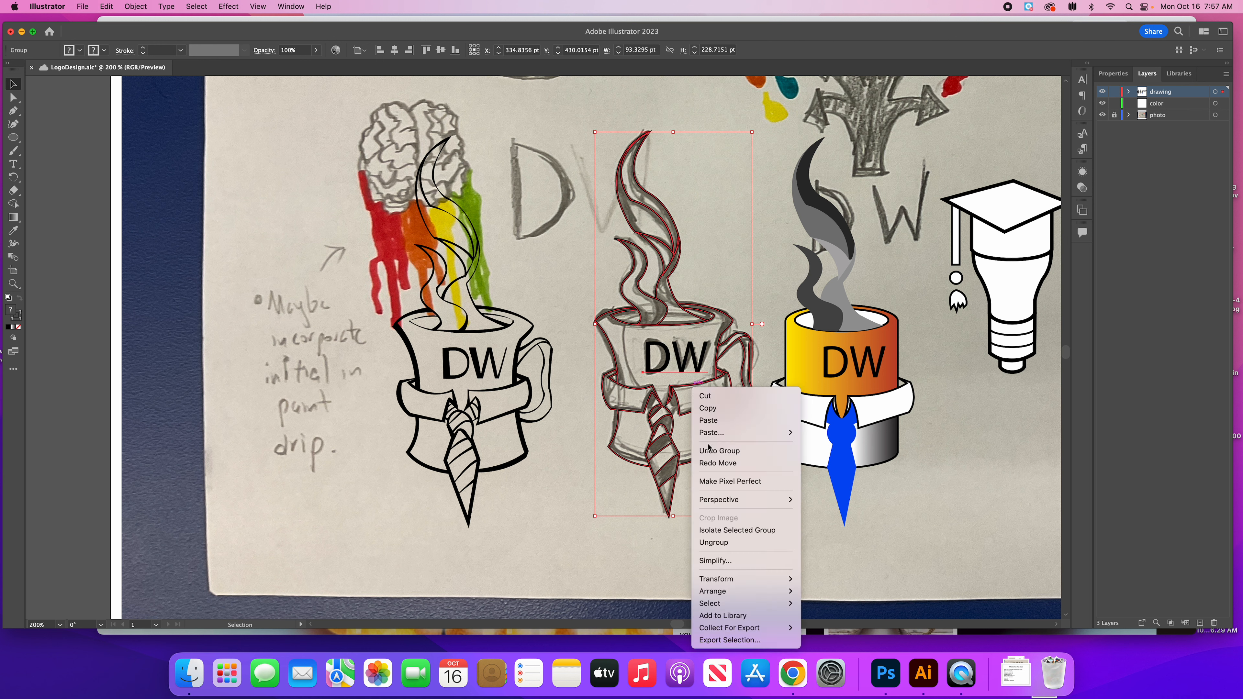
left_click(666, 540)
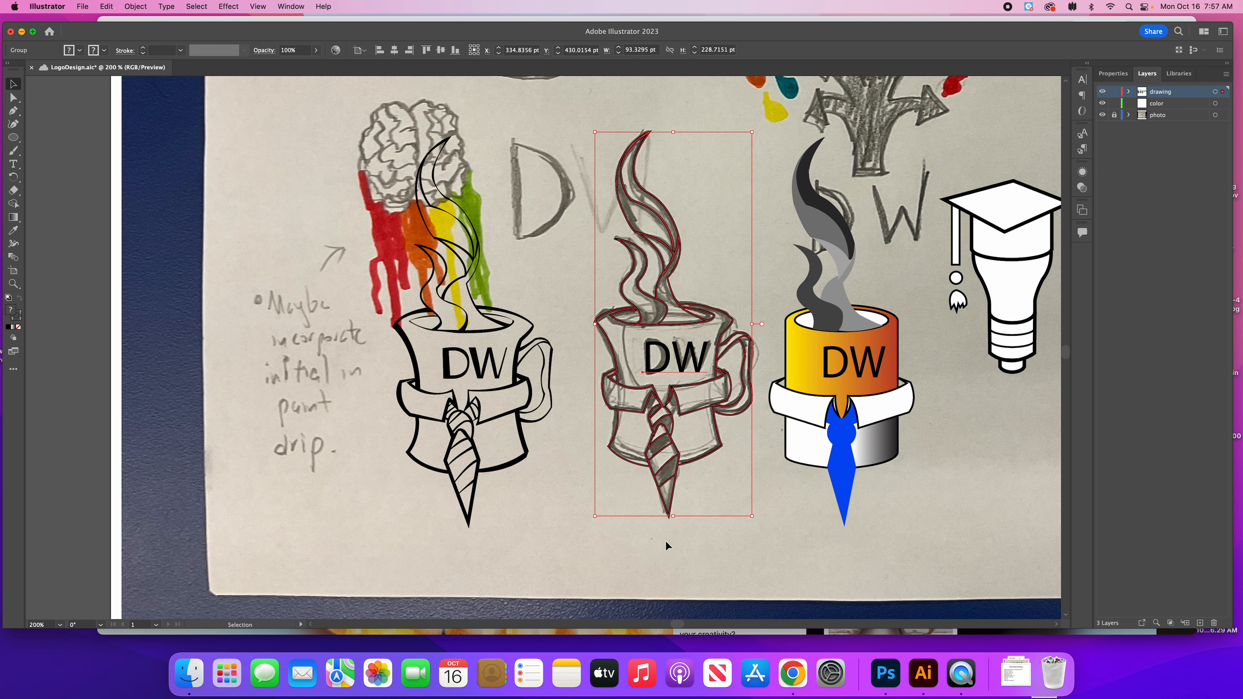
left_click(136, 7)
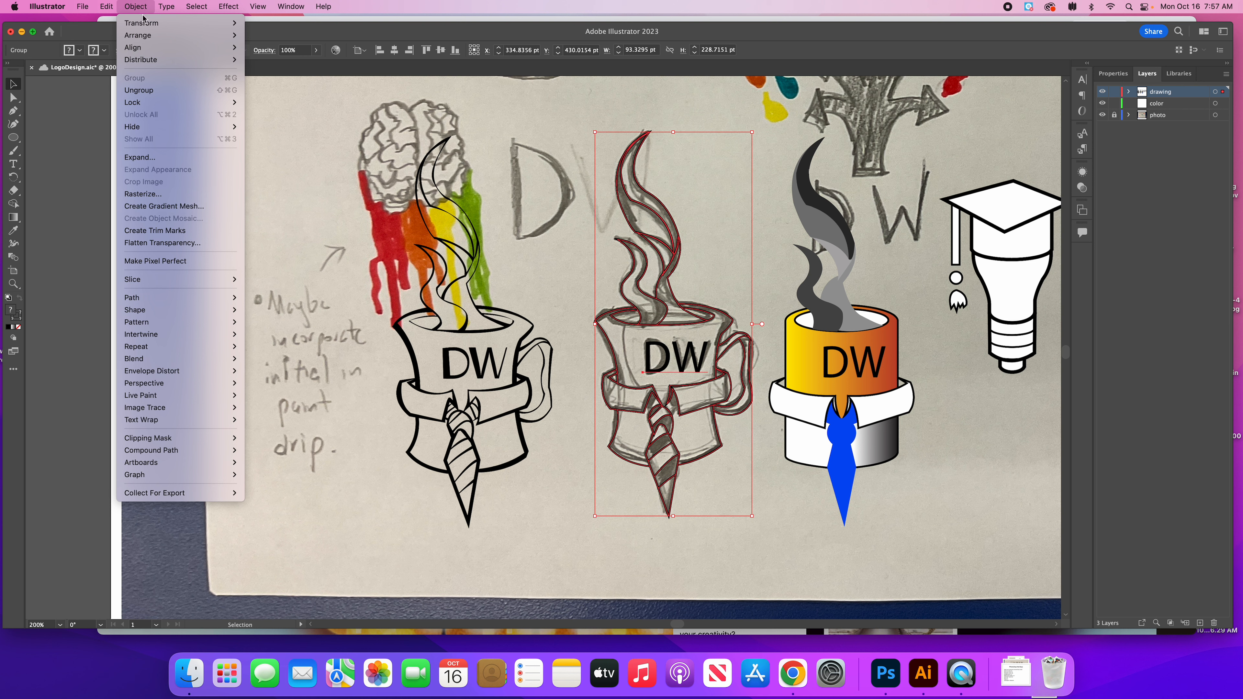
left_click(199, 156)
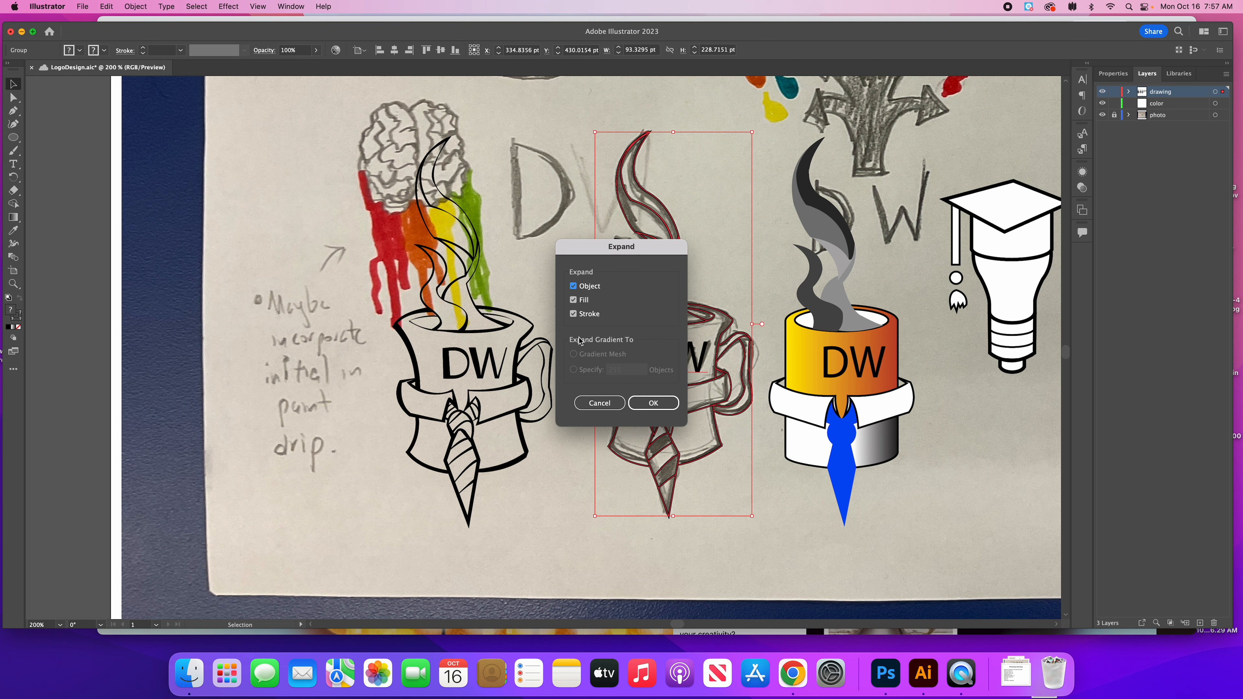
left_click(651, 405)
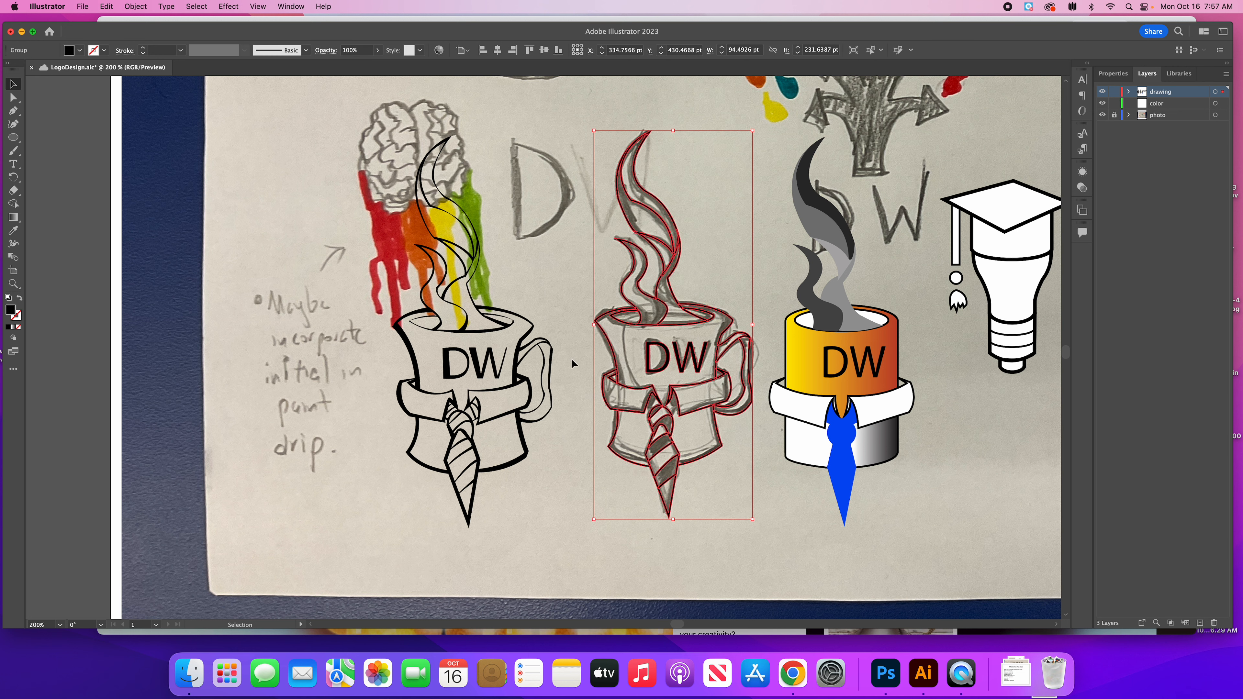
left_click(766, 466)
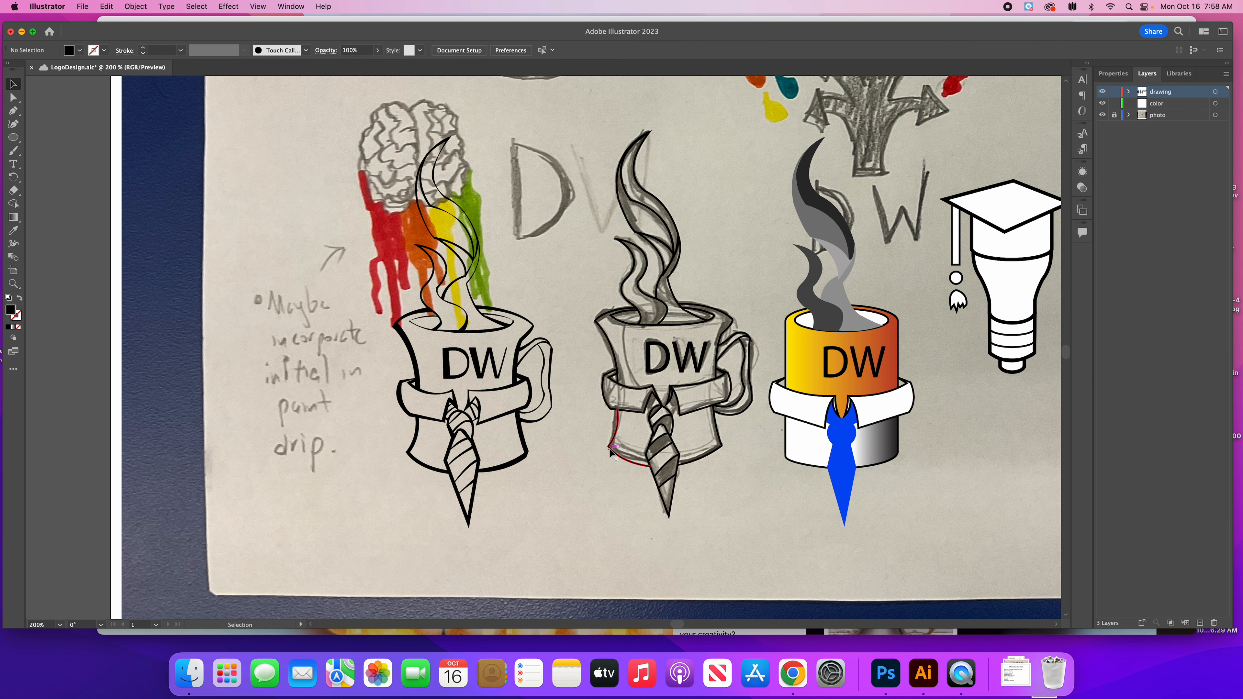
- With the Direct Selection tool, move the lower anchor of the middle mug's left edge inward to thicken the line at the collar
key("super+equal")
key("super+equal")
key("super+equal")
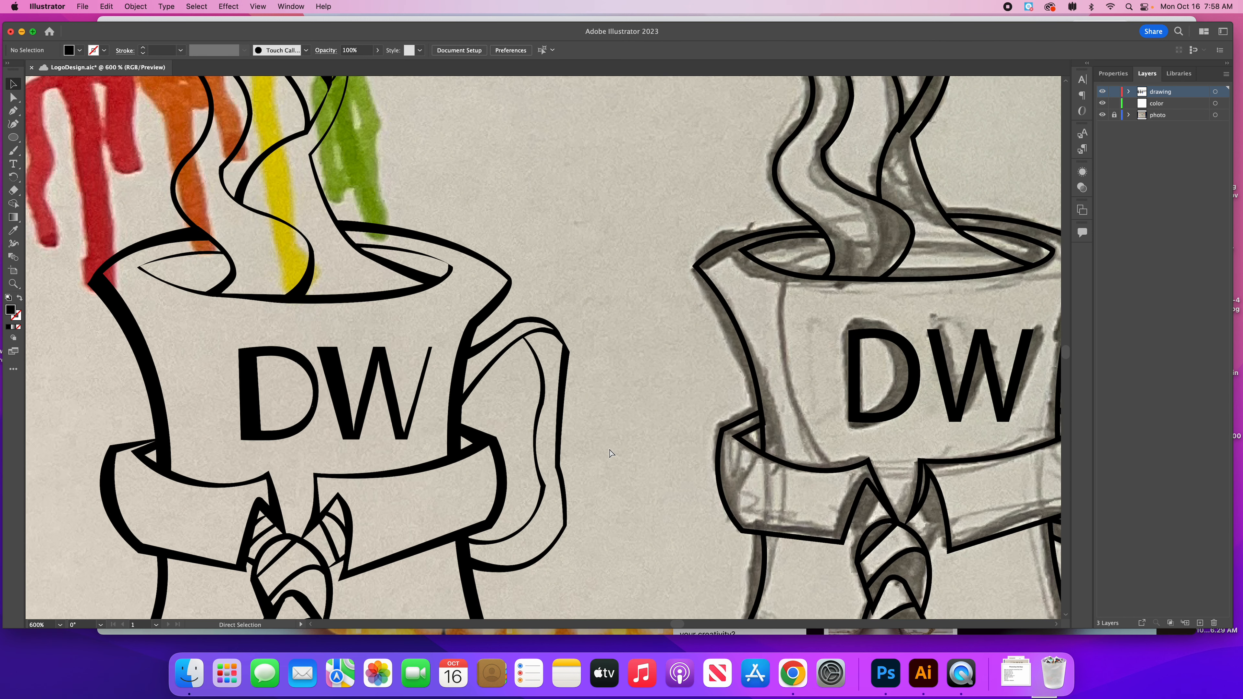
left_click_drag(683, 429, 460, 335)
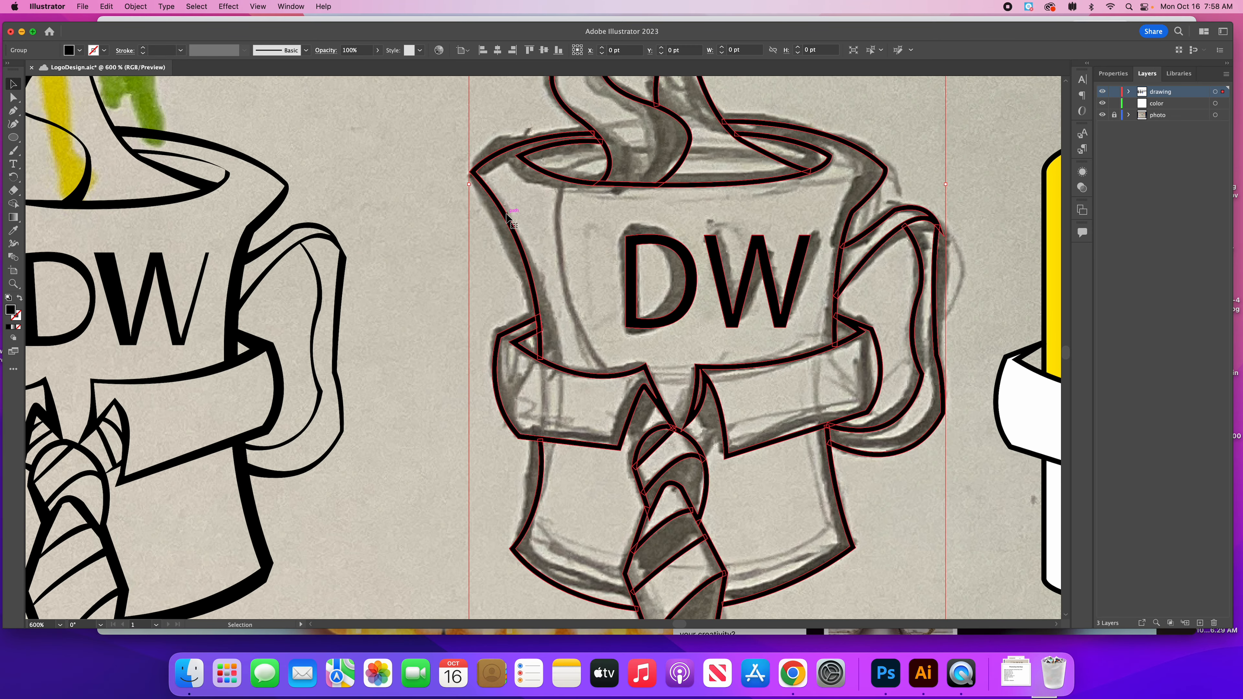
left_click(15, 97)
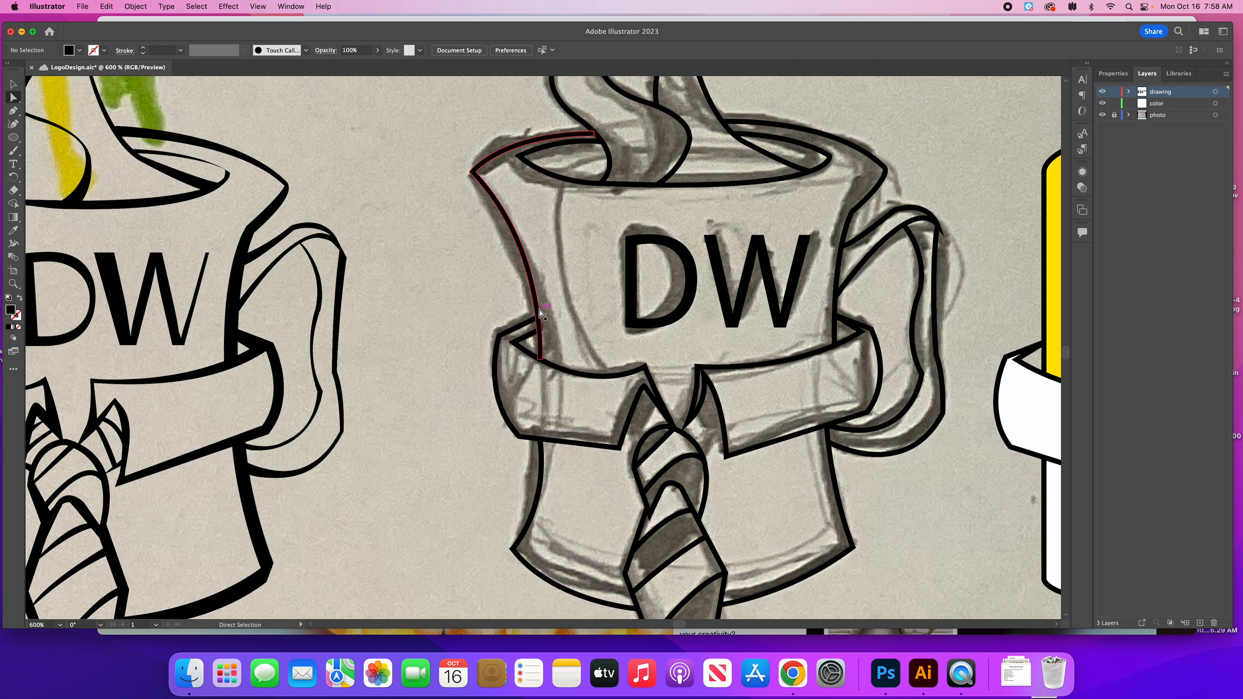
left_click(542, 359)
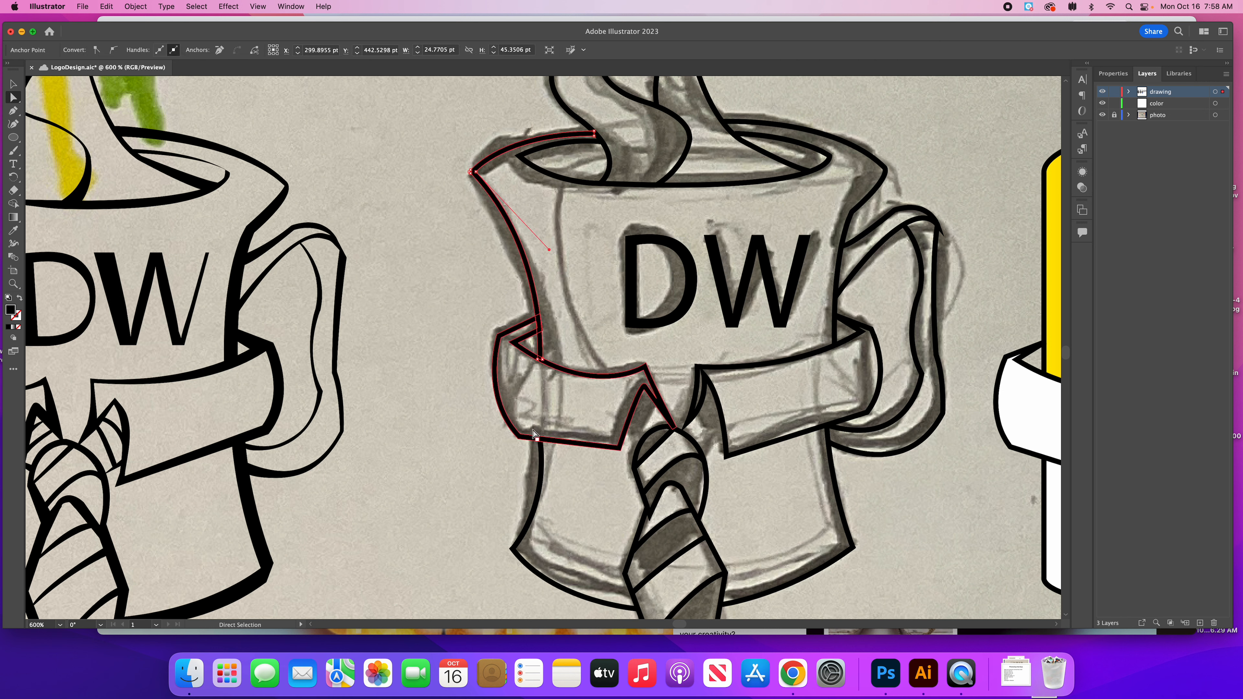
left_click(542, 360)
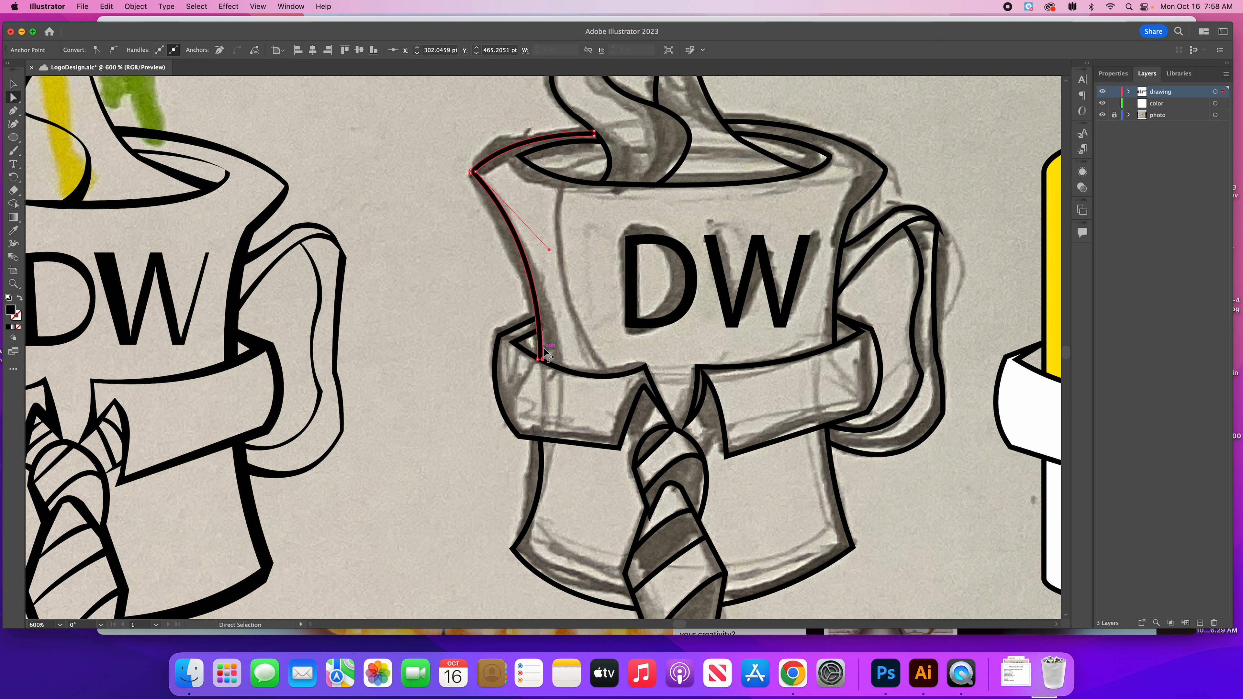
mouse_move(542, 360)
left_mouse_down()
mouse_move(560, 361)
mouse_move(541, 360)
left_mouse_up()
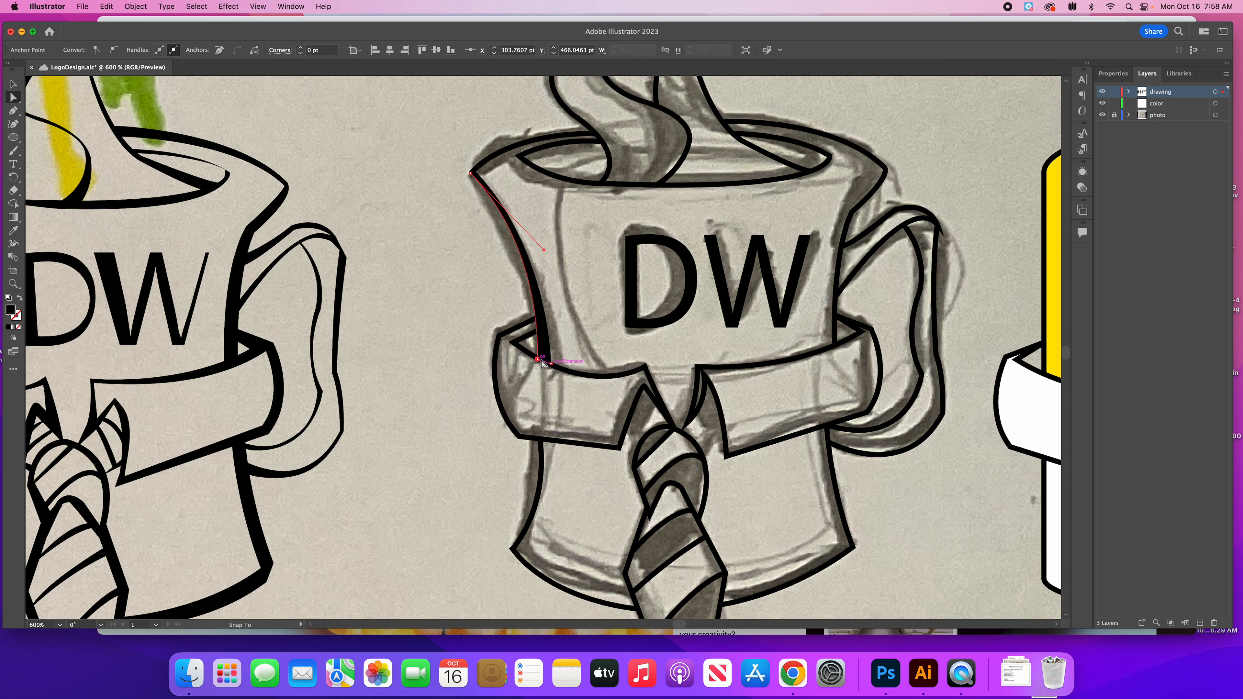
- Adjust the curve handle on the inner side of the middle mug's left outline to reshape the thickened line
scroll(540, 363, "down", 1)
left_click(496, 267)
left_click(518, 234)
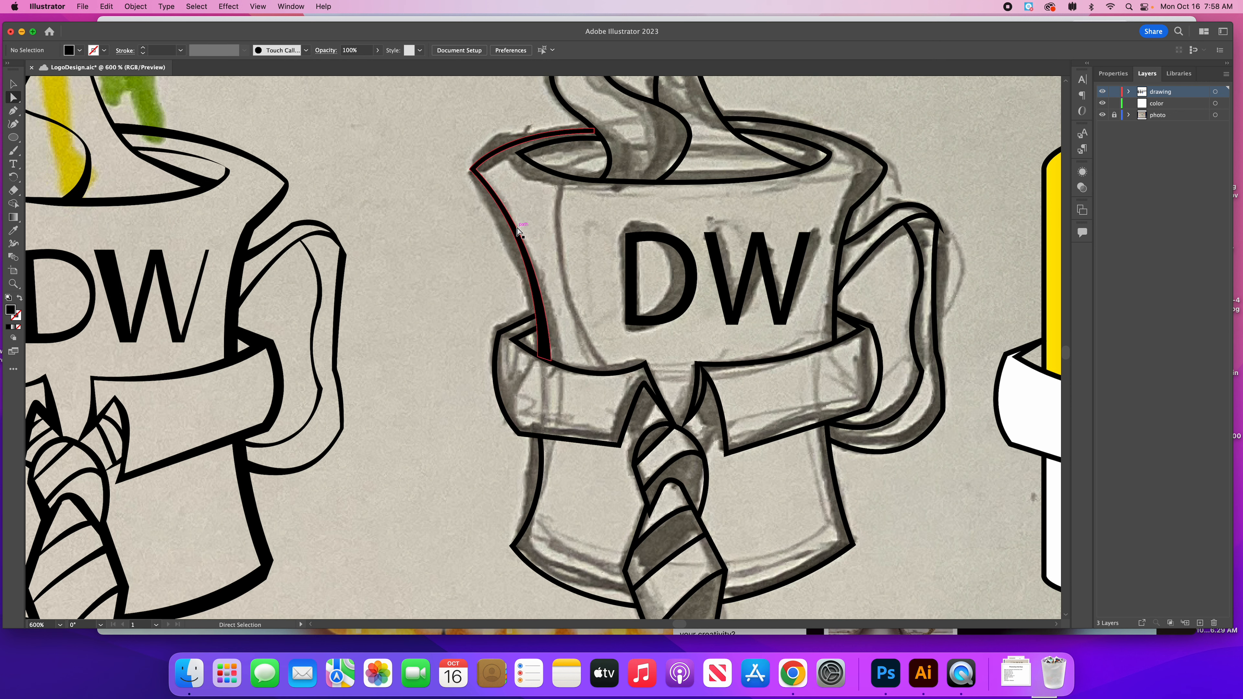
mouse_move(550, 248)
left_mouse_down()
mouse_move(527, 200)
mouse_move(561, 289)
mouse_move(555, 267)
left_mouse_up()
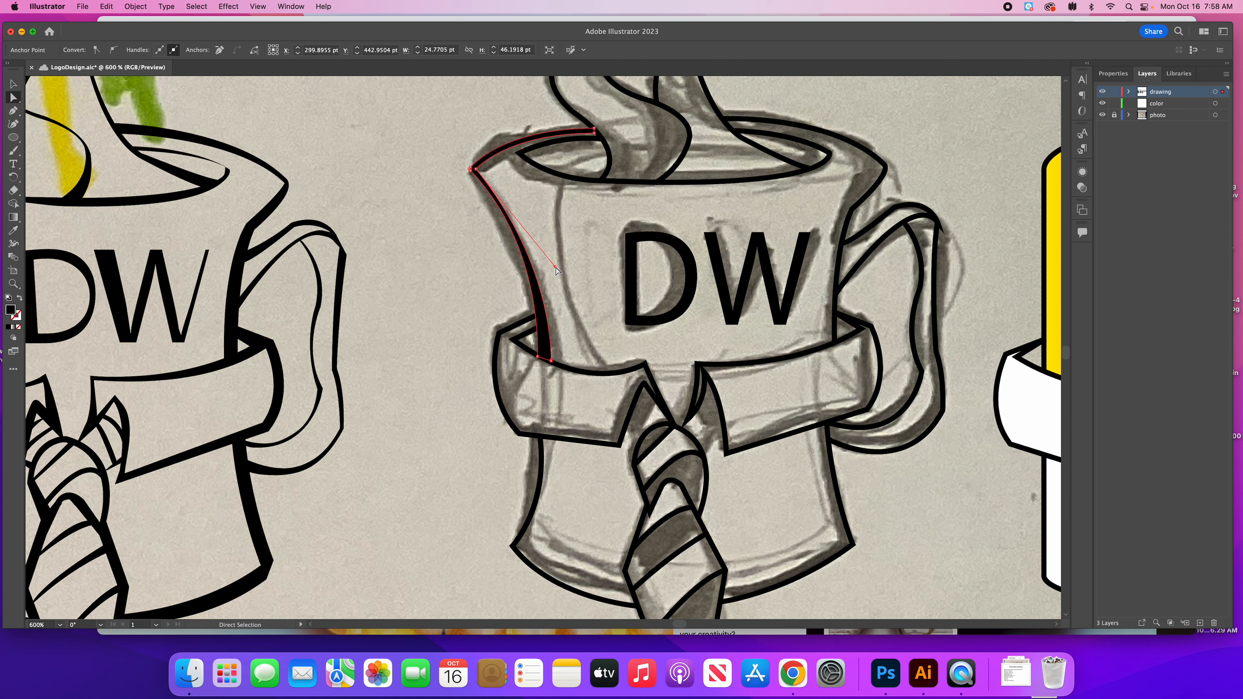
left_click(457, 262)
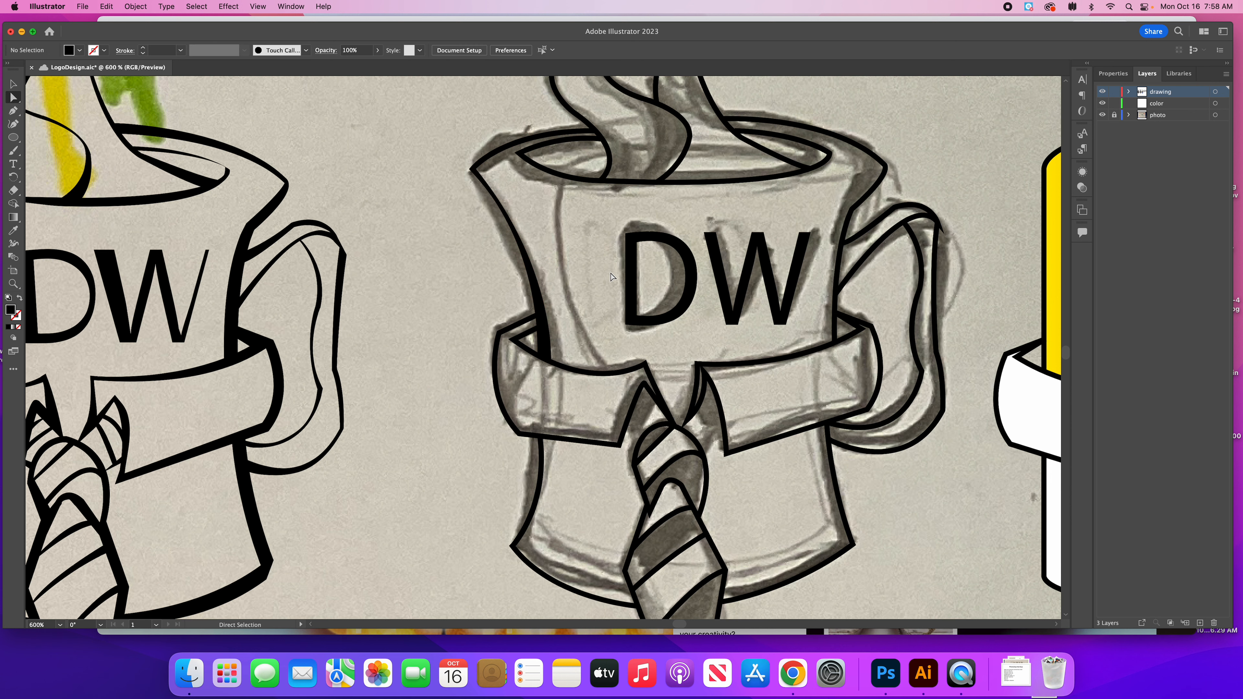
- Adjust the lower anchor of the middle mug's left edge at the collar and lower the end anchor of the collar's left fold
left_click(542, 355)
scroll(544, 361, "up", 1)
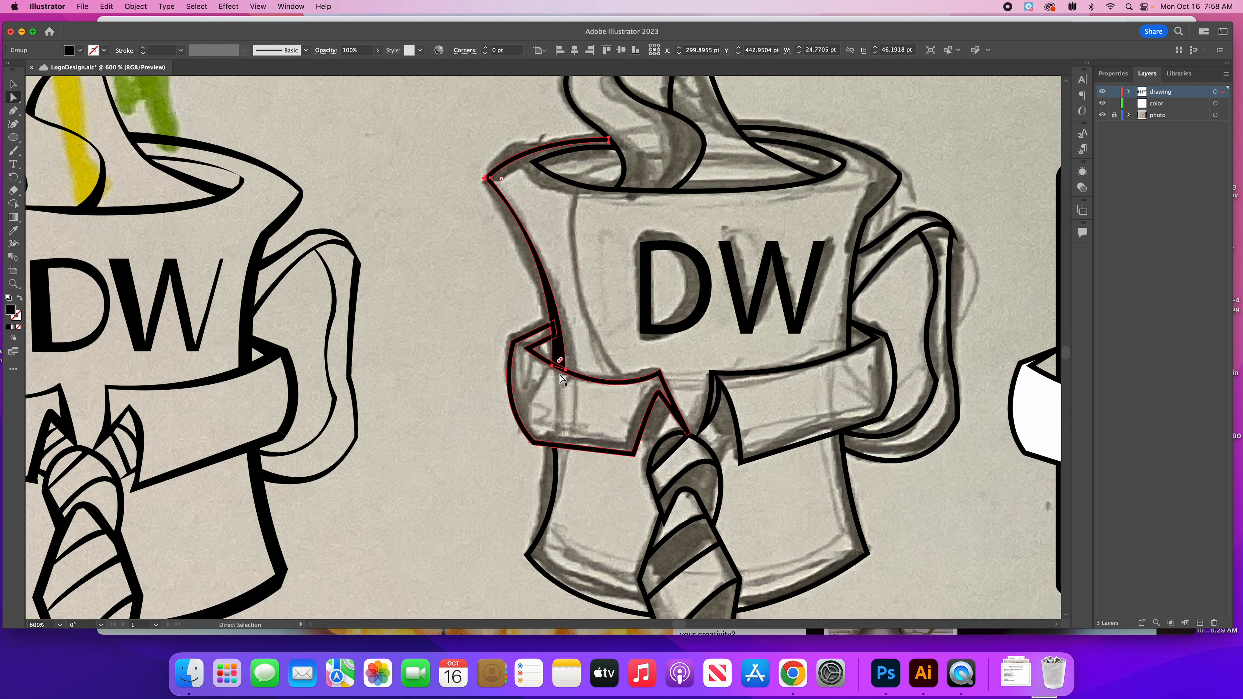
mouse_move(556, 369)
left_mouse_down()
mouse_move(549, 361)
mouse_move(560, 367)
left_mouse_up()
left_click(515, 333)
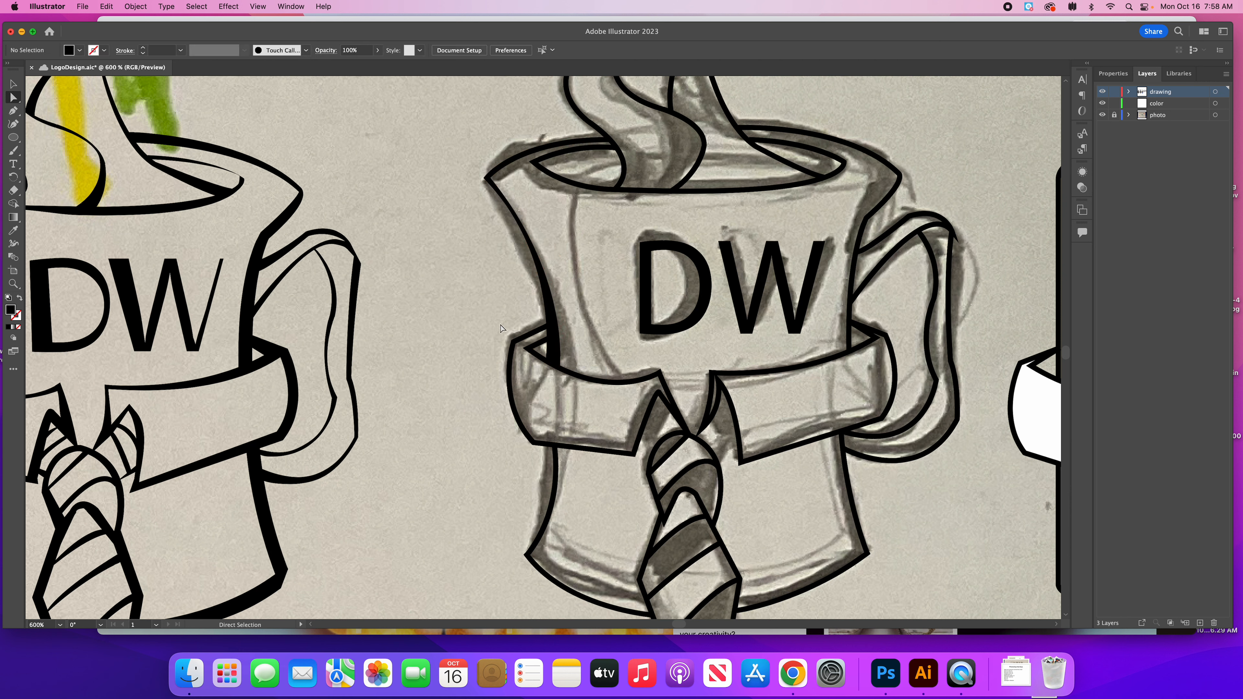
left_click(549, 327)
left_click_drag(554, 321, 551, 329)
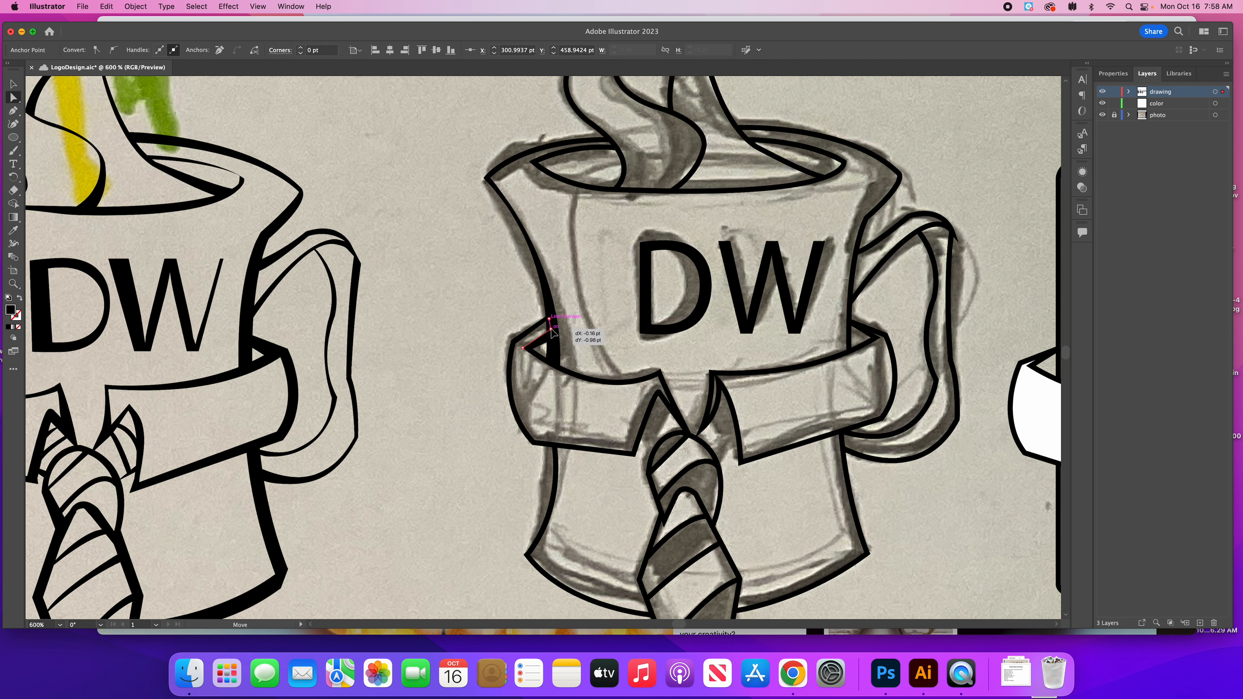
- Move the anchors at the left corner of the middle mug's rim outward to extend its pointed tip
key("super+=")
key("super+=")
scroll(472, 322, "up", 7)
left_click(546, 349)
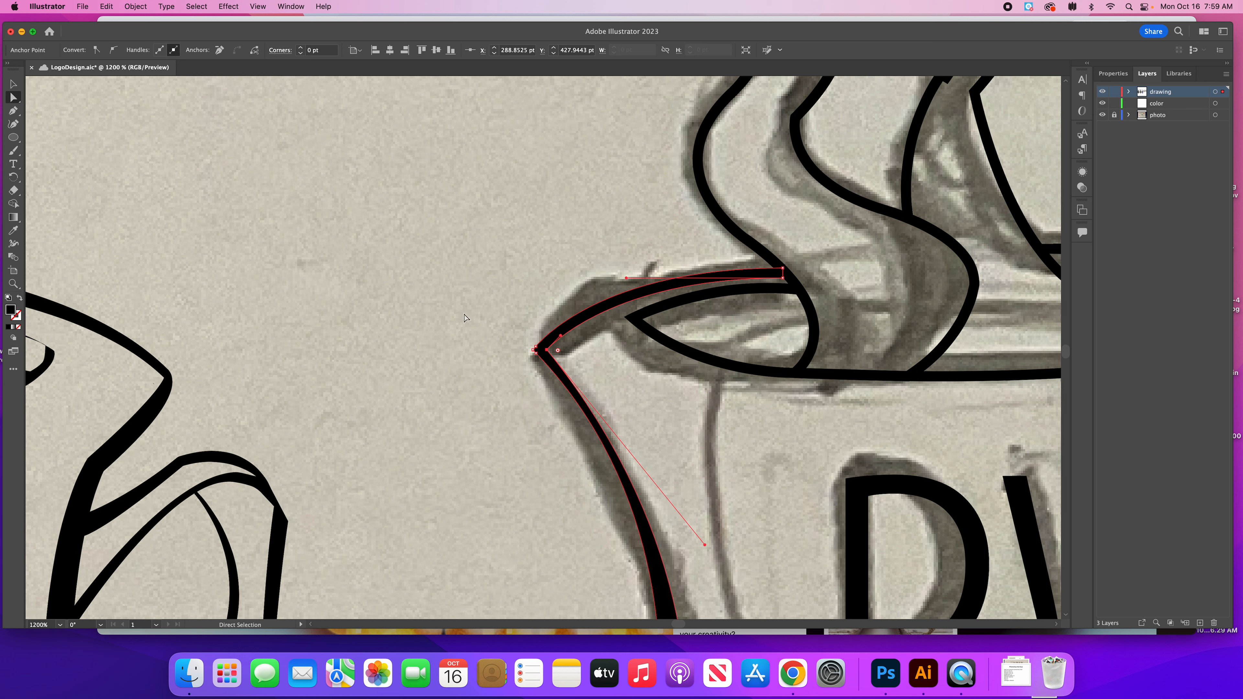
left_click(465, 319)
left_click(549, 357)
left_click(547, 349)
mouse_move(535, 352)
left_mouse_down()
mouse_move(511, 351)
mouse_move(536, 348)
mouse_move(531, 331)
mouse_move(523, 367)
mouse_move(541, 350)
mouse_move(529, 348)
left_mouse_up()
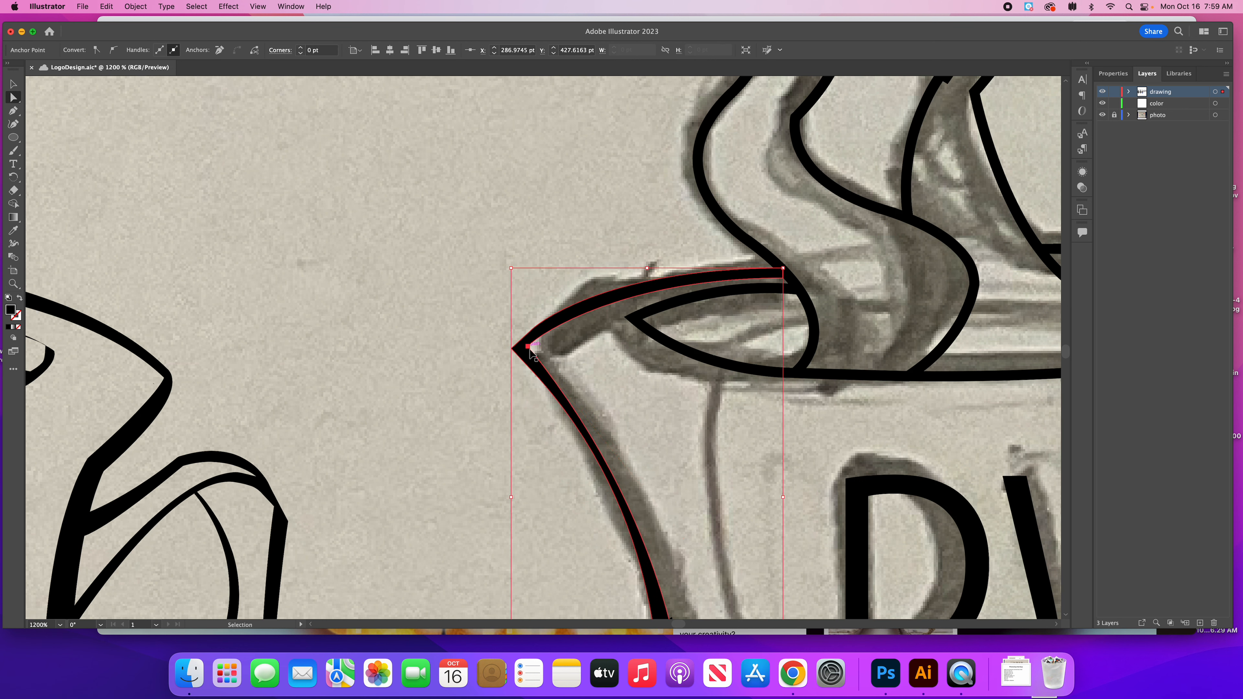
- Extend the curve handle along the mug's left edge and move the rim corner's inner anchor outward to taper the line
key("super+minus")
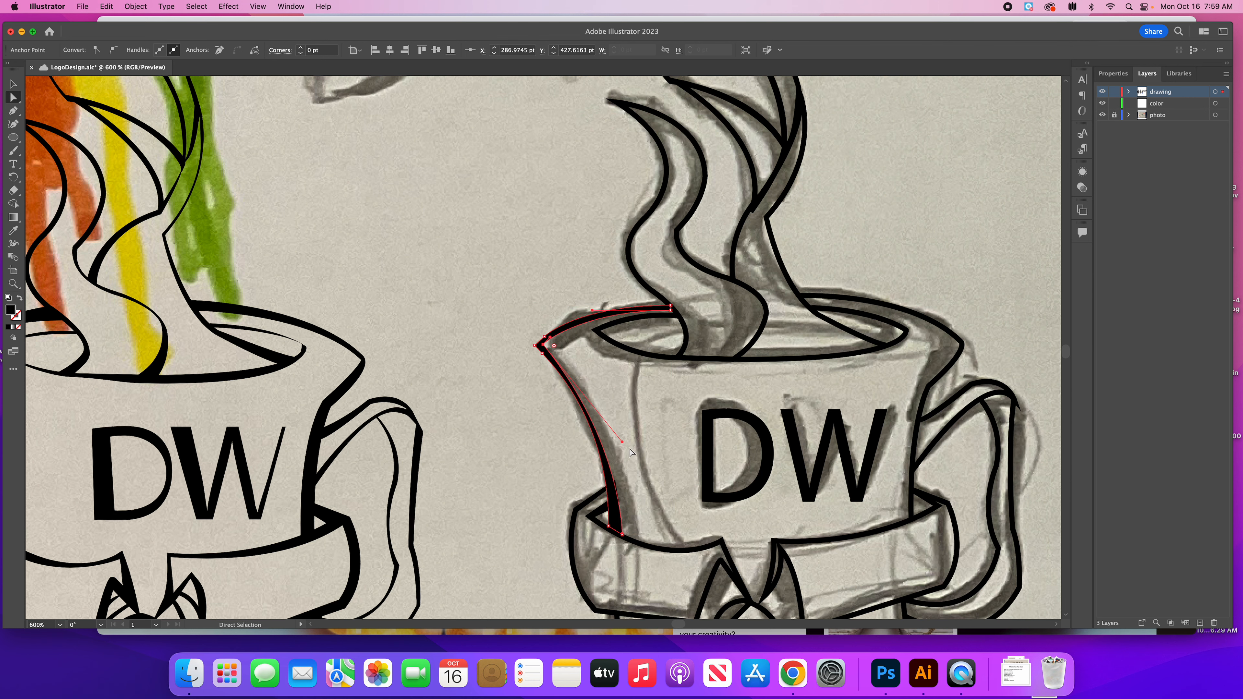
left_click_drag(623, 442, 636, 438)
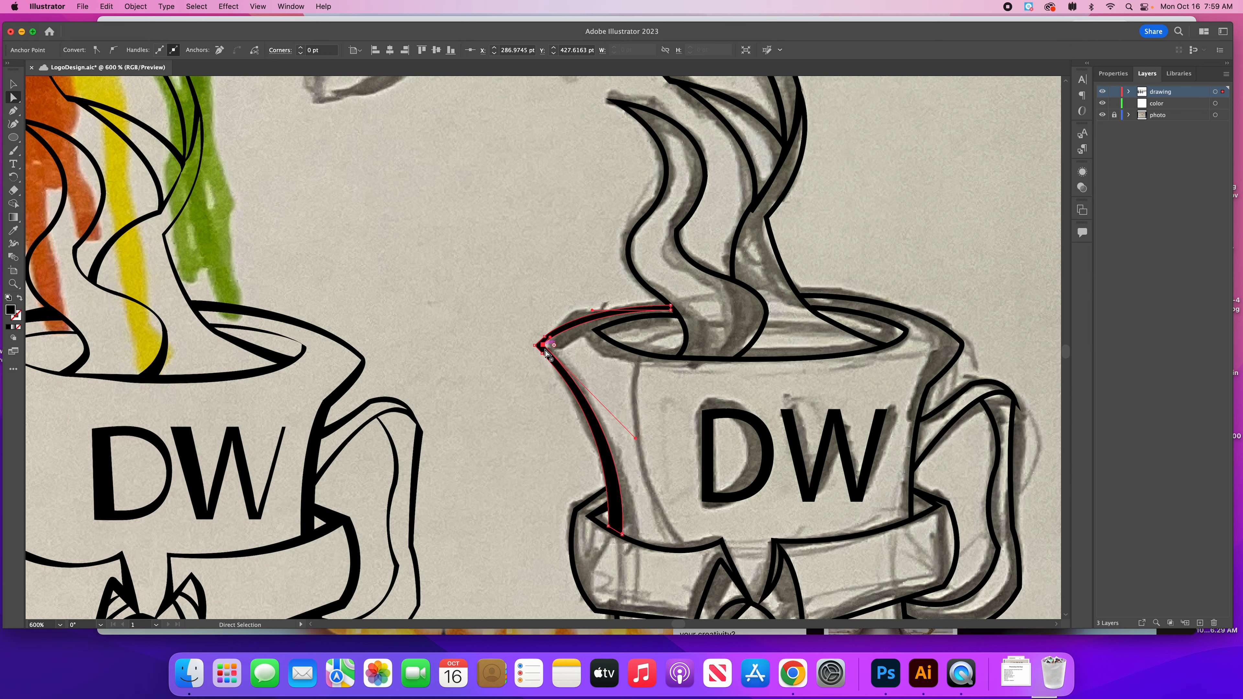
key("super+plus")
key("super+plus")
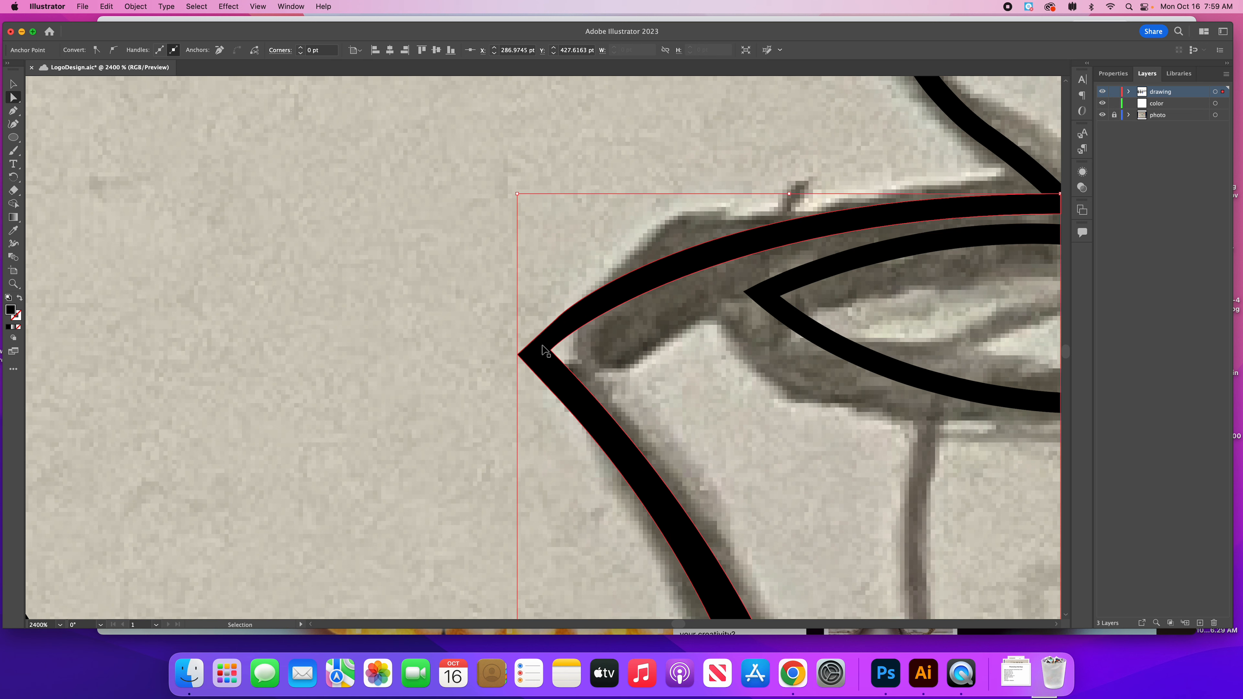
left_click_drag(551, 353, 542, 350)
left_click(487, 355)
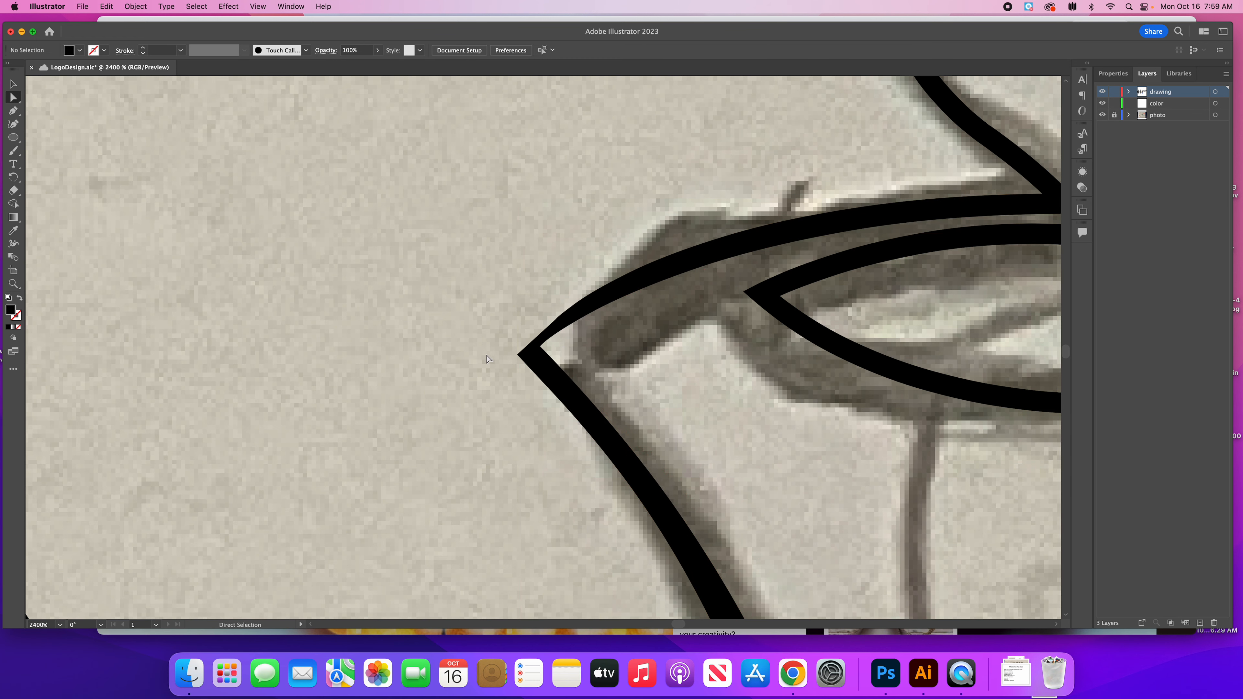
- Lower the end anchor of the mug opening's back line beside the left steam to thicken that end
key("super+minus")
key("super+minus")
key("super+minus")
key("super+minus")
key("super+plus")
key("super+plus")
key("super+plus")
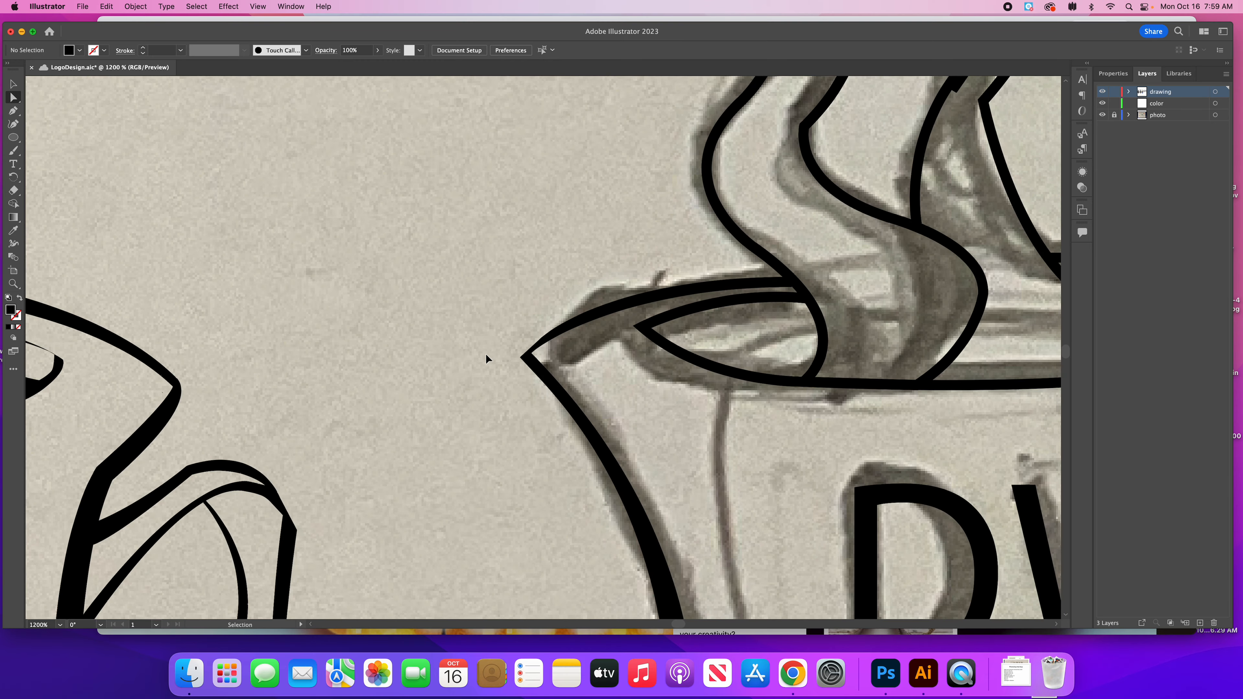
scroll(486, 354, "right", 6)
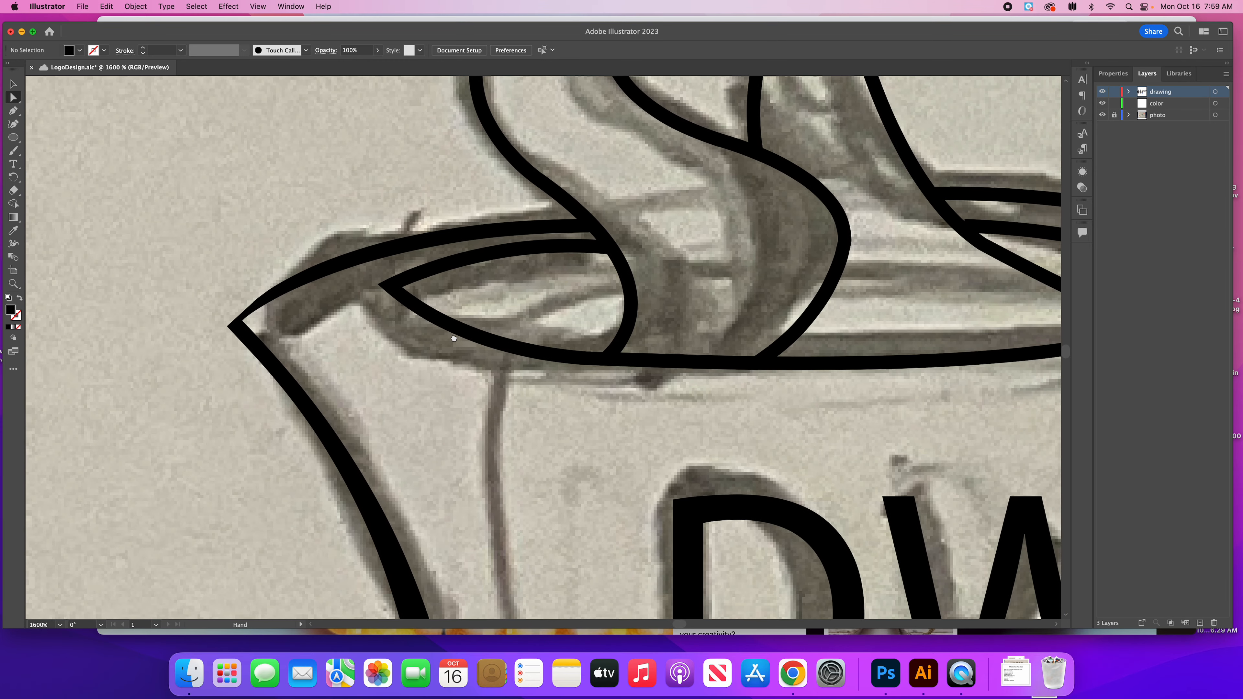
key("super+minus")
key("super+minus")
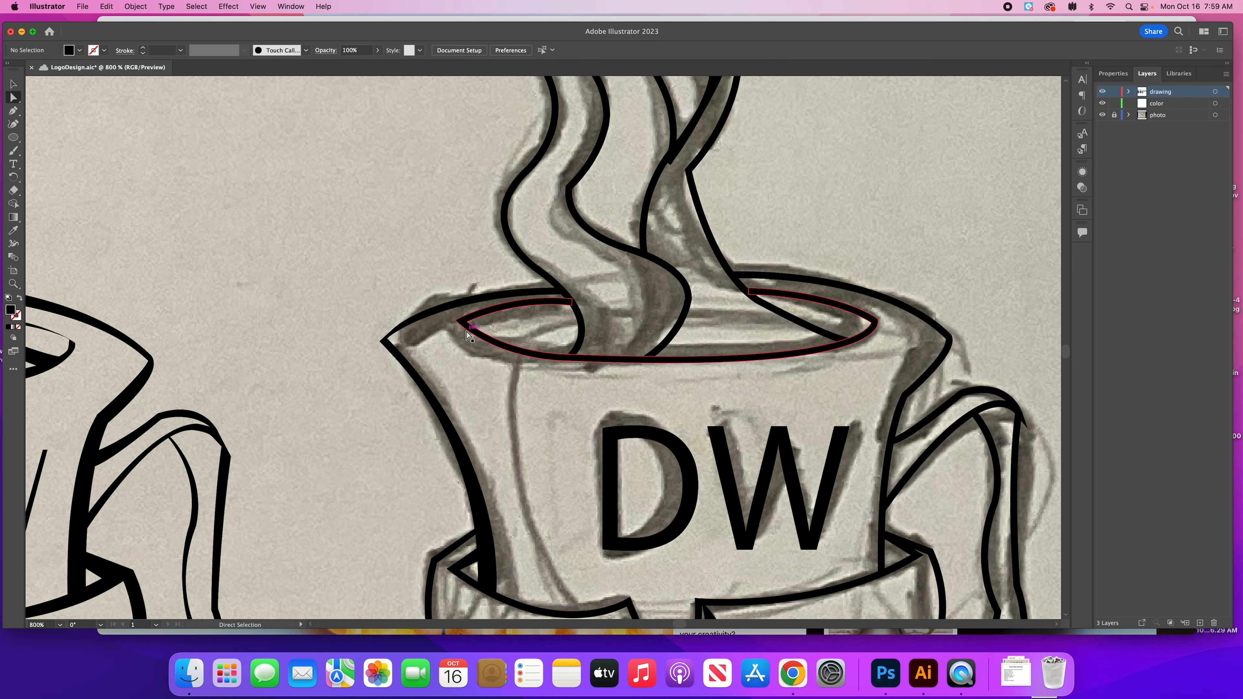
left_click(465, 328)
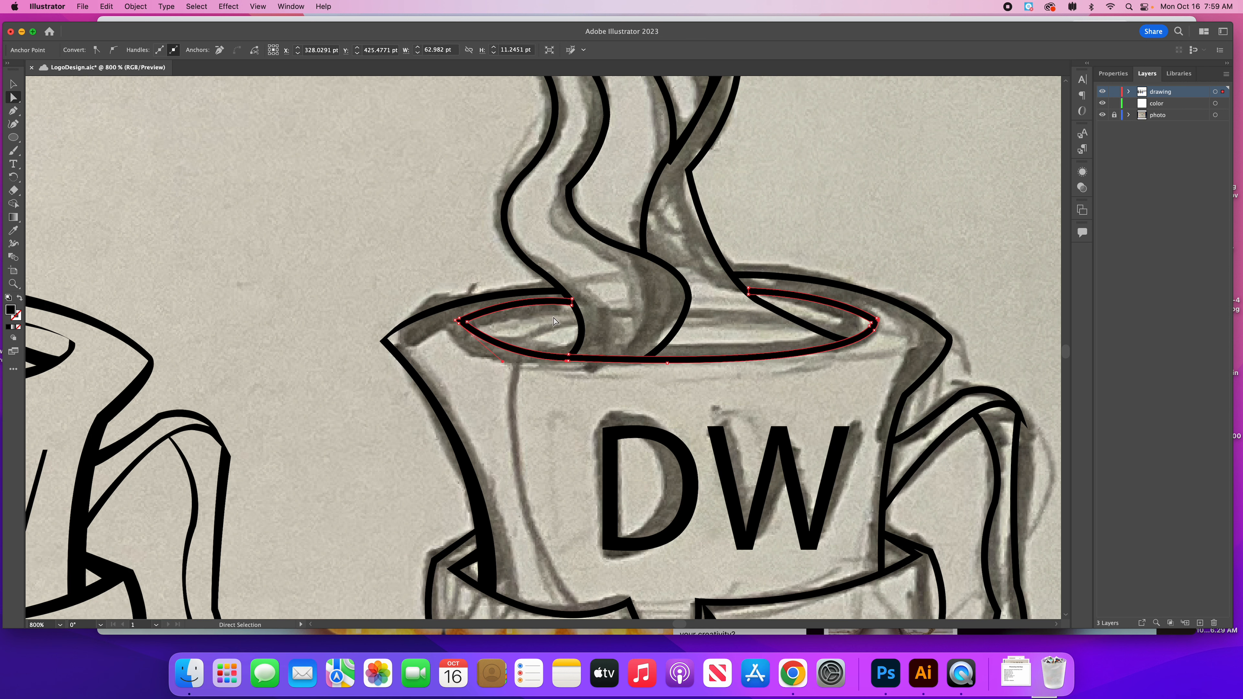
key("BackSpace")
mouse_move(575, 303)
left_mouse_down()
mouse_move(570, 289)
mouse_move(578, 313)
left_mouse_up()
left_click(572, 305)
left_click(466, 344)
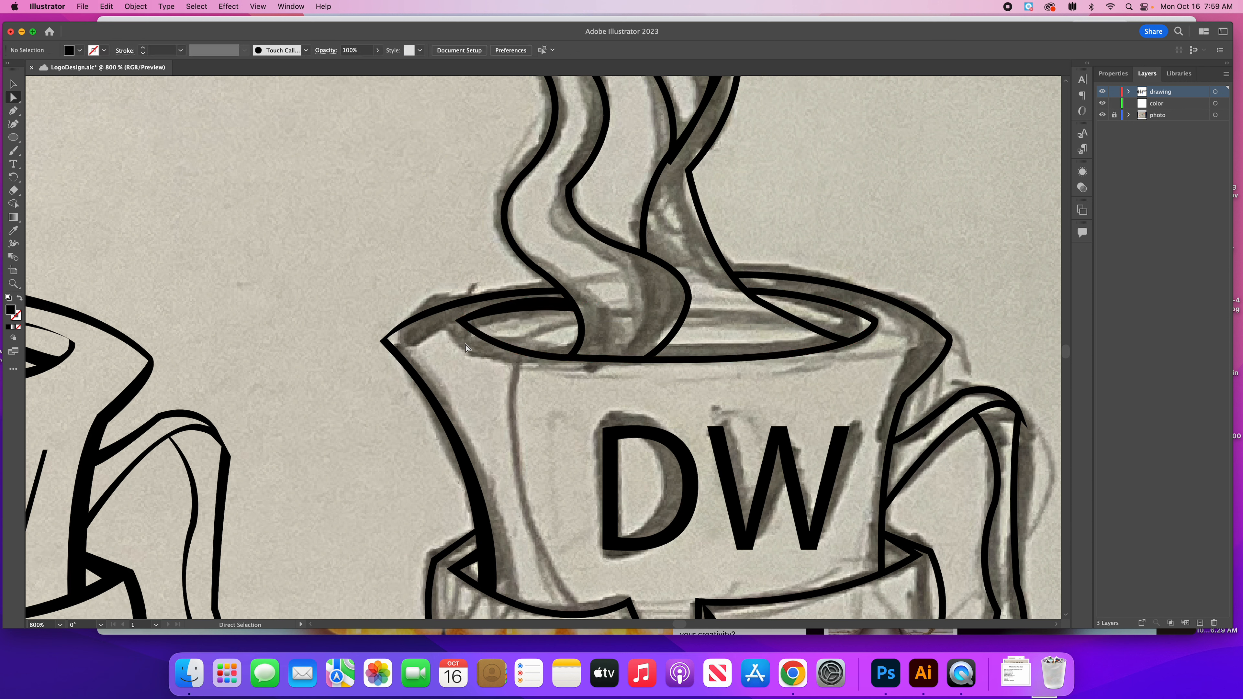
- Reposition the anchors at the left corner of the mug opening to thicken its lower-left curve
left_click(532, 353)
left_click_drag(467, 322, 466, 320)
left_click_drag(465, 321, 534, 299)
left_click(468, 322)
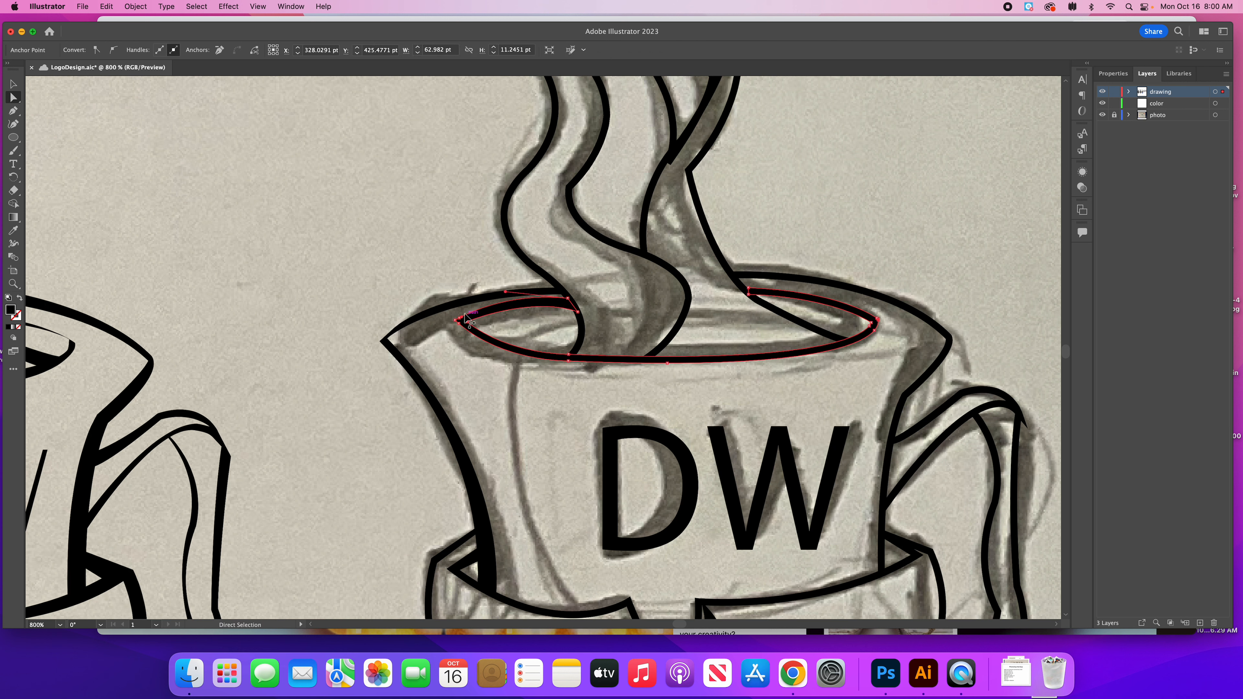
left_click(457, 319)
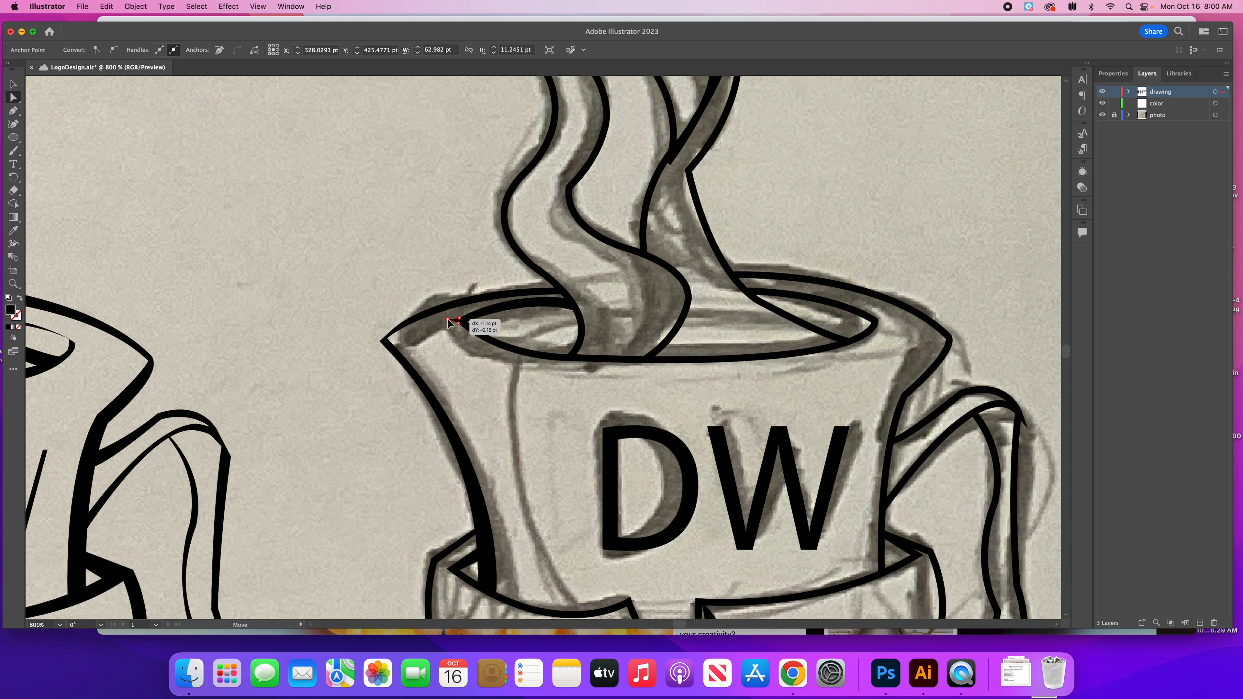
mouse_move(459, 319)
left_mouse_down()
mouse_move(467, 312)
mouse_move(458, 329)
left_mouse_up()
key("super+equal")
scroll(474, 329, "right", 10)
scroll(474, 329, "down", 2)
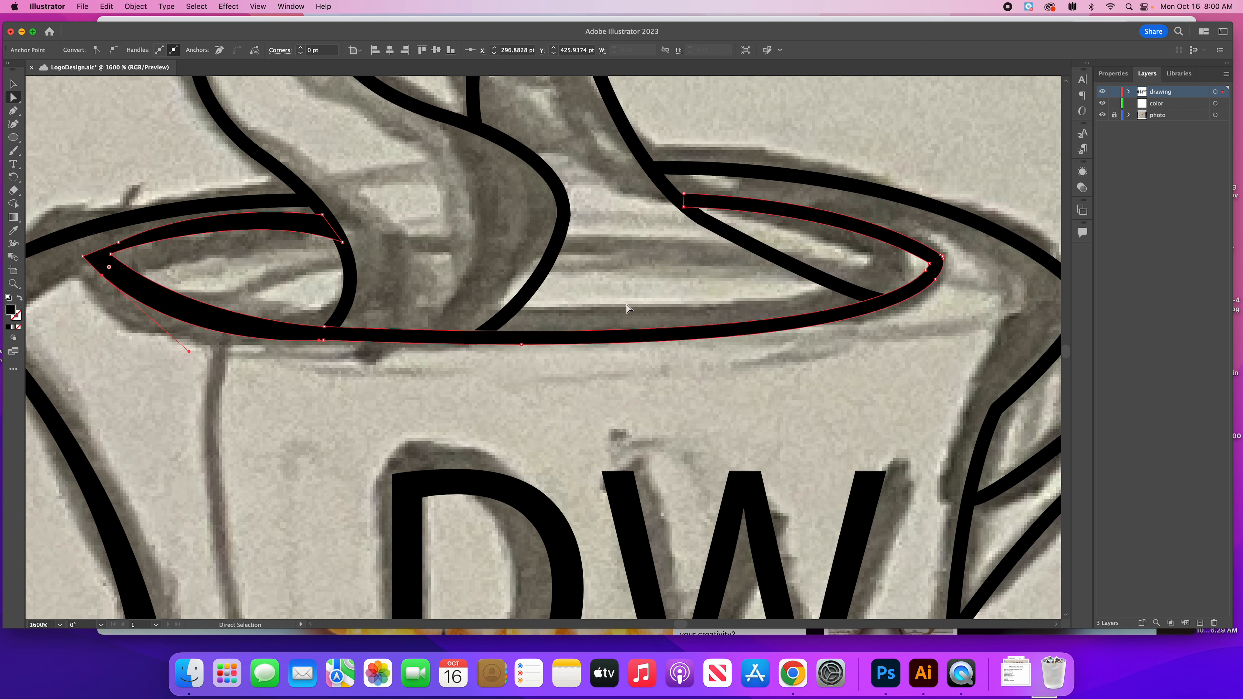
- Move the inner anchor at the opening's right corner toward the tip and pull the back line's end anchor up to the steam
mouse_move(928, 270)
left_mouse_down()
mouse_move(912, 269)
mouse_move(921, 279)
mouse_move(933, 255)
left_mouse_up()
left_click(927, 269)
left_click(684, 195)
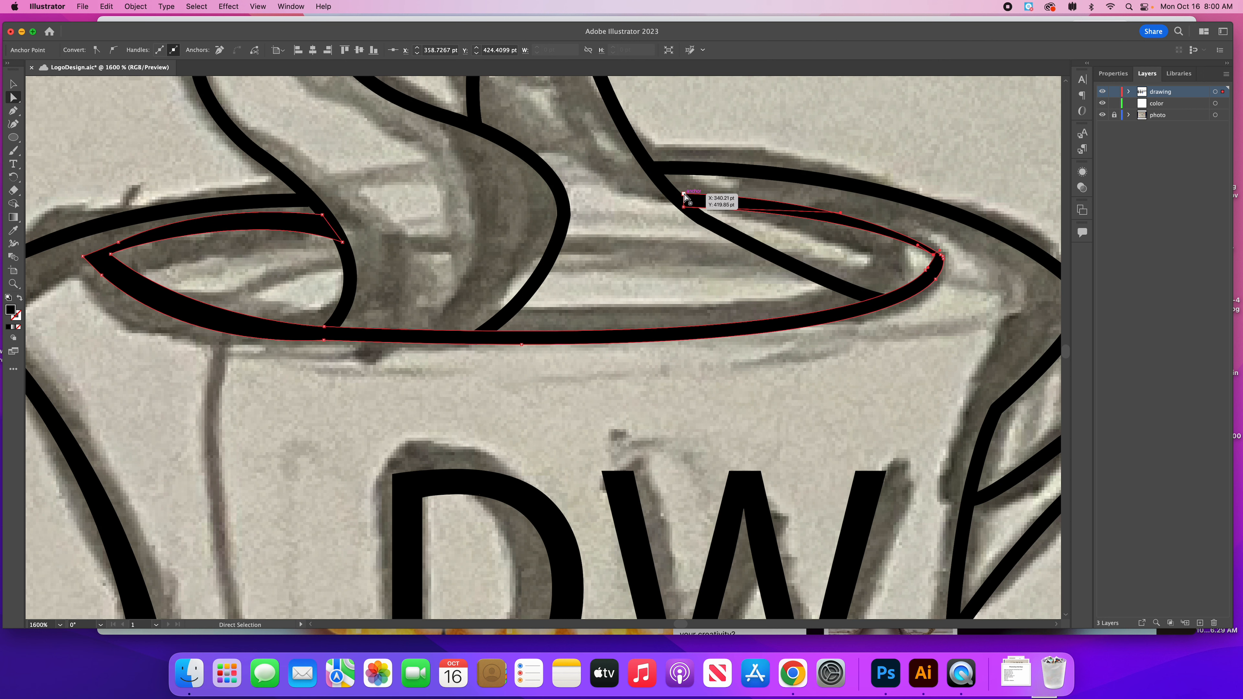
left_click_drag(684, 195, 668, 189)
- Move the outer anchor below the opening's right corner inward and adjust the curve handle along the front rim
left_click(935, 279)
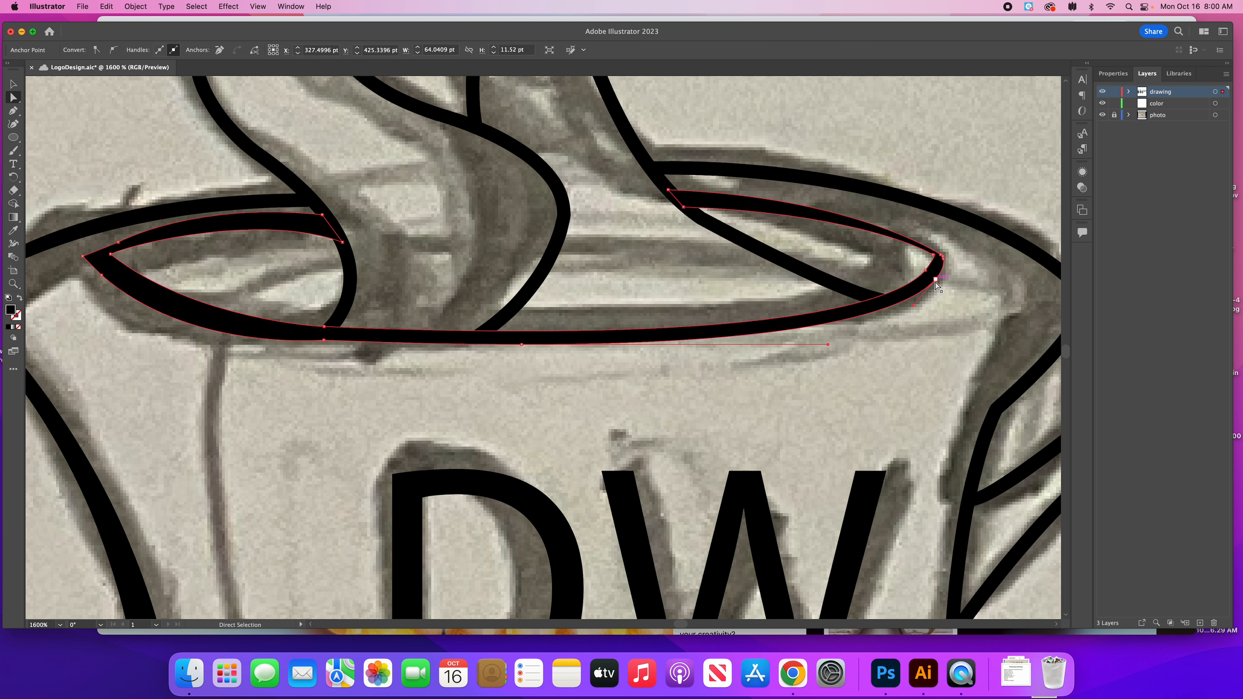
left_click_drag(938, 283, 929, 289)
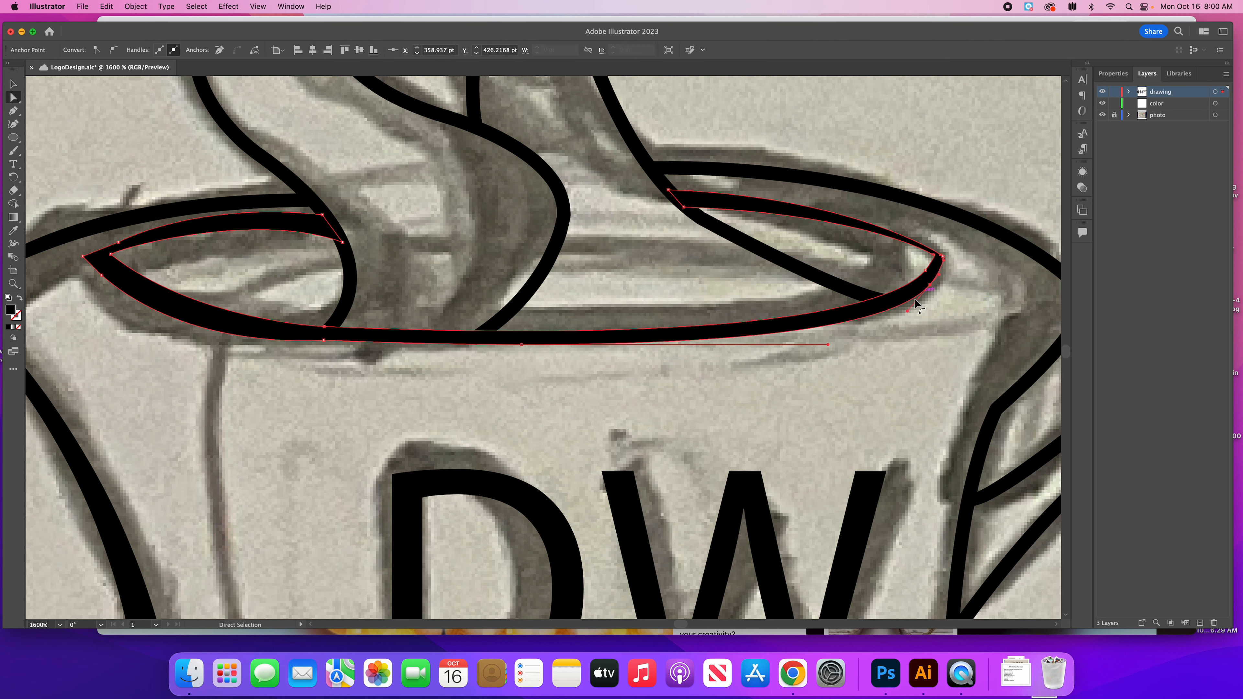
mouse_move(828, 348)
left_mouse_down()
mouse_move(820, 364)
mouse_move(818, 353)
left_mouse_up()
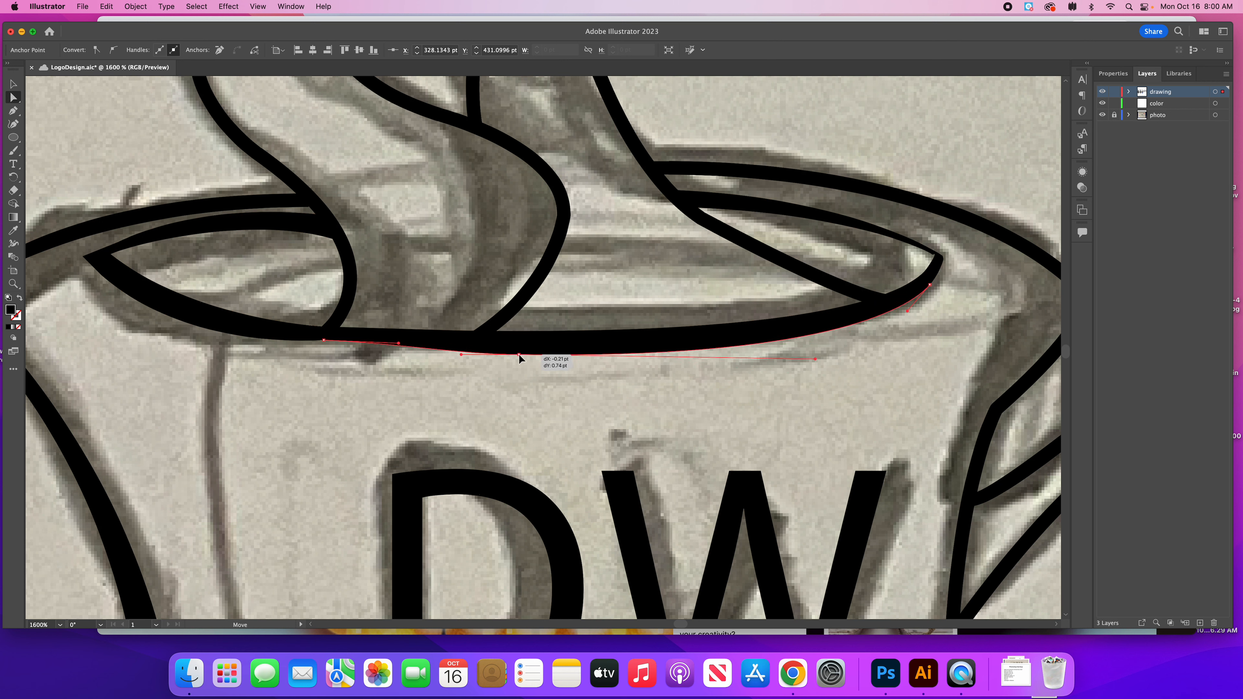
- Move the two outer base anchors of the left steam shape outward along the front rim to thicken its lower ends
left_click(496, 322)
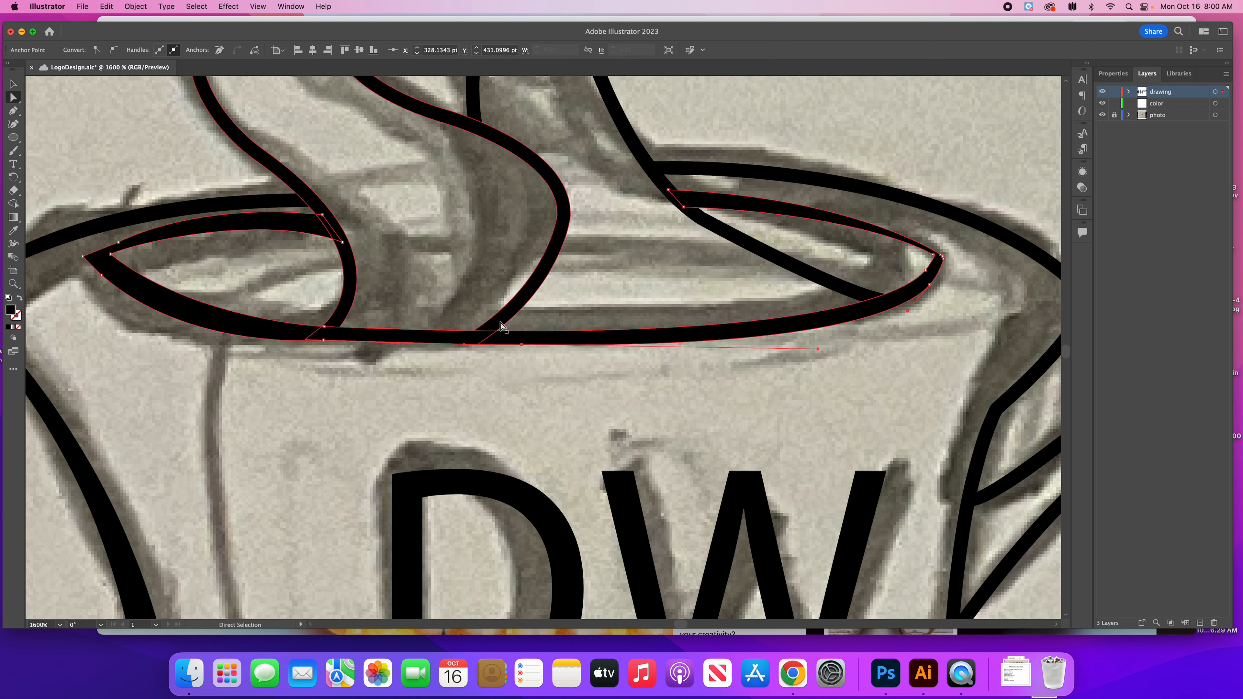
left_click(478, 344)
mouse_move(481, 346)
left_mouse_down()
mouse_move(521, 340)
mouse_move(506, 342)
left_mouse_up()
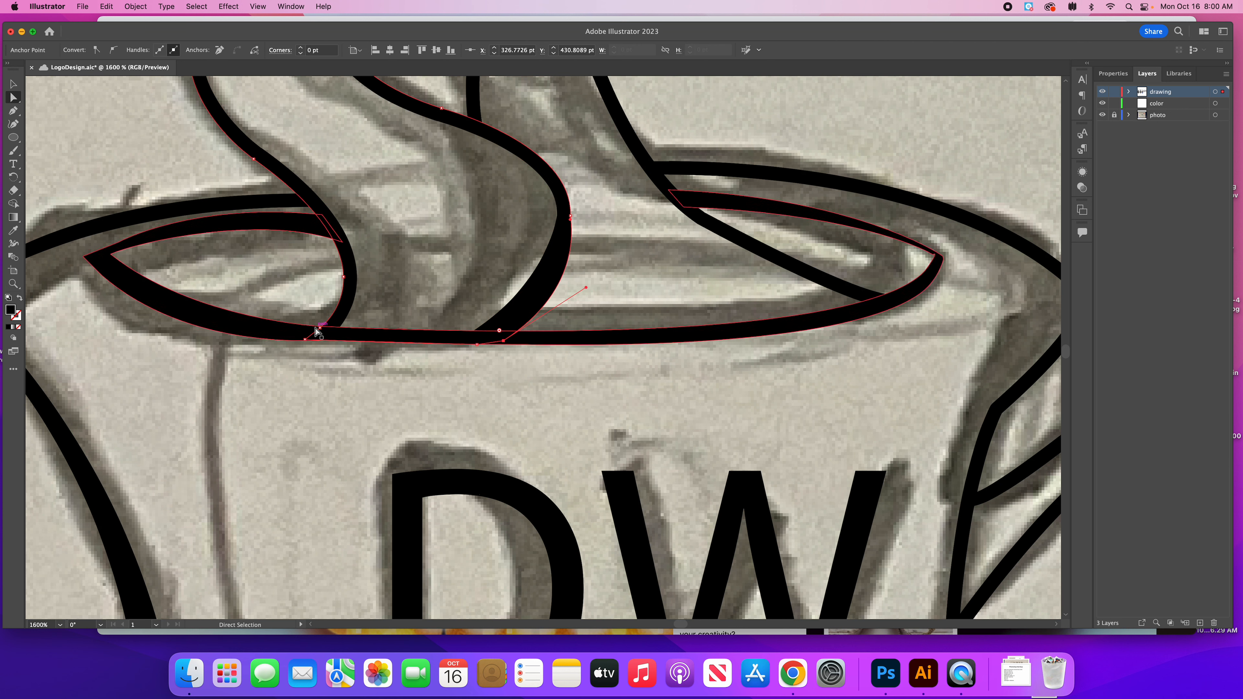
left_click_drag(320, 328, 290, 333)
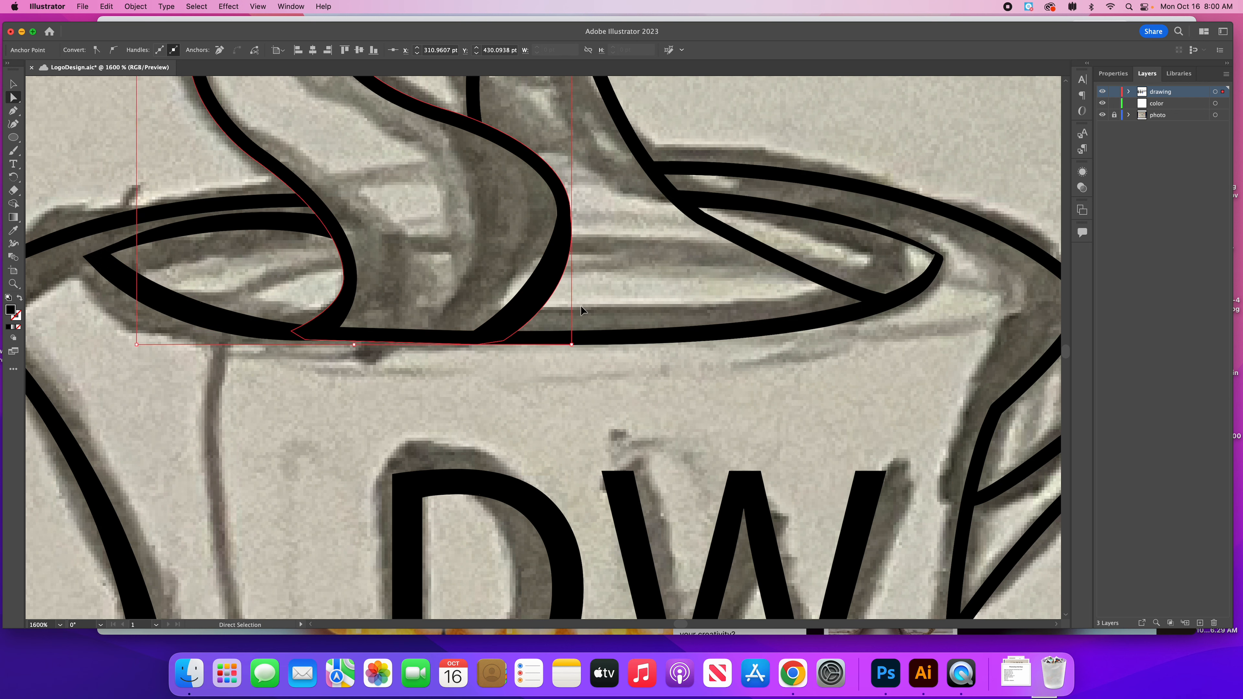
- Reshape the left steam's inner outline by moving its right bend anchor, right base anchor and the anchor above the bend
key("super+minus")
key("super+minus")
left_click(680, 305)
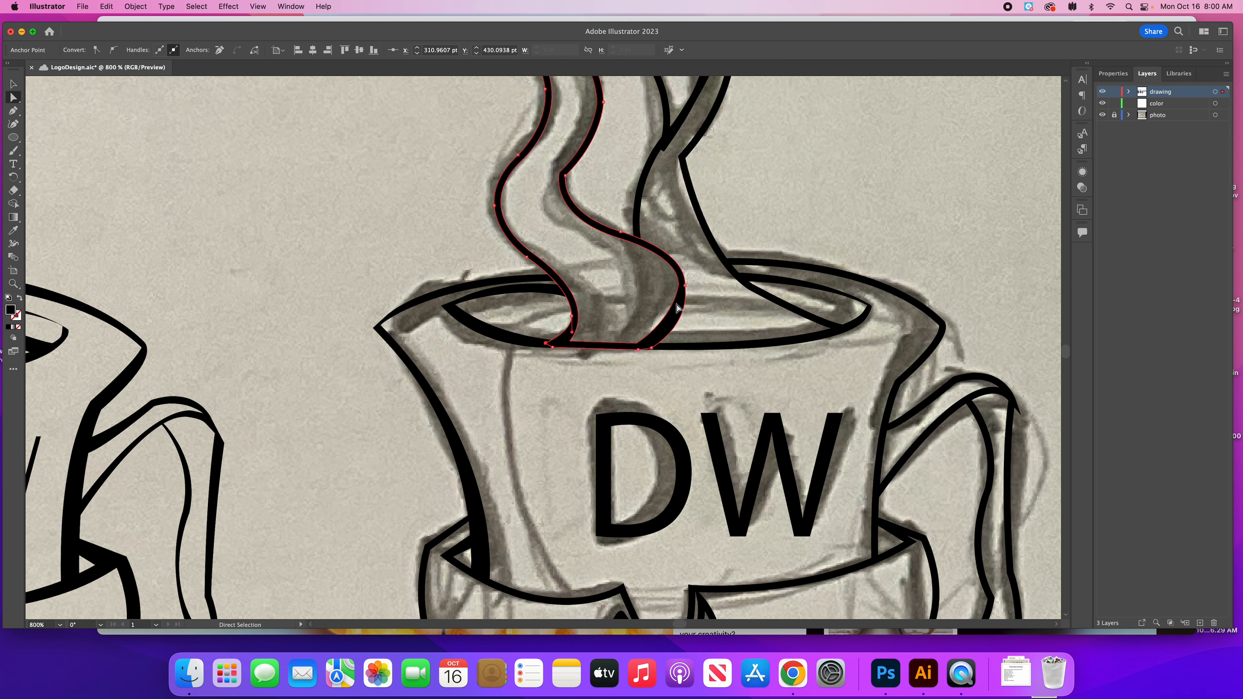
left_click(679, 285)
left_click_drag(680, 287, 682, 297)
left_click_drag(636, 343, 627, 342)
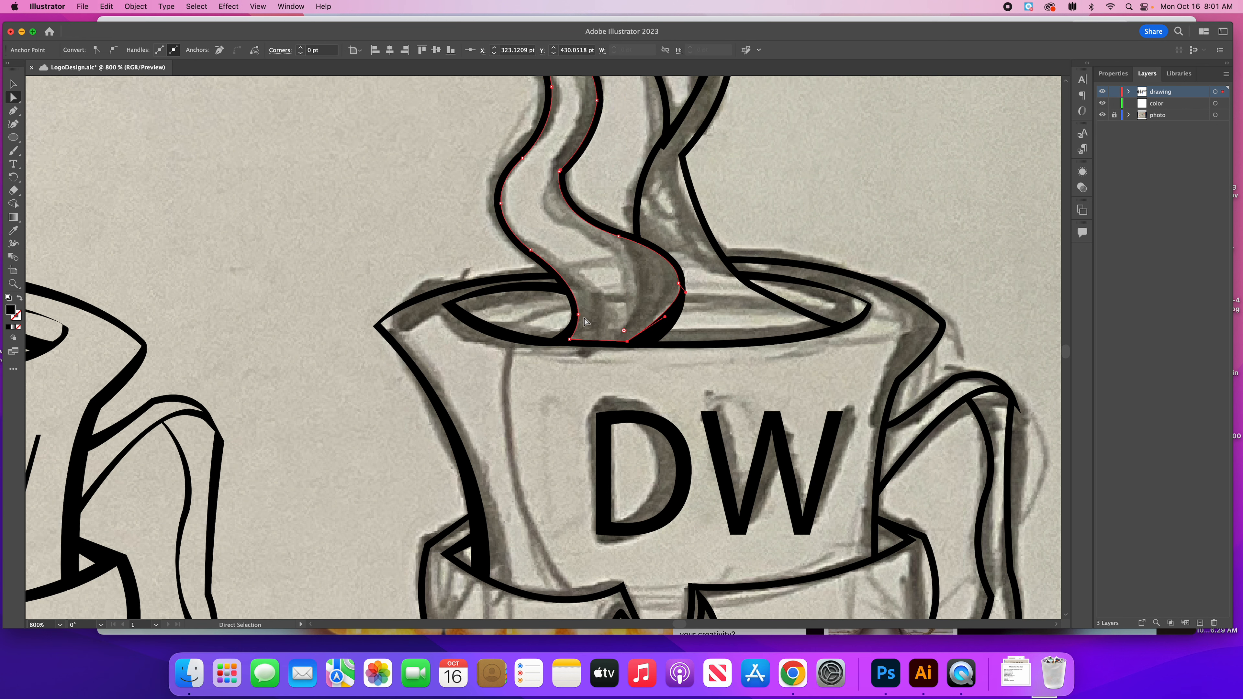
left_click(619, 239)
mouse_move(618, 239)
left_mouse_down()
mouse_move(631, 247)
mouse_move(614, 231)
left_mouse_up()
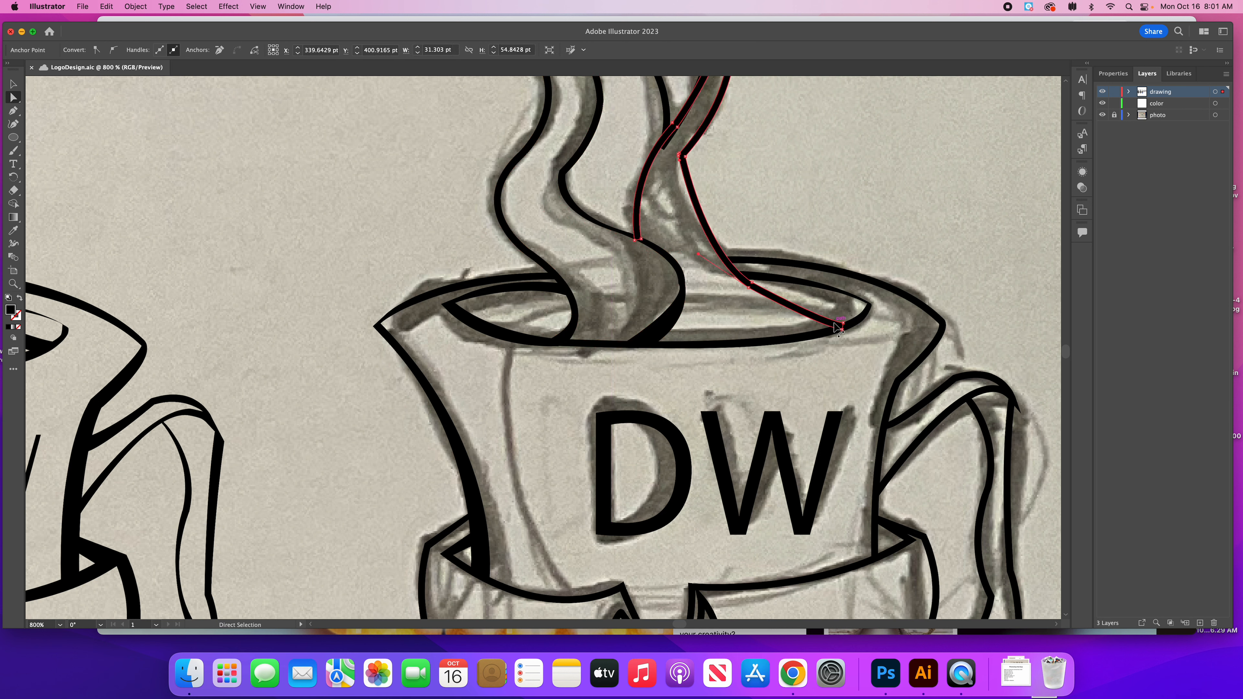
- Move the right steam's base anchor down along the rim and its middle anchor inward to thicken the line
left_click_drag(842, 327, 820, 335)
mouse_move(750, 288)
left_mouse_down()
mouse_move(731, 289)
mouse_move(732, 278)
left_mouse_up()
left_click(729, 295)
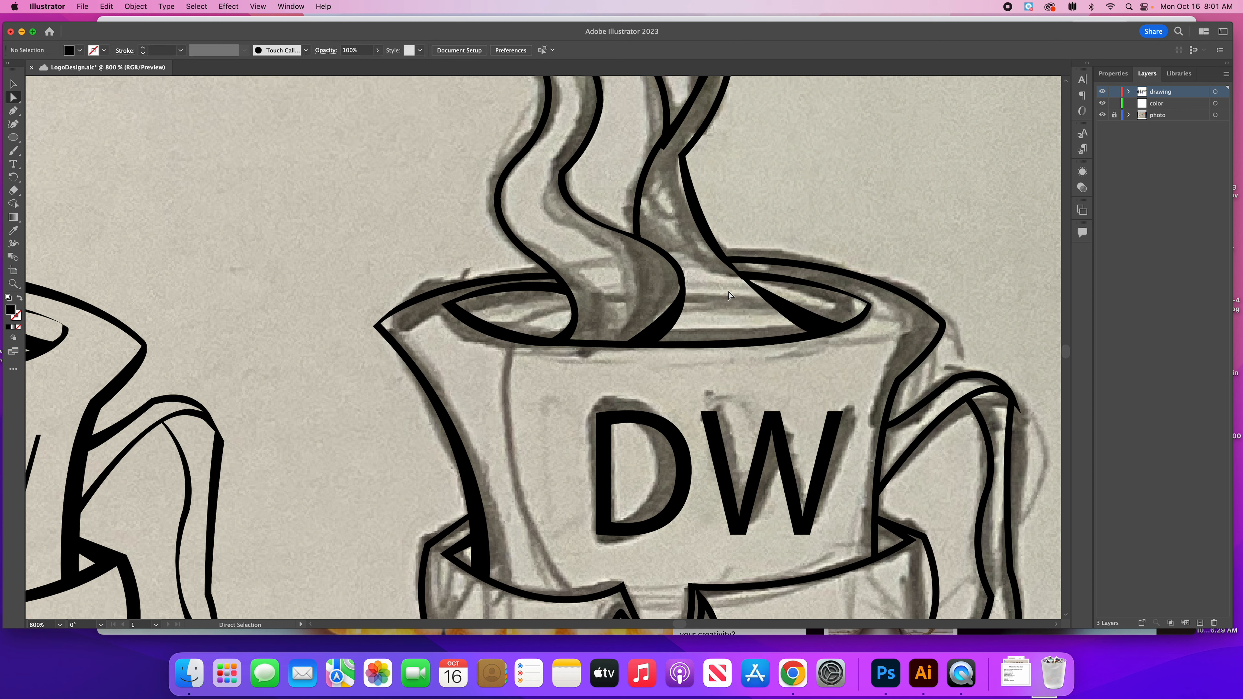
- Hide the photo layer to show the line art without the sketch
key("super+minus")
key("super+minus")
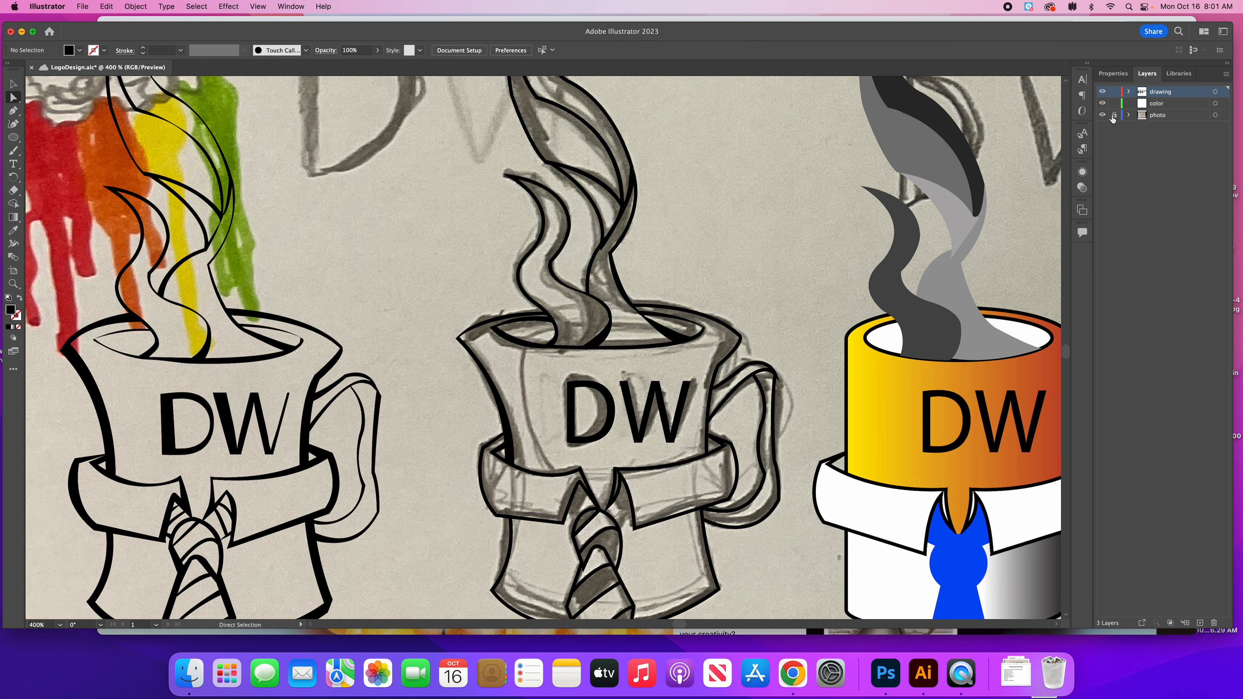
left_click(1102, 115)
left_click(1103, 115)
left_click(1103, 116)
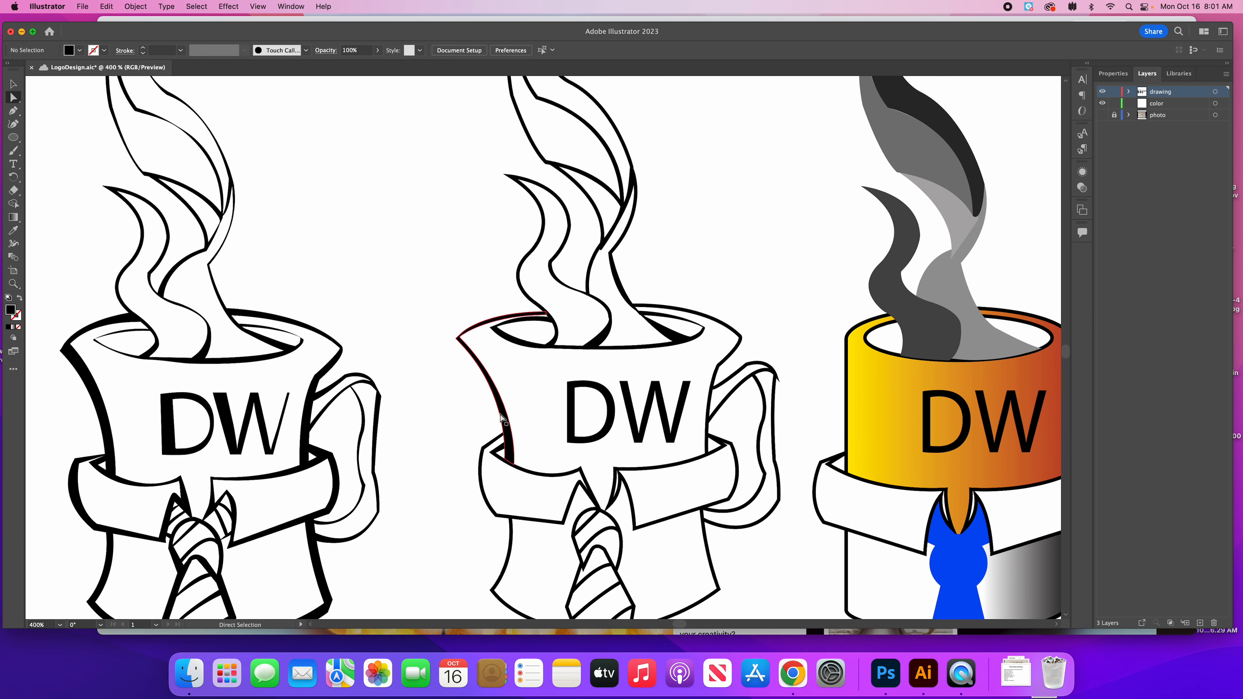
scroll(424, 416, "down", 5)
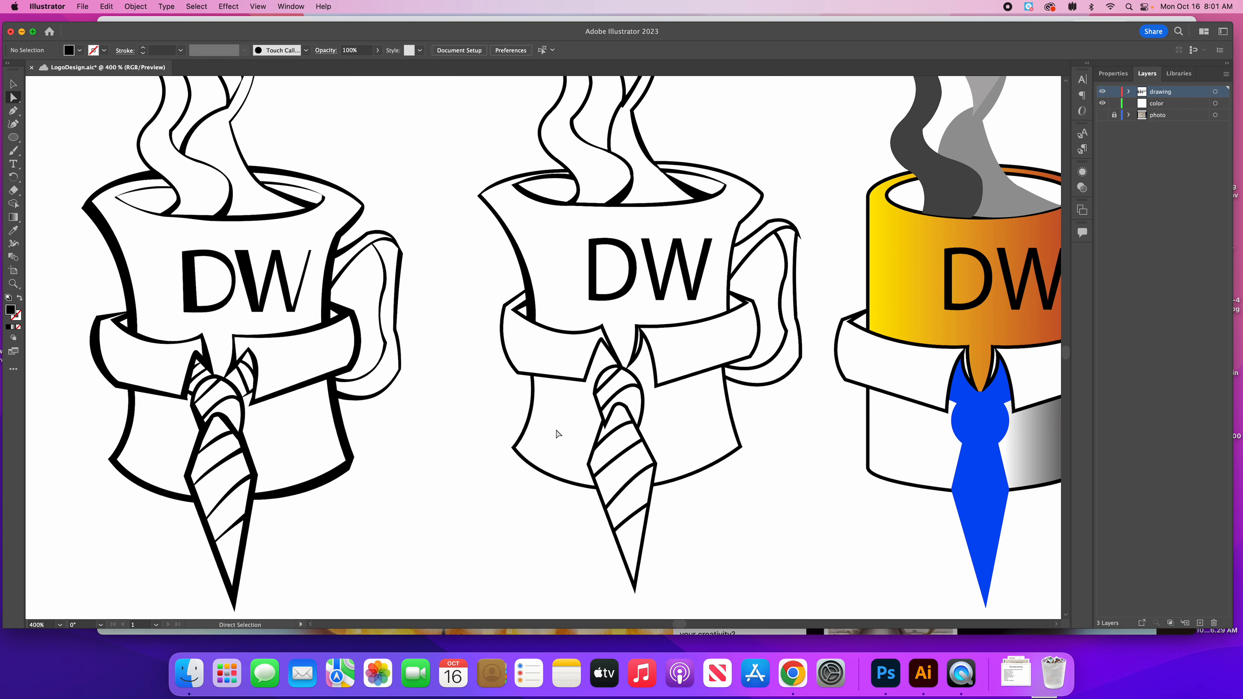
- Move the inner anchors of the mug's lower-left side inward at the collar and bottom corner to thicken the line
key("super+equal")
key("super+equal")
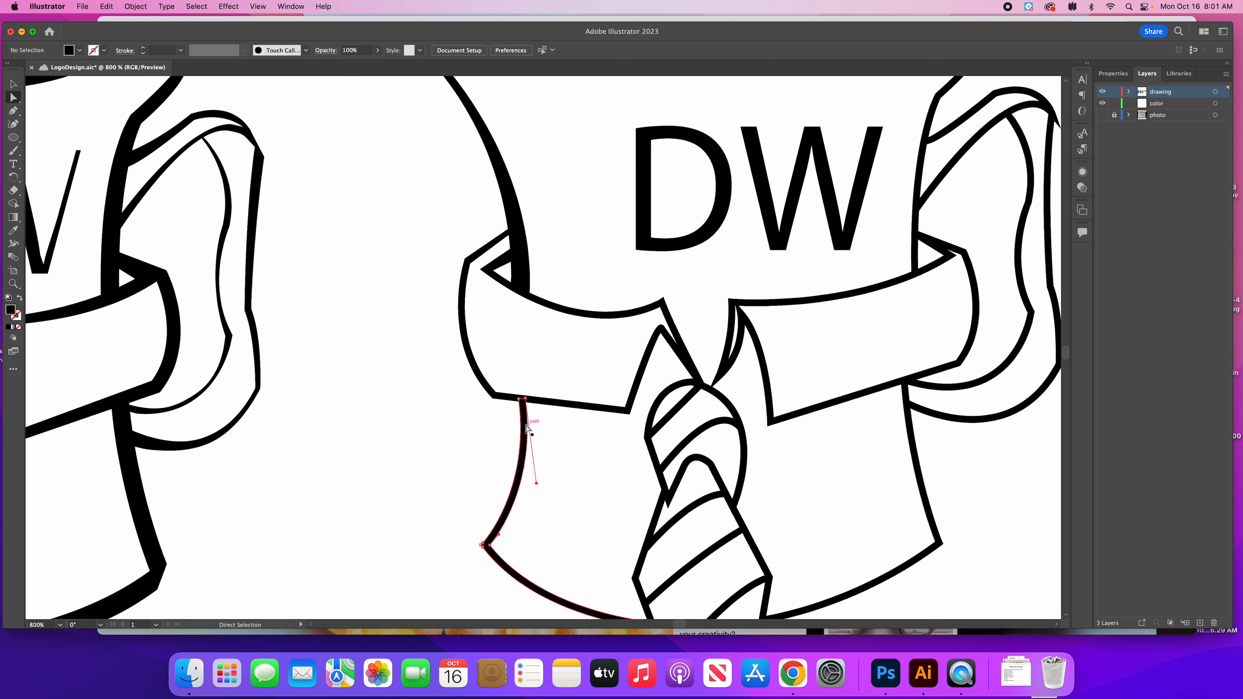
left_click(526, 424)
left_click(525, 398)
left_click_drag(526, 398, 533, 401)
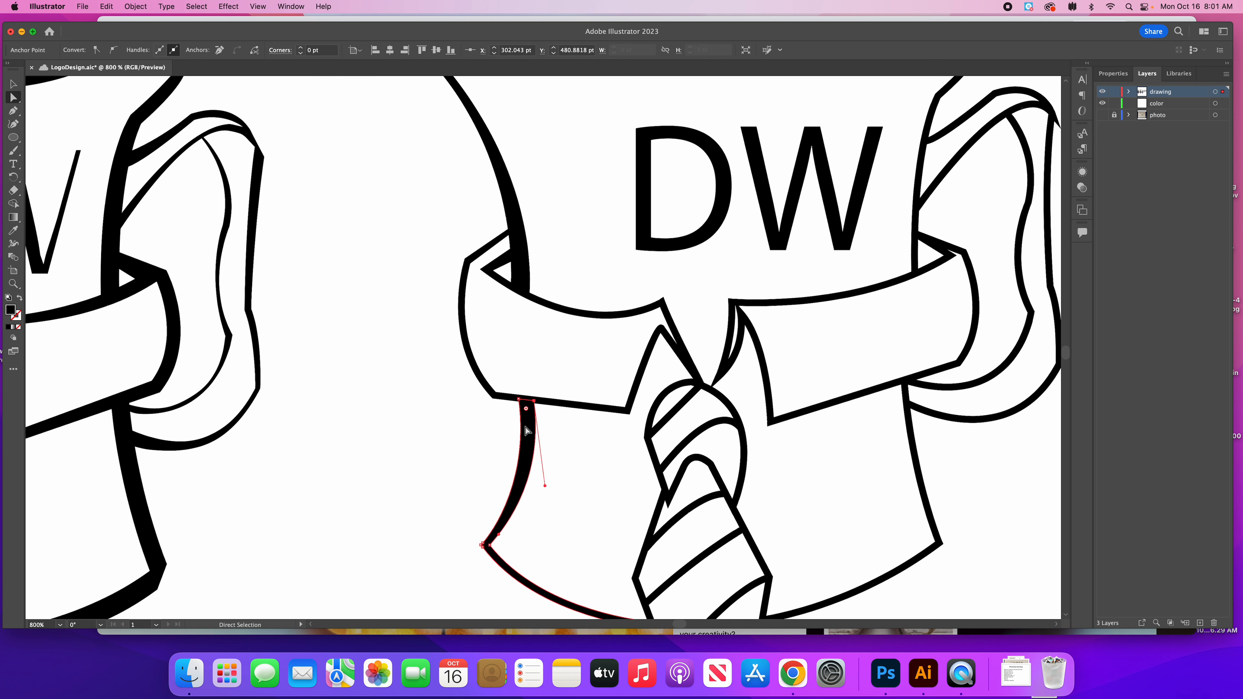
left_click_drag(490, 542, 499, 546)
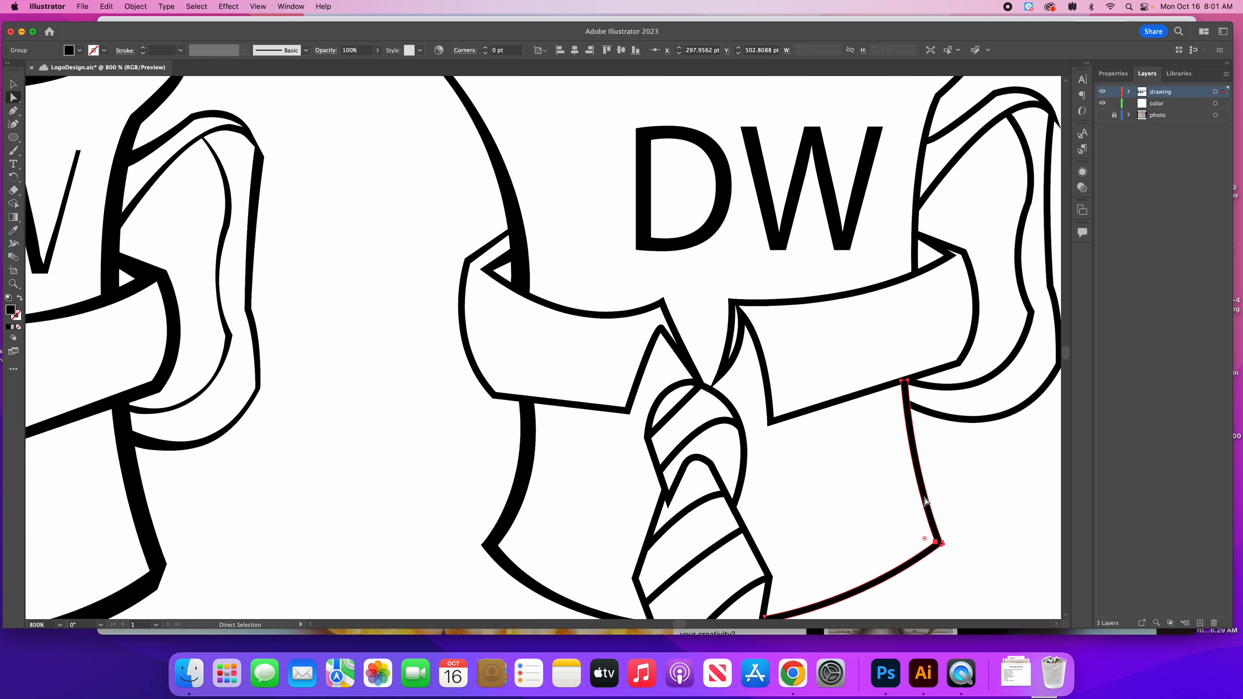
- Move the inner anchors of the mug's lower-right side inward at the bottom corner and collar to thicken the line
left_click(936, 541)
left_click_drag(937, 544, 925, 543)
left_click(903, 383)
left_click_drag(902, 383, 892, 387)
left_click(971, 450)
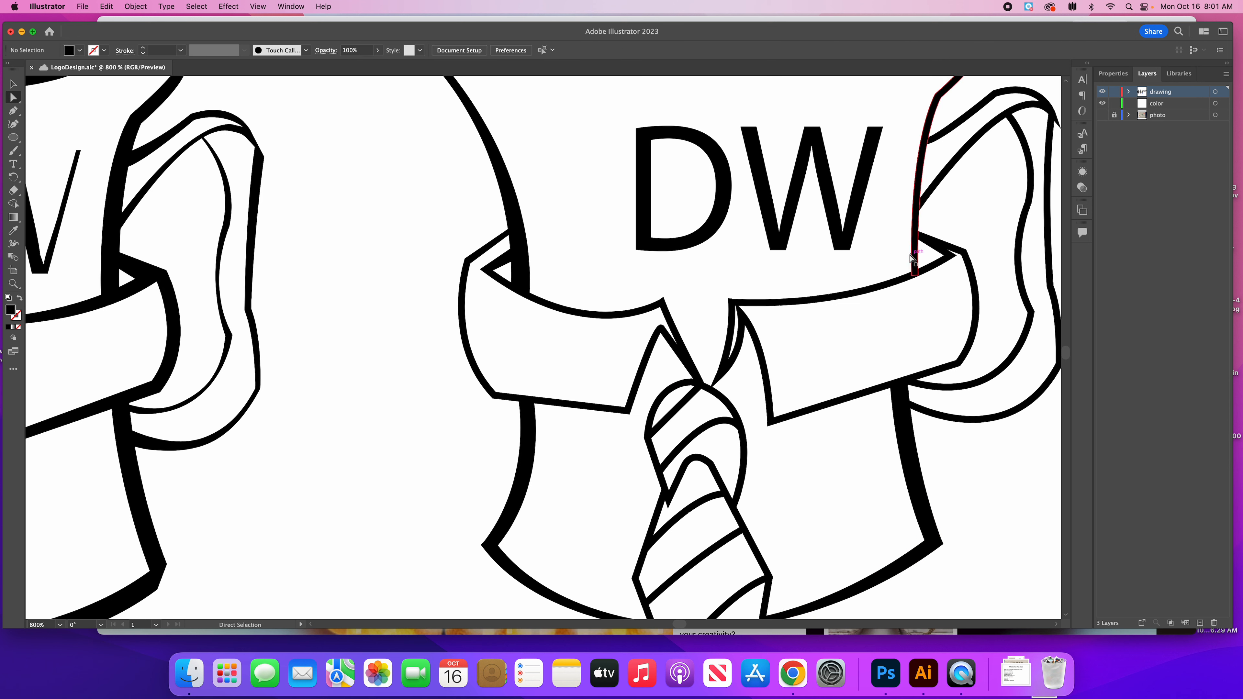
- Move the inner anchor of the mug's upper-right side inward where it meets the collar to thicken the line
left_click(913, 270)
mouse_move(913, 276)
left_mouse_down()
mouse_move(890, 282)
mouse_move(909, 277)
left_mouse_up()
left_click(848, 262)
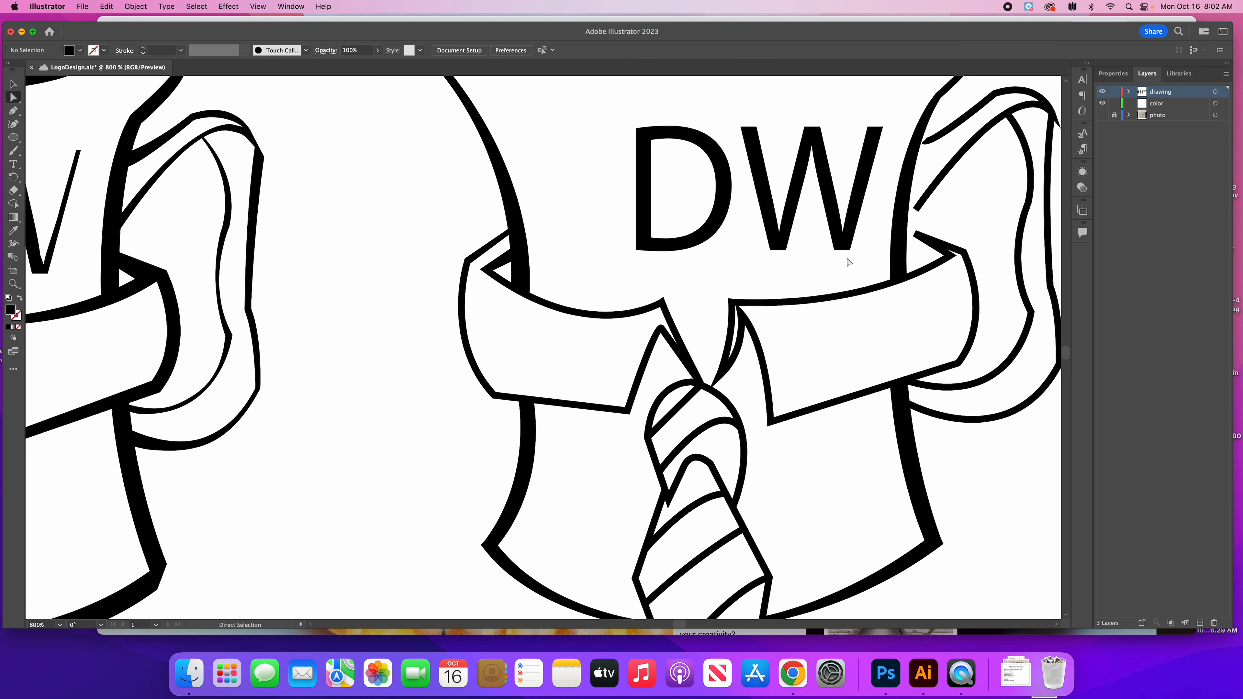
- Move the handle's two upper end anchors and the collar's right rear corner inward to meet the thickened mug side
left_click(914, 209)
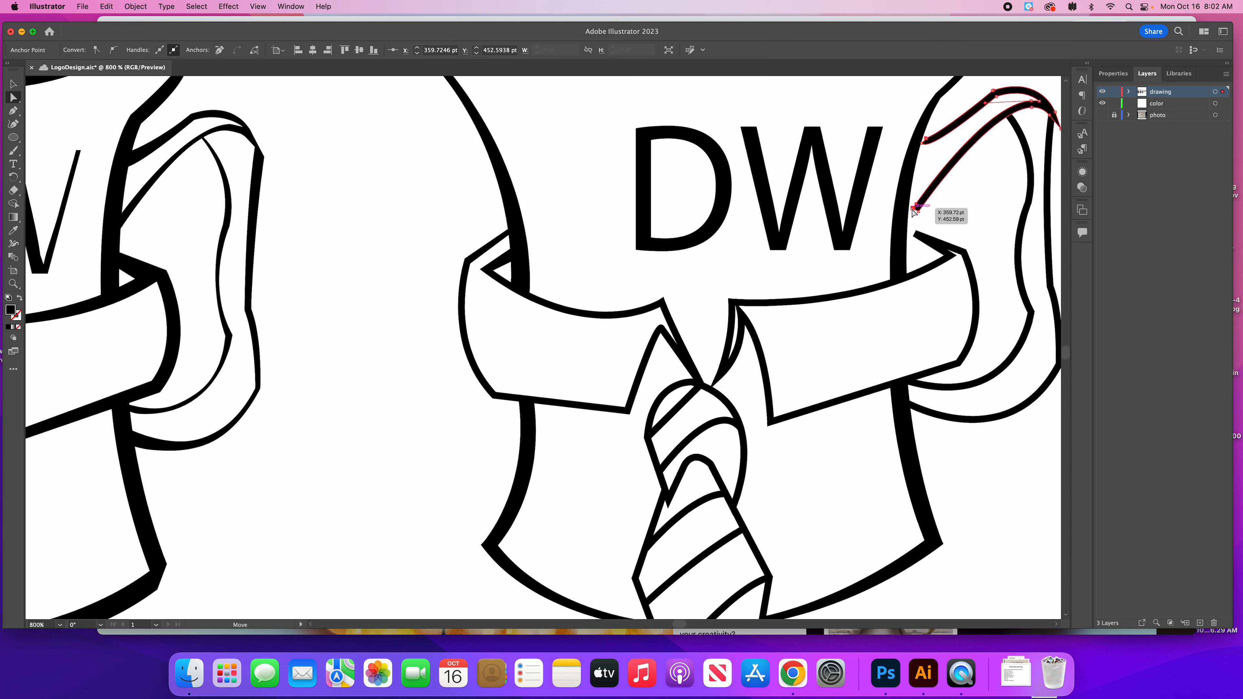
left_click_drag(913, 212, 904, 241)
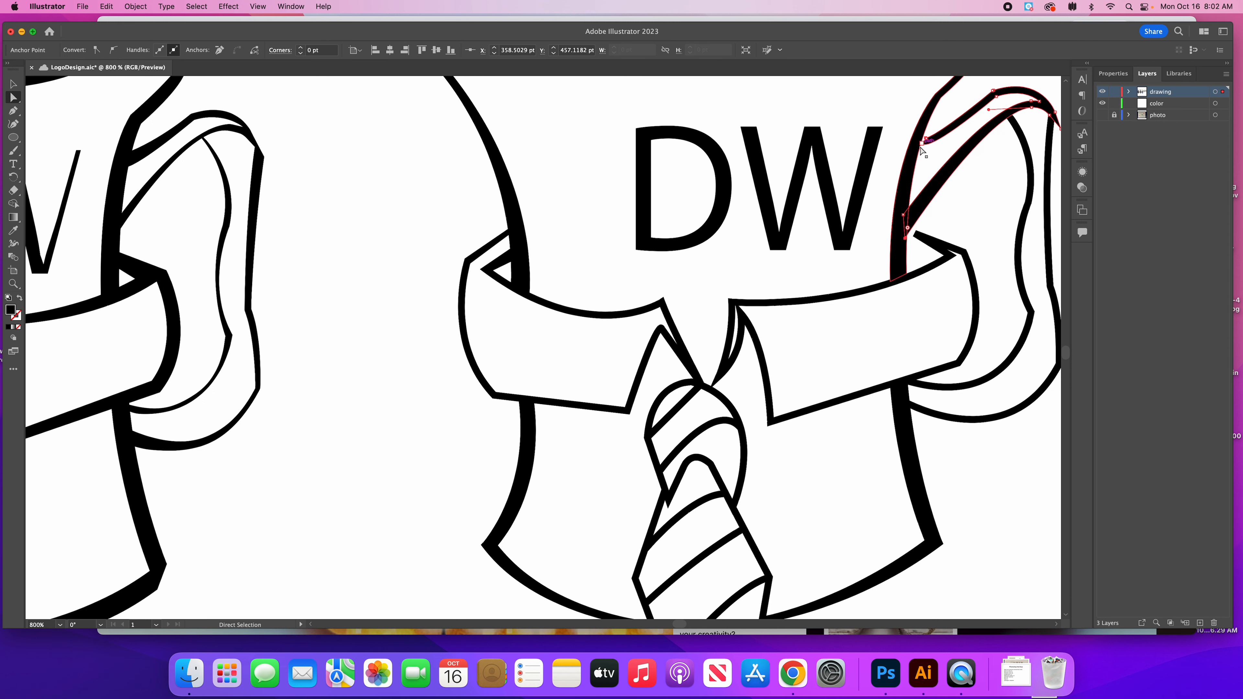
mouse_move(920, 148)
left_mouse_down()
mouse_move(911, 167)
mouse_move(916, 142)
left_mouse_up()
left_click_drag(910, 238, 908, 236)
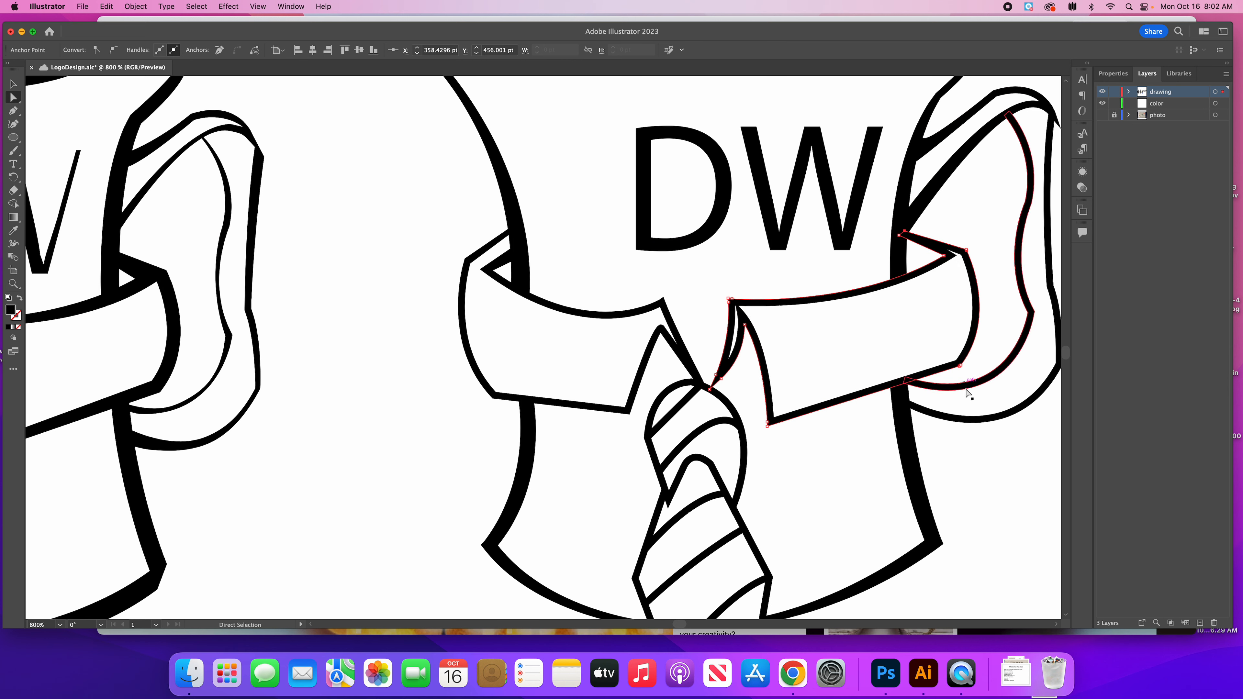
left_click(964, 503)
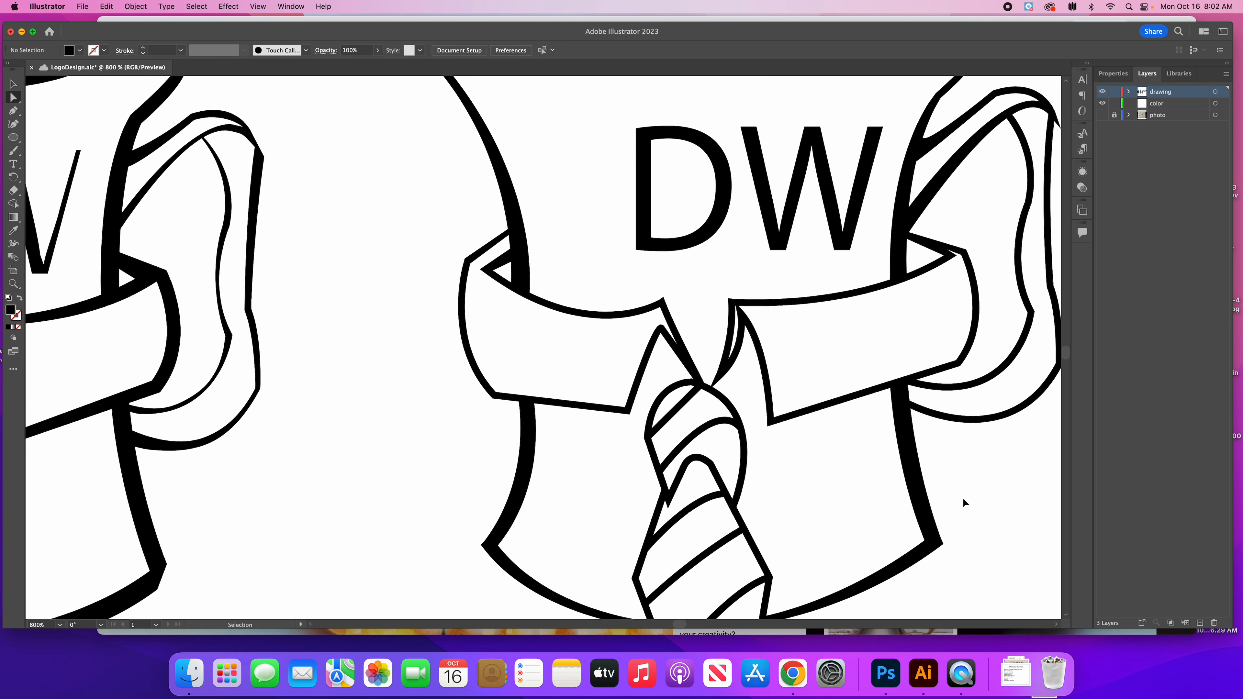
- Add the text "DW" in the empty space between the first and second mugs
key("super+minus")
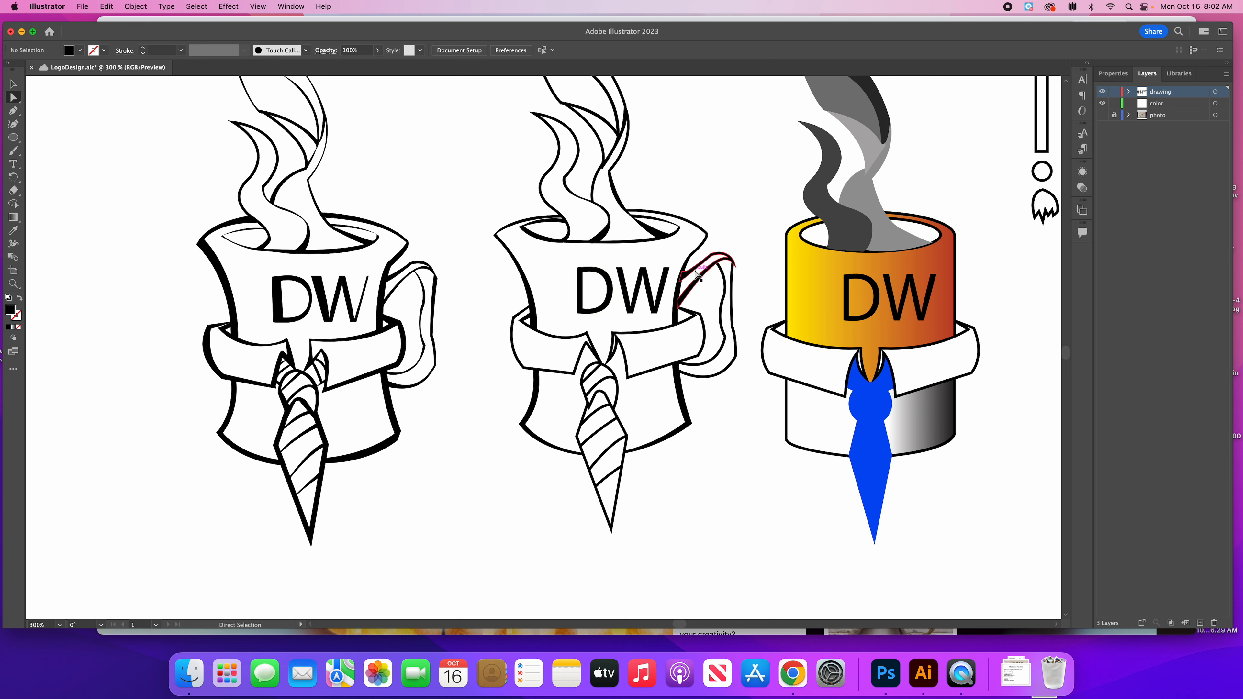
left_click(16, 164)
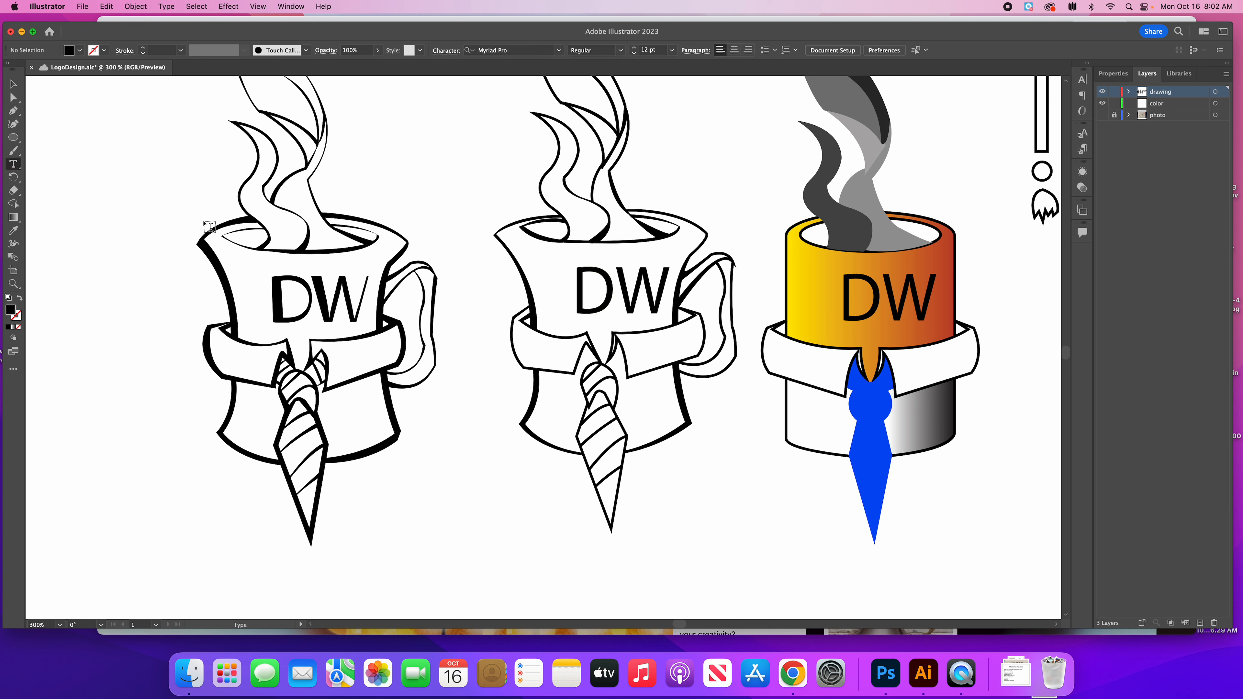
left_click(406, 173)
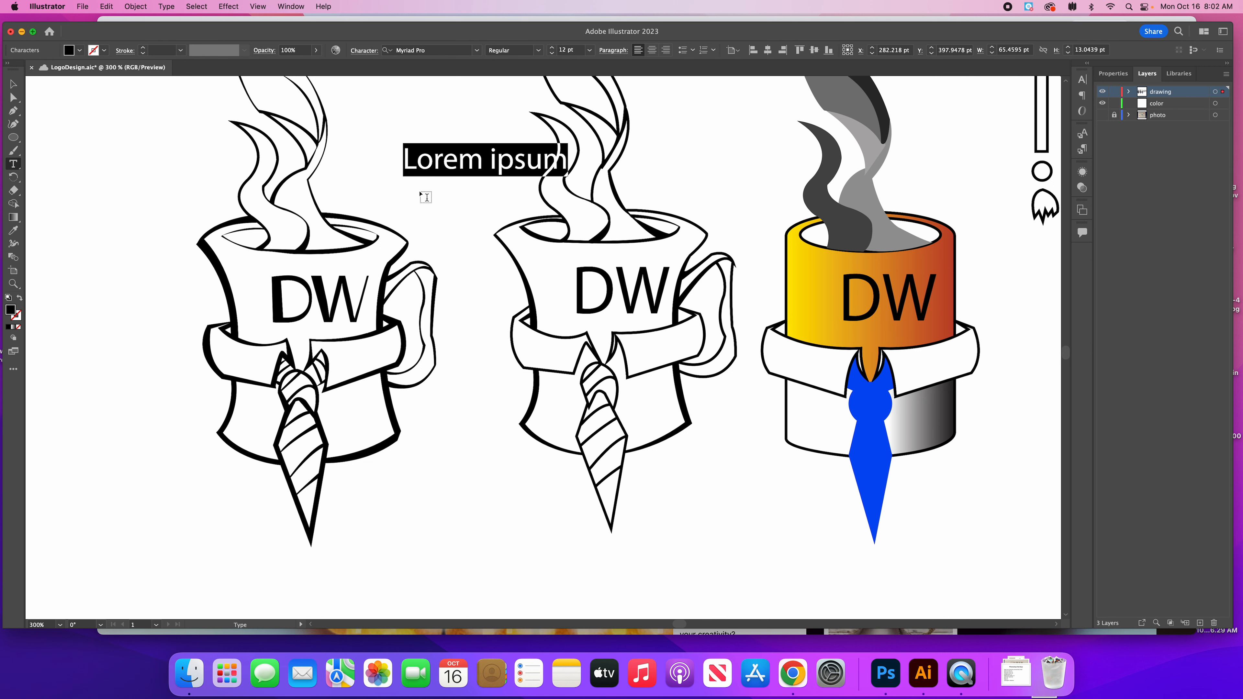
type("DW")
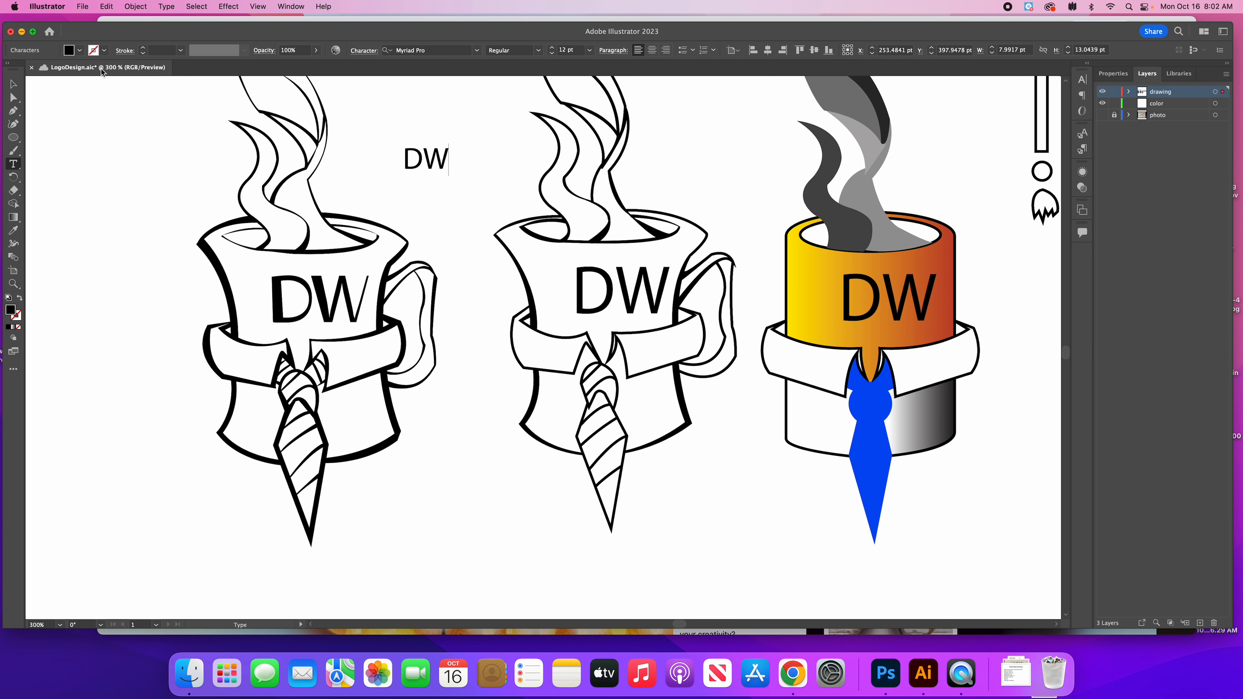
left_click(14, 84)
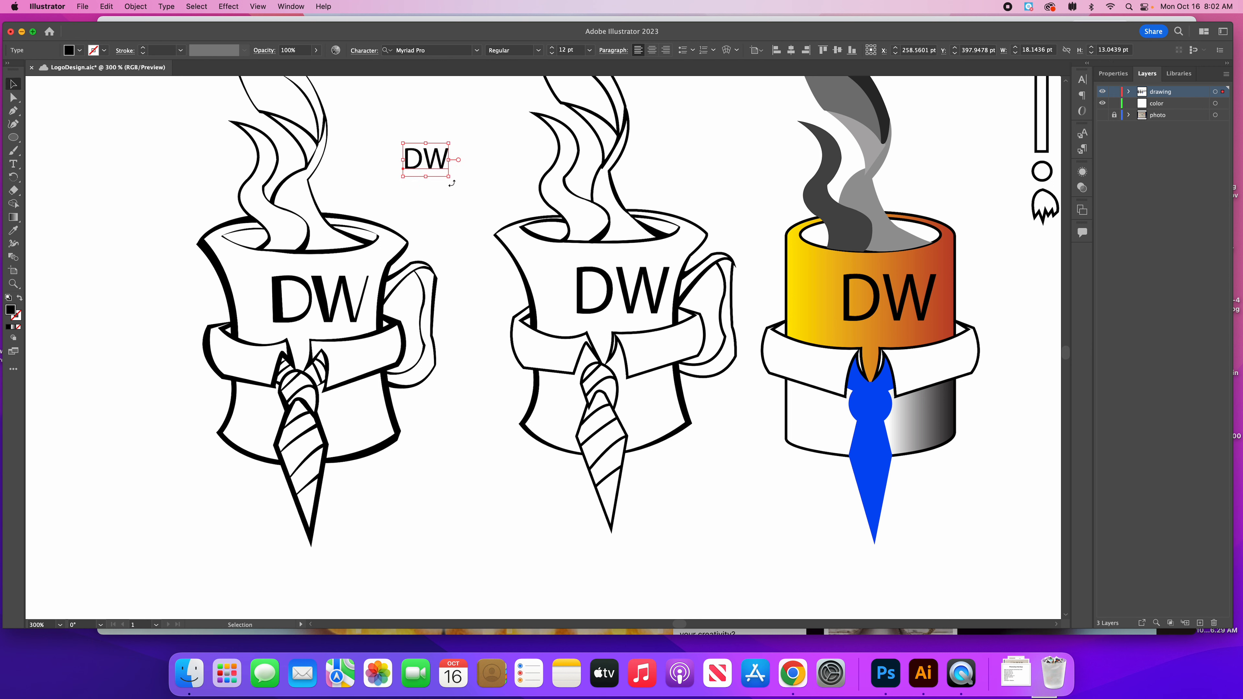
left_click(13, 163)
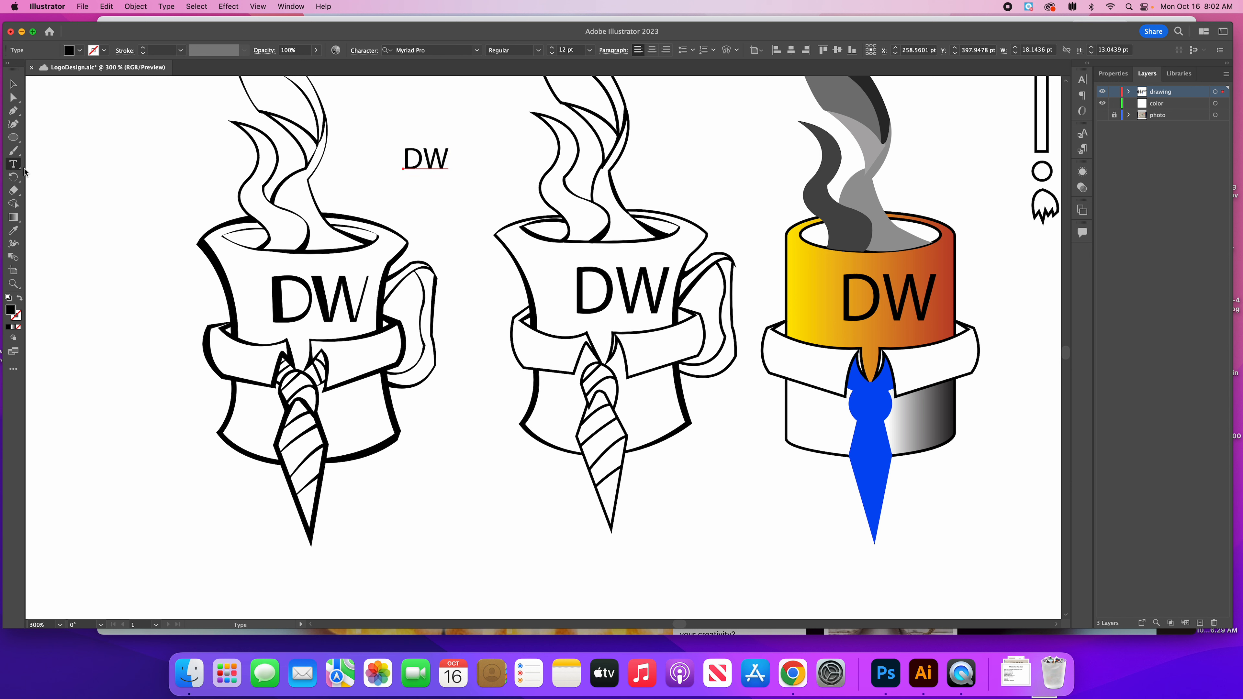
left_click(132, 164)
type("DWE")
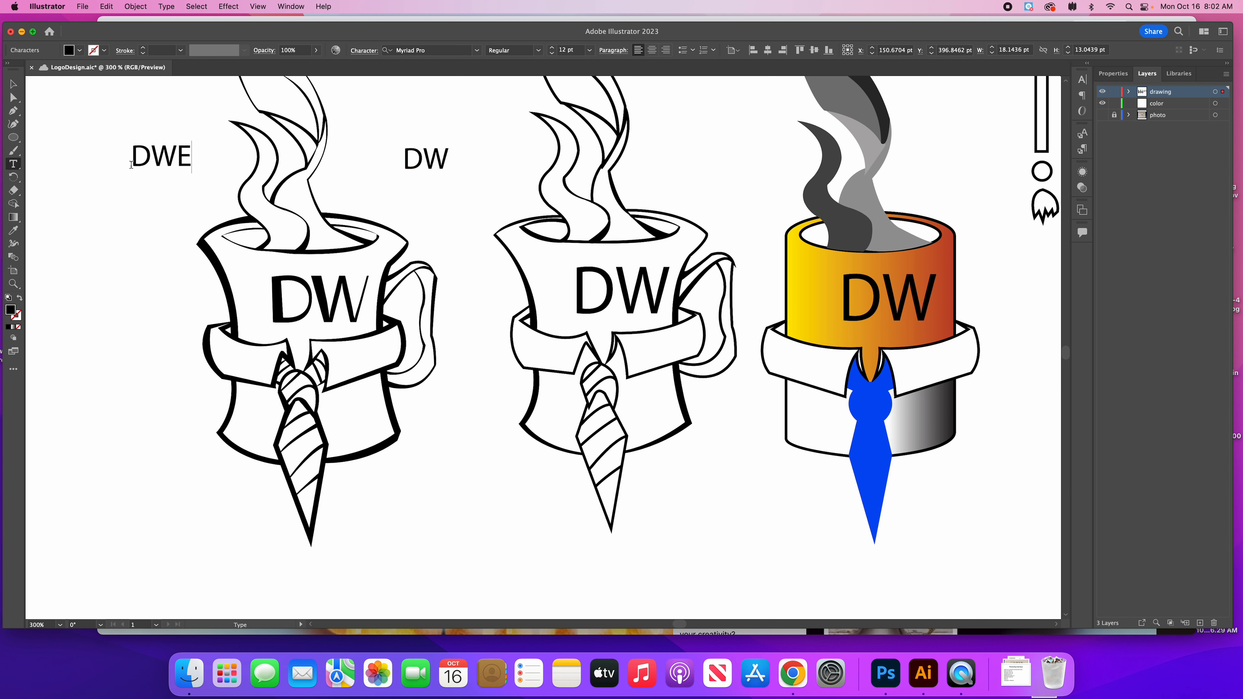
key("BackSpace")
left_click(13, 84)
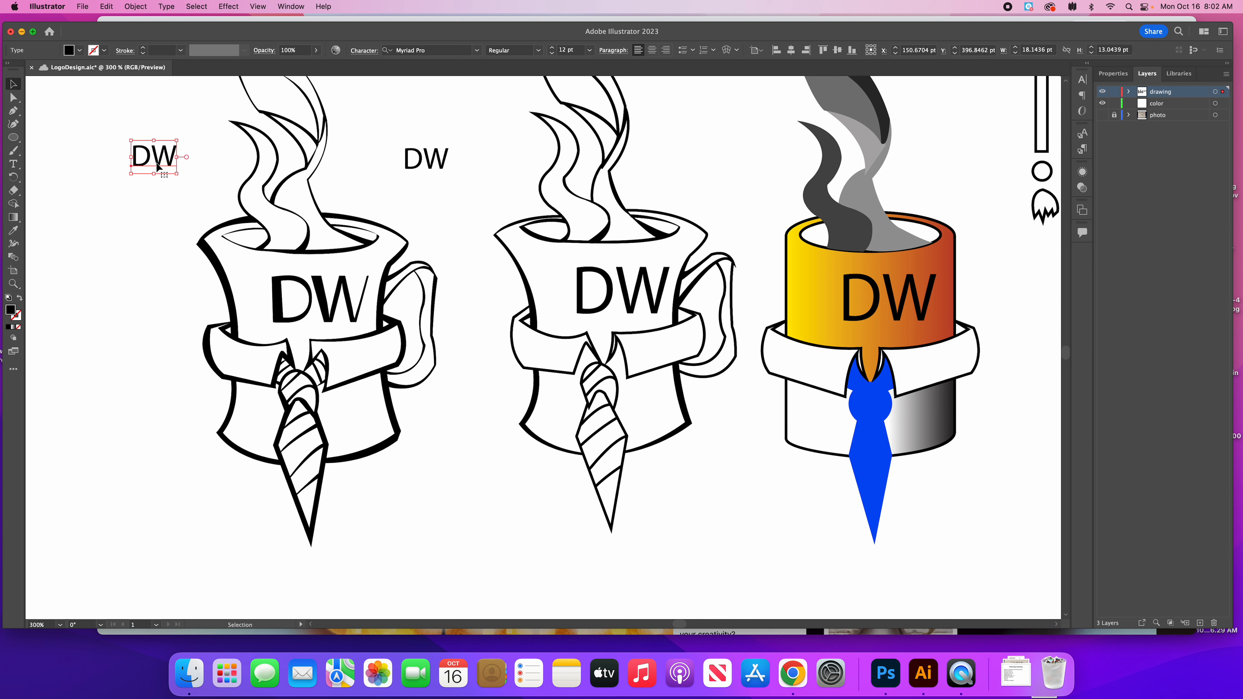
left_click_drag(158, 161, 191, 215)
key("Delete")
- Enlarge the loose DW text between the mugs to about 25 pt and show its character settings
left_click(416, 162)
left_click_drag(450, 177, 498, 211)
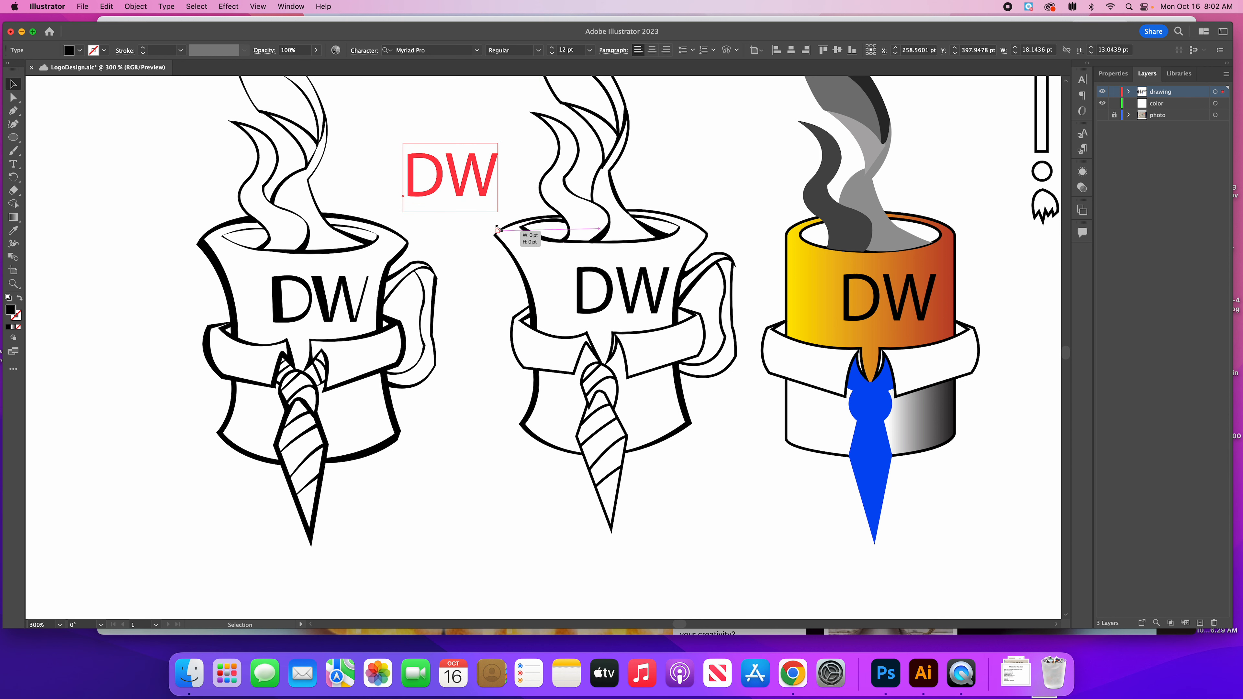
left_click(290, 6)
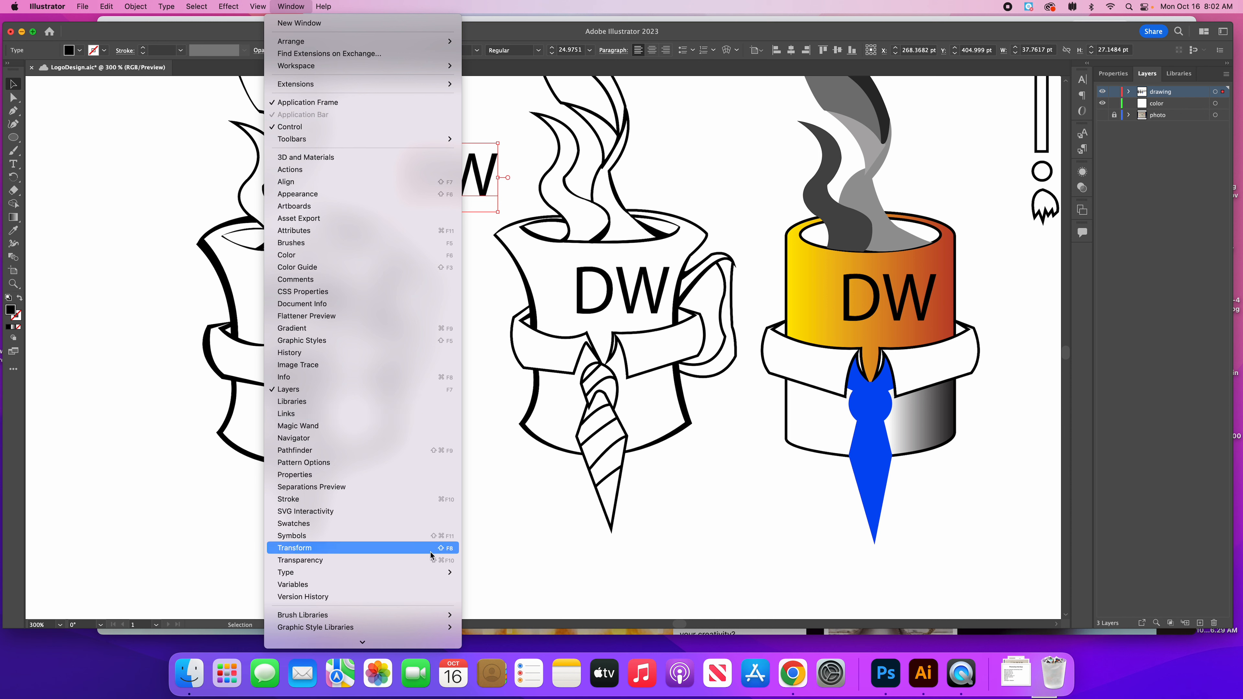
mouse_move(430, 573)
left_click(482, 567)
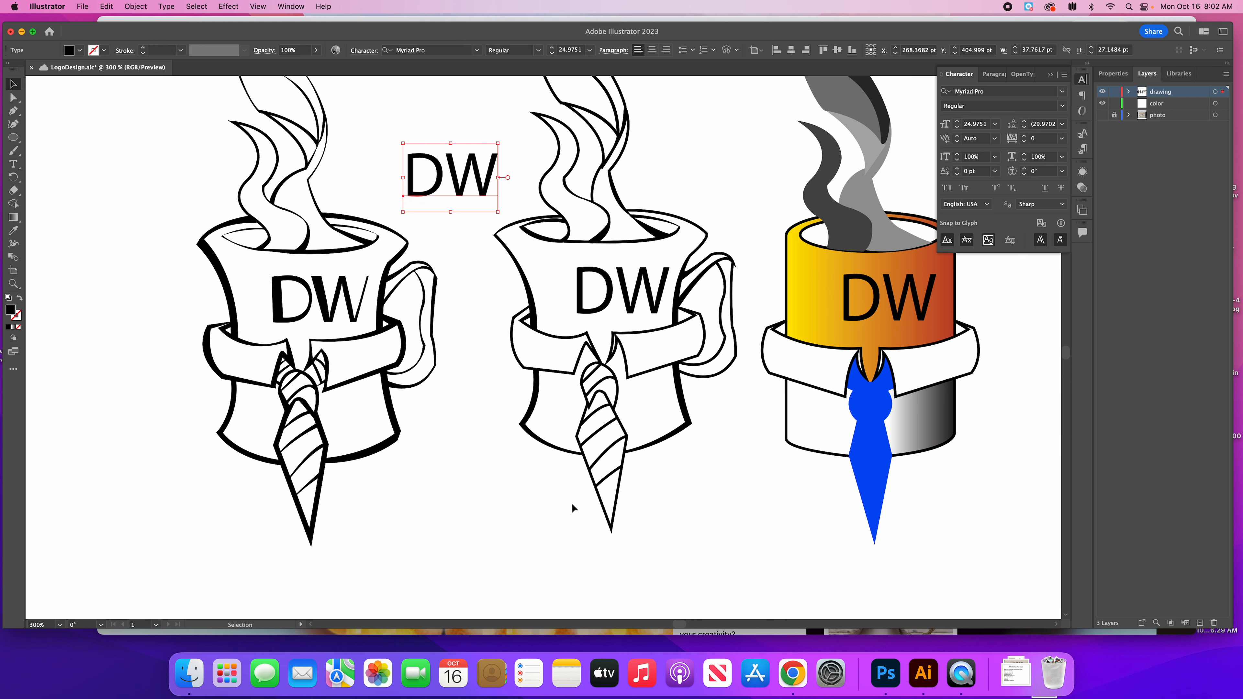
- Preview other fonts for the loose DW text between the mugs, and delete the text
left_click(1062, 91)
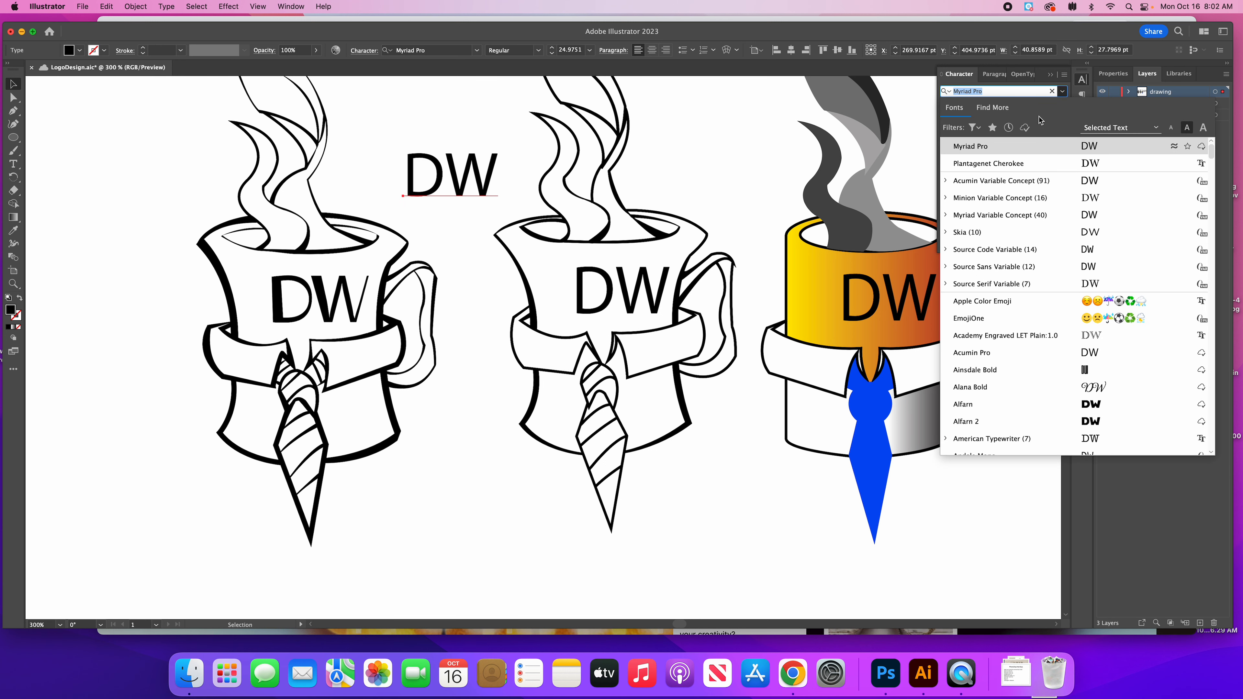
left_click(1062, 92)
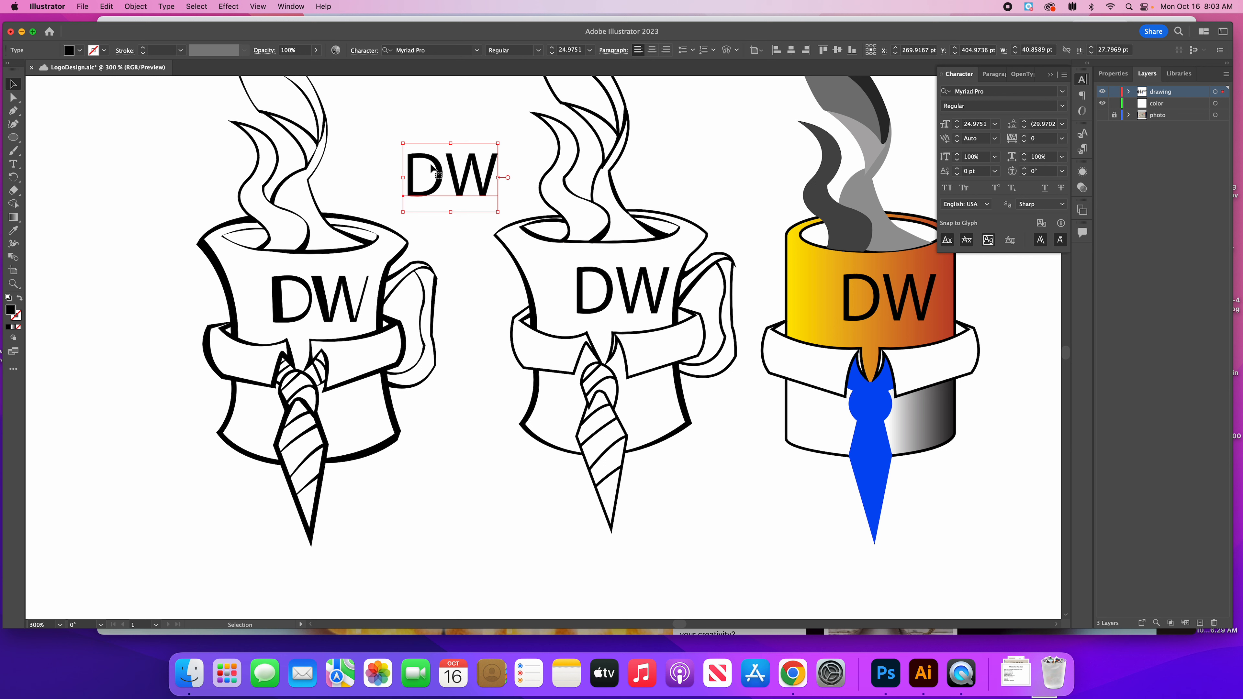
left_click(1063, 93)
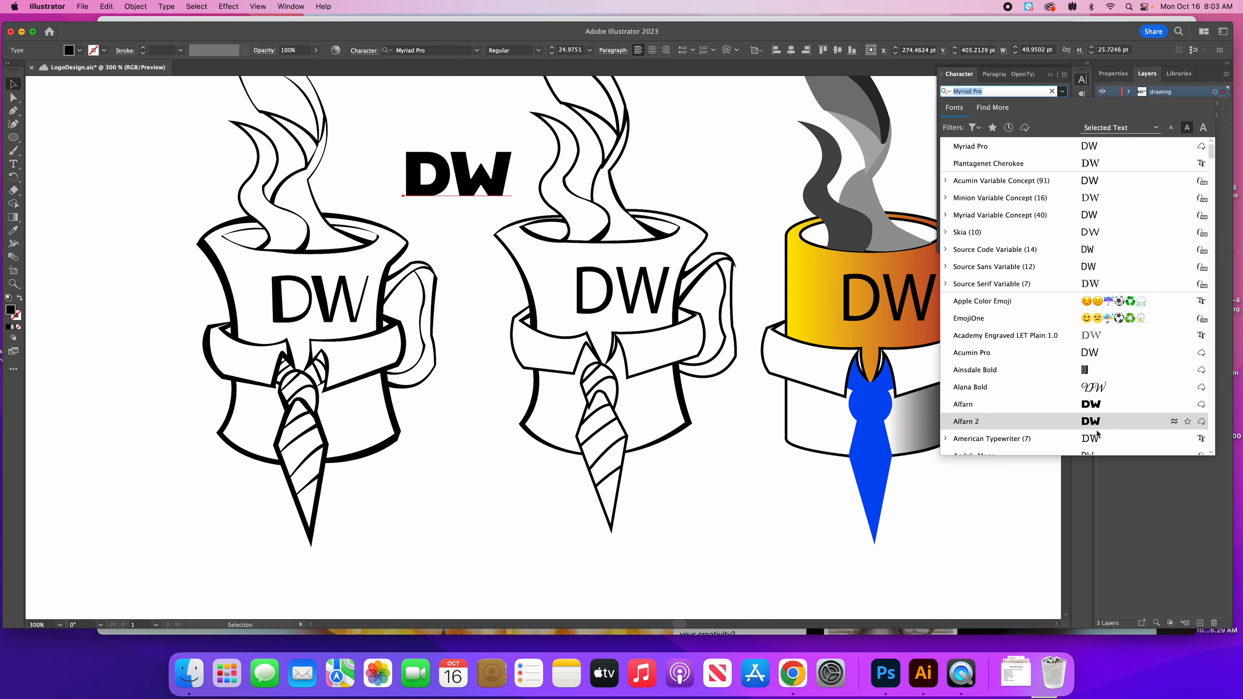
scroll(1106, 349, "down", 10)
scroll(1106, 349, "down", 10)
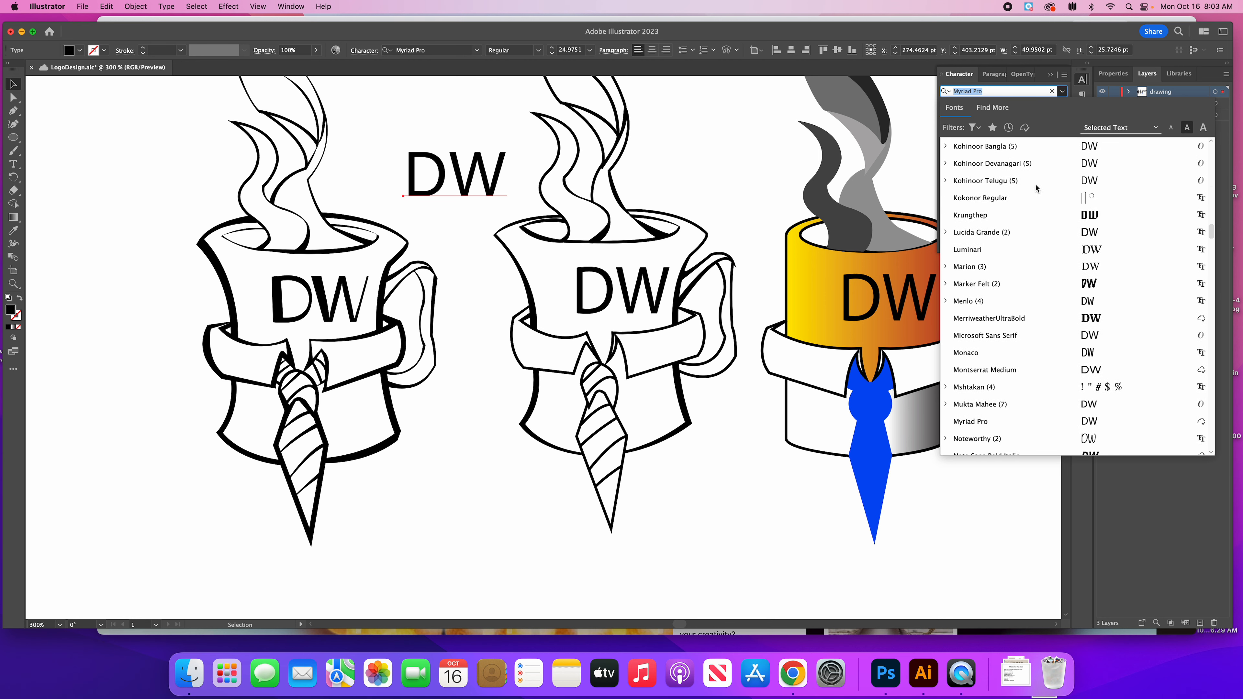
key("Escape")
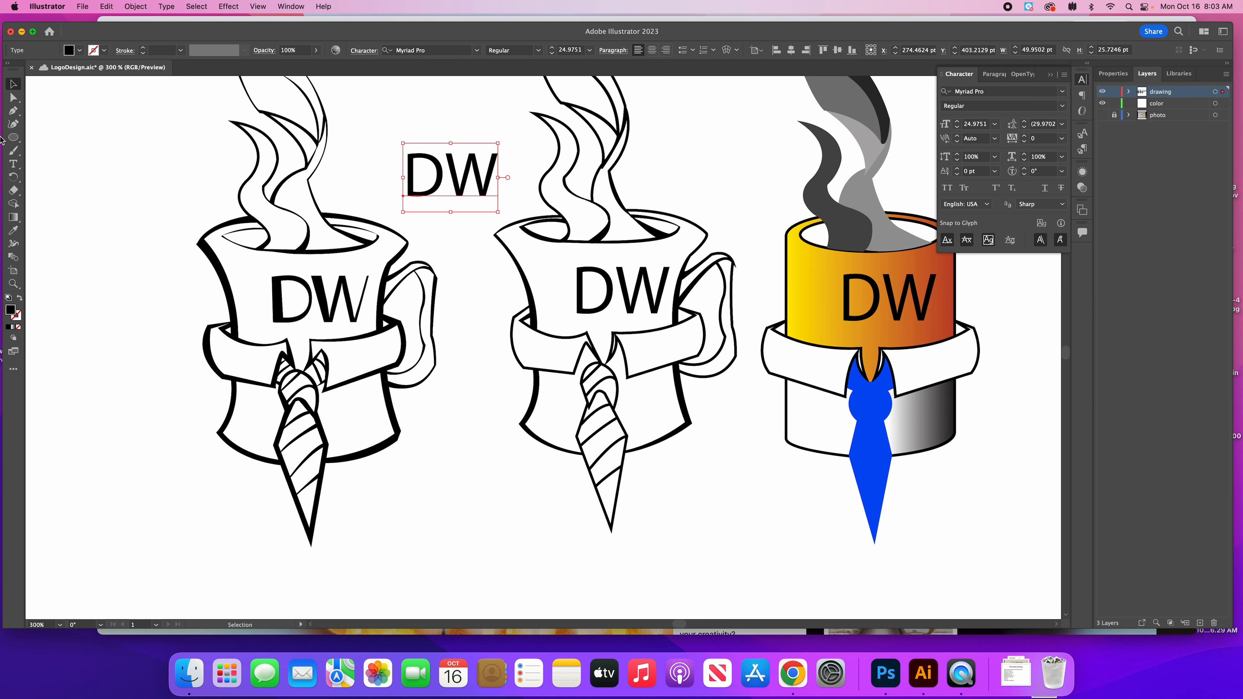
mouse_move(439, 202)
left_mouse_down()
mouse_move(444, 258)
mouse_move(509, 311)
mouse_move(470, 311)
mouse_move(607, 313)
mouse_move(446, 217)
left_mouse_up()
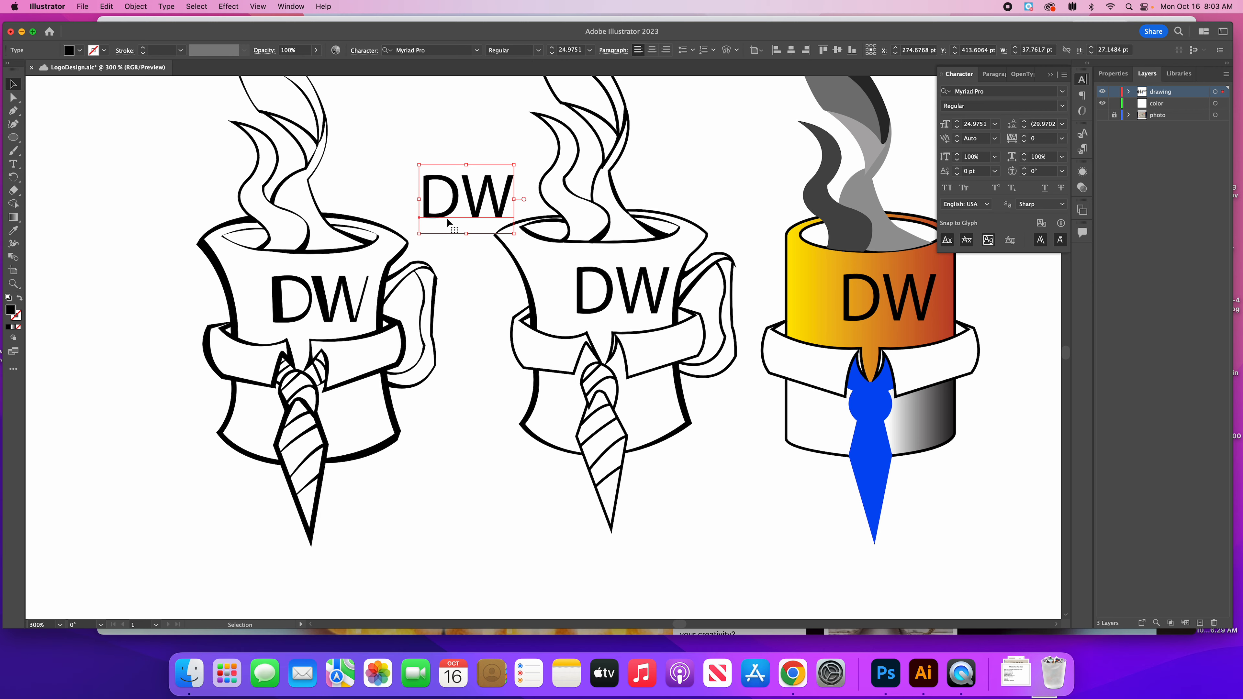
key("Delete")
- Show the photo layer and move the middle mug drawing off its sketch to the left of the first mug
mouse_move(444, 294)
left_mouse_down()
mouse_move(272, 356)
mouse_move(361, 347)
mouse_move(32, 348)
mouse_move(406, 344)
left_mouse_up()
key("super+minus")
key("super+minus")
key("super+equal")
key("super+minus")
key("super+equal")
key("super+equal")
key("super+minus")
key("super+minus")
key("super+equal")
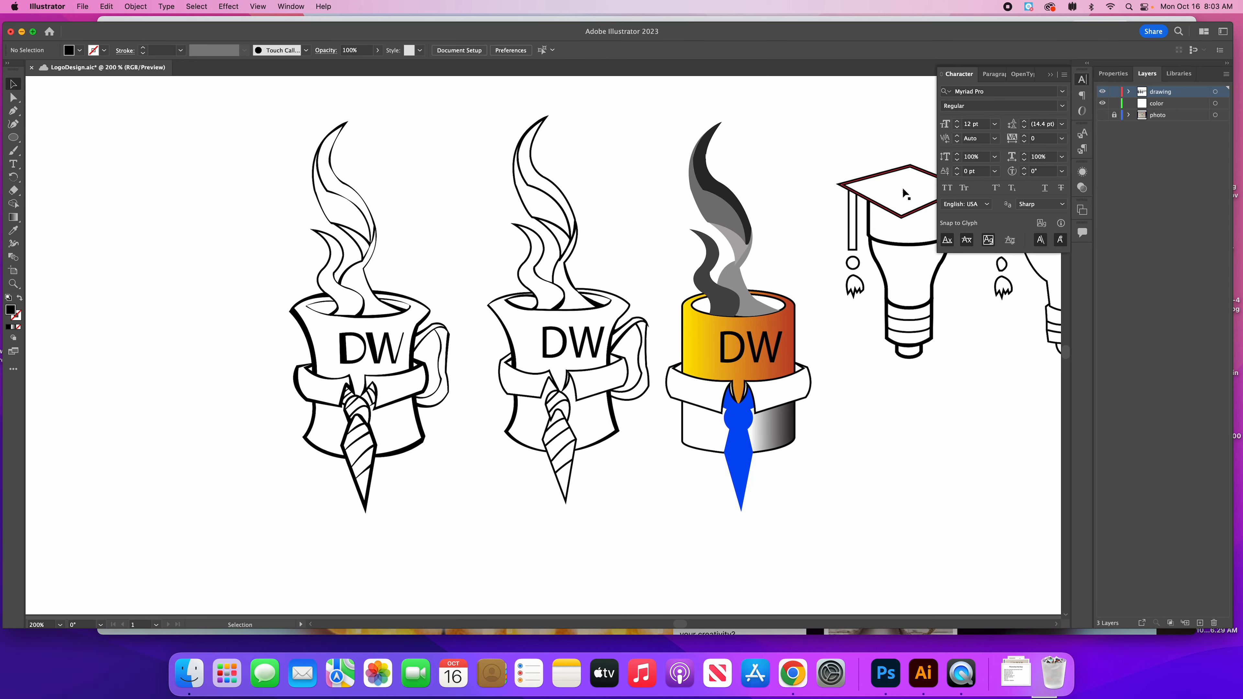
left_click(1102, 117)
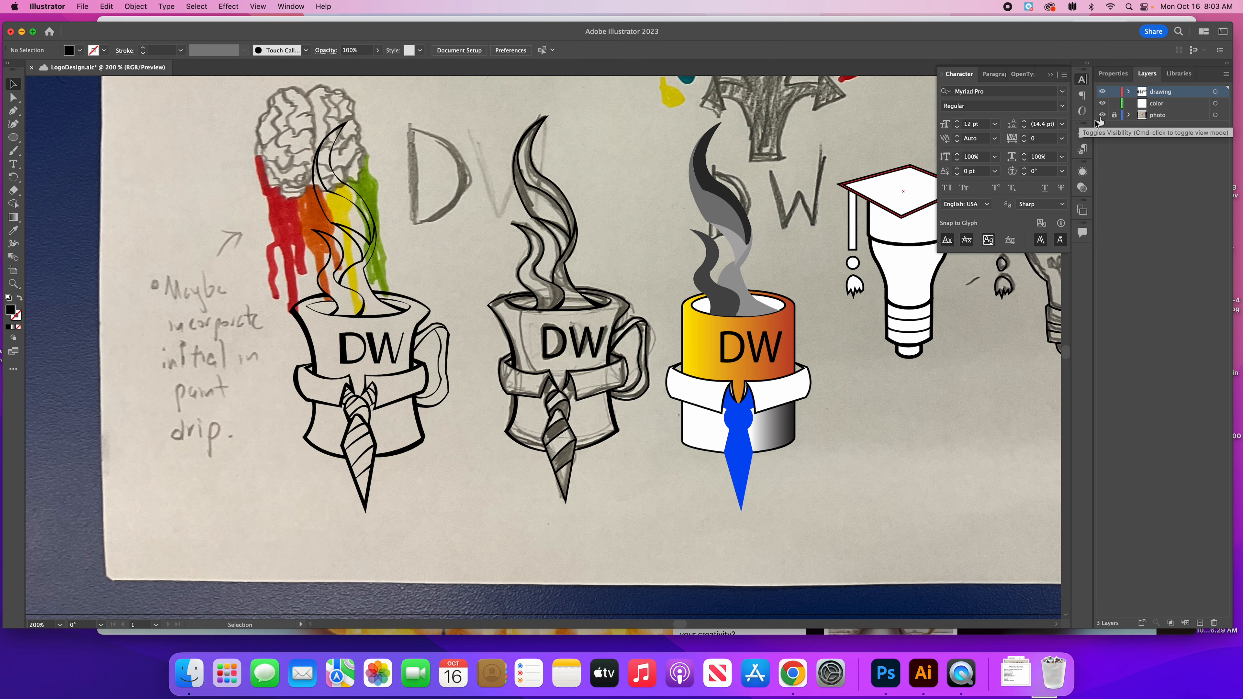
left_click_drag(509, 124, 631, 460)
left_click_drag(565, 343, 189, 359)
left_click(454, 319)
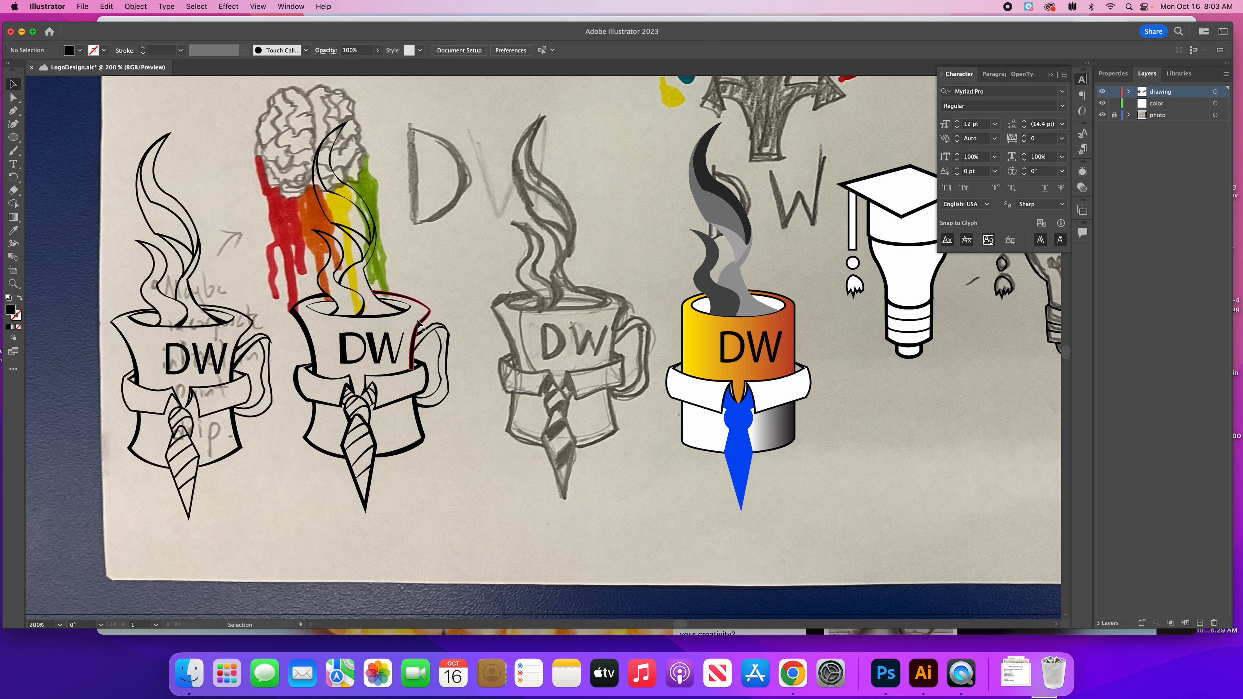
- Draw an unfilled, black-outlined rectangle about 64 by 84 pt over the body of the sketched mug
left_click(11, 138)
left_click(65, 150)
scroll(285, 206, "down", 1)
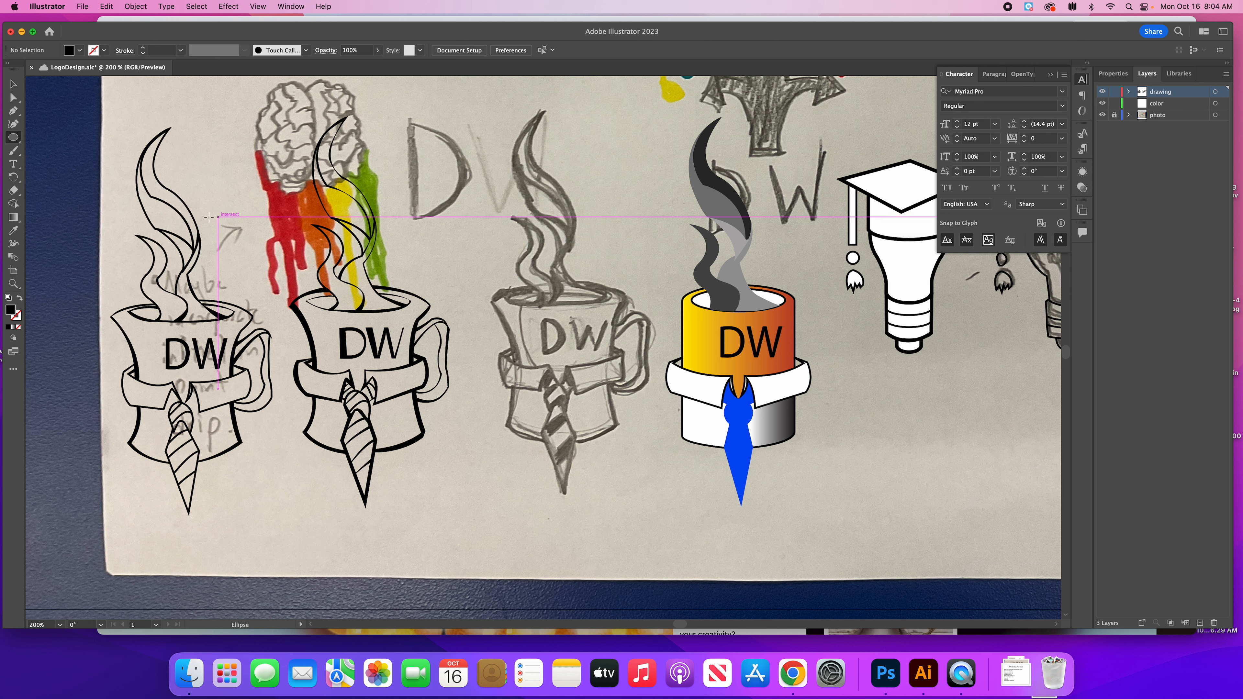
left_click(10, 139)
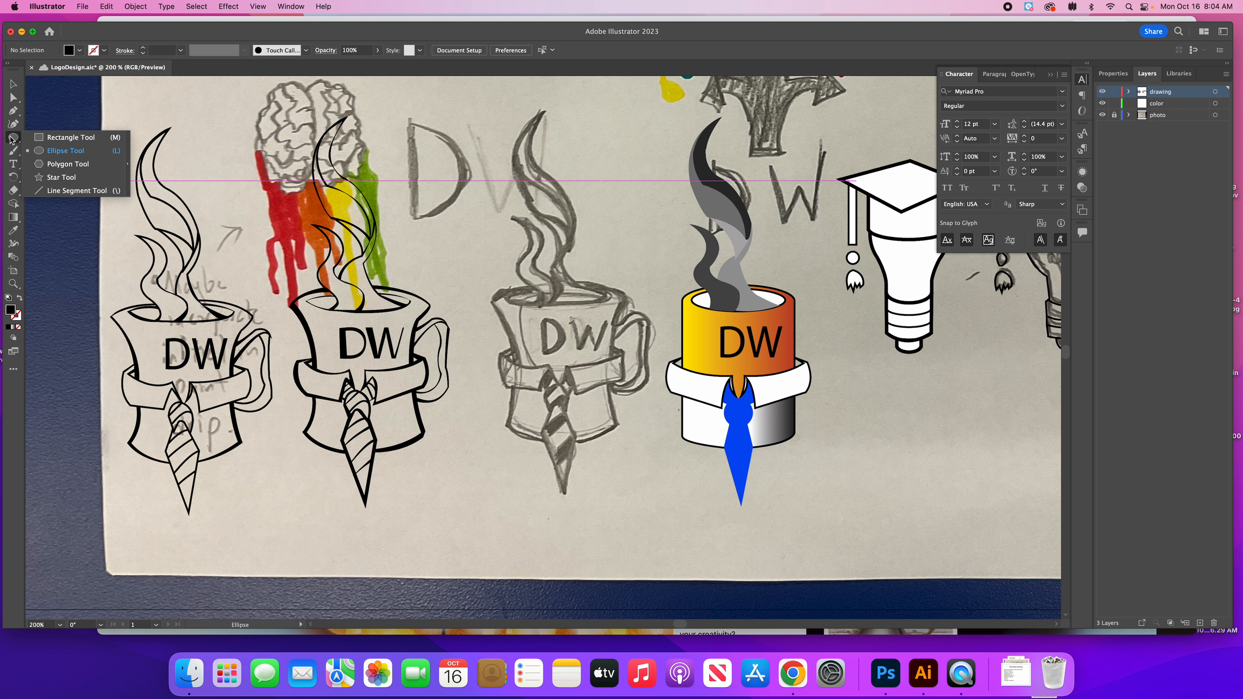
left_click(30, 137)
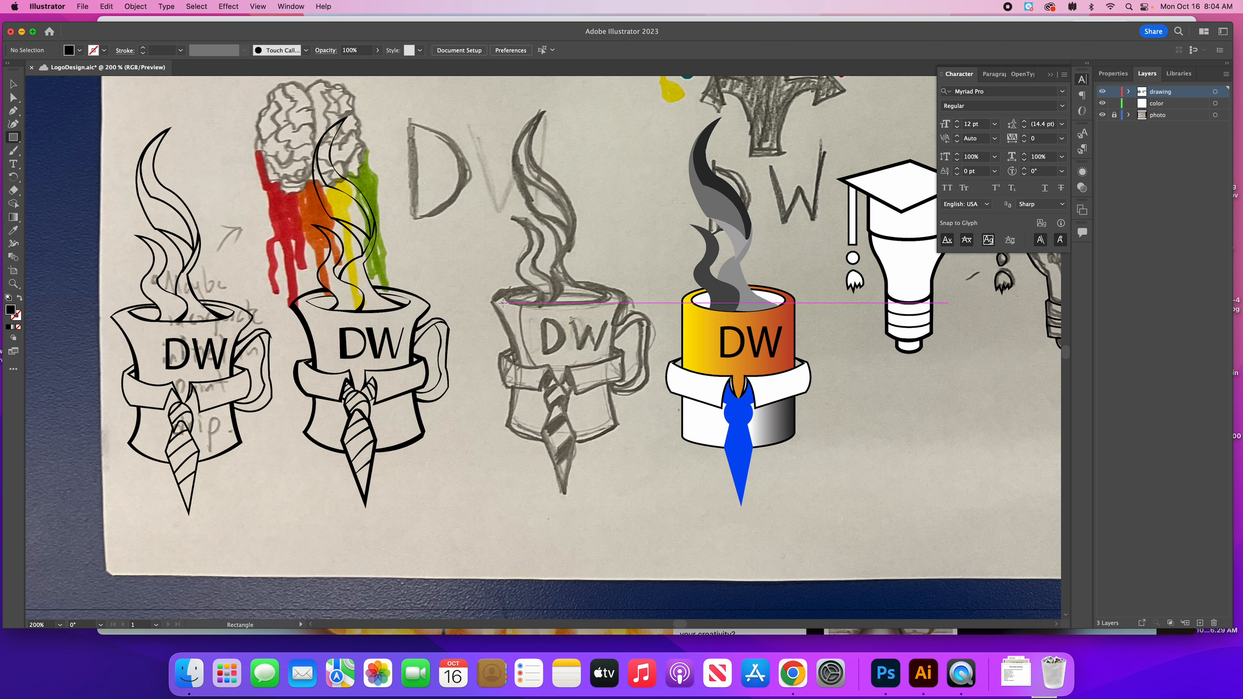
mouse_move(503, 296)
left_mouse_down()
mouse_move(623, 422)
mouse_move(615, 436)
left_mouse_up()
key("shift+x")
key("v")
left_click_drag(502, 366, 507, 366)
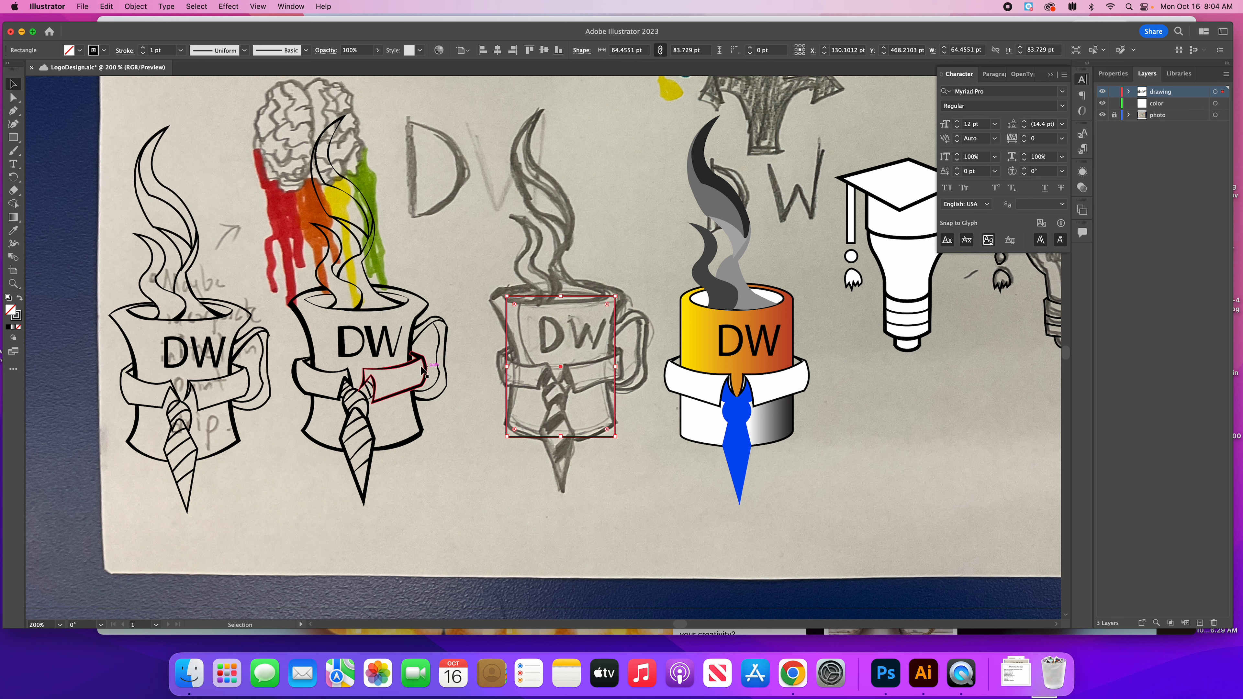
- Draw an ellipse about 66 by 17 pt over the rim of the sketched mug
left_click(14, 137)
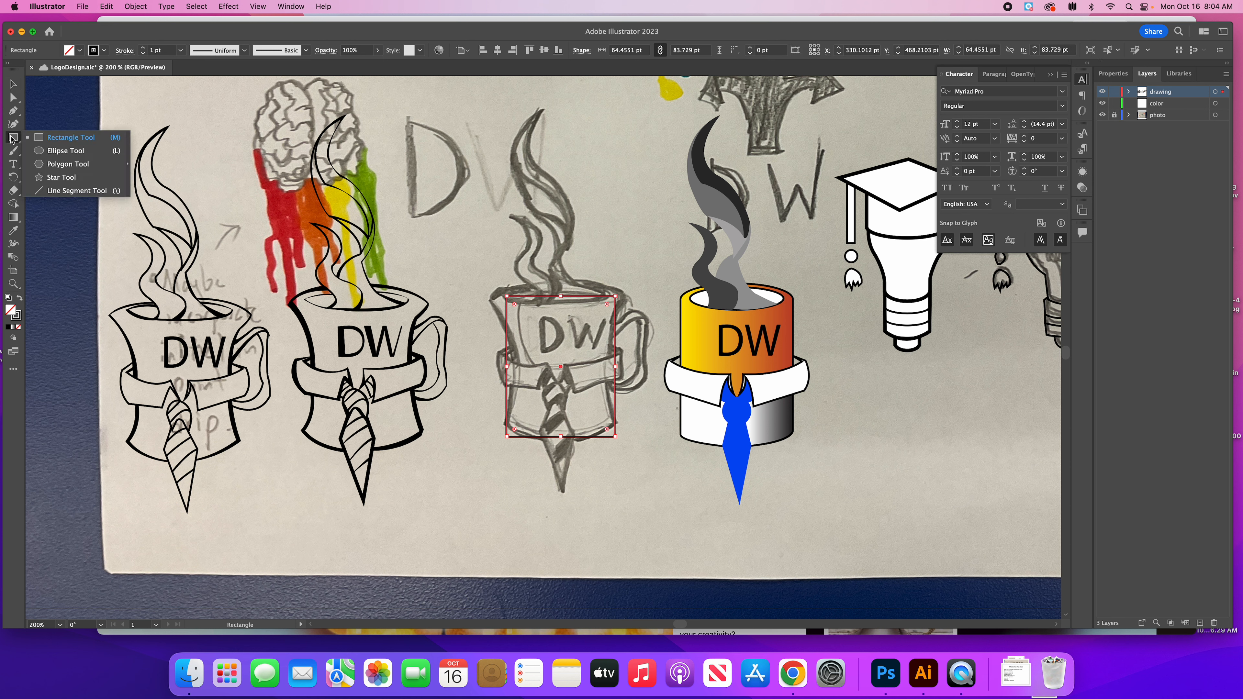
left_click(42, 151)
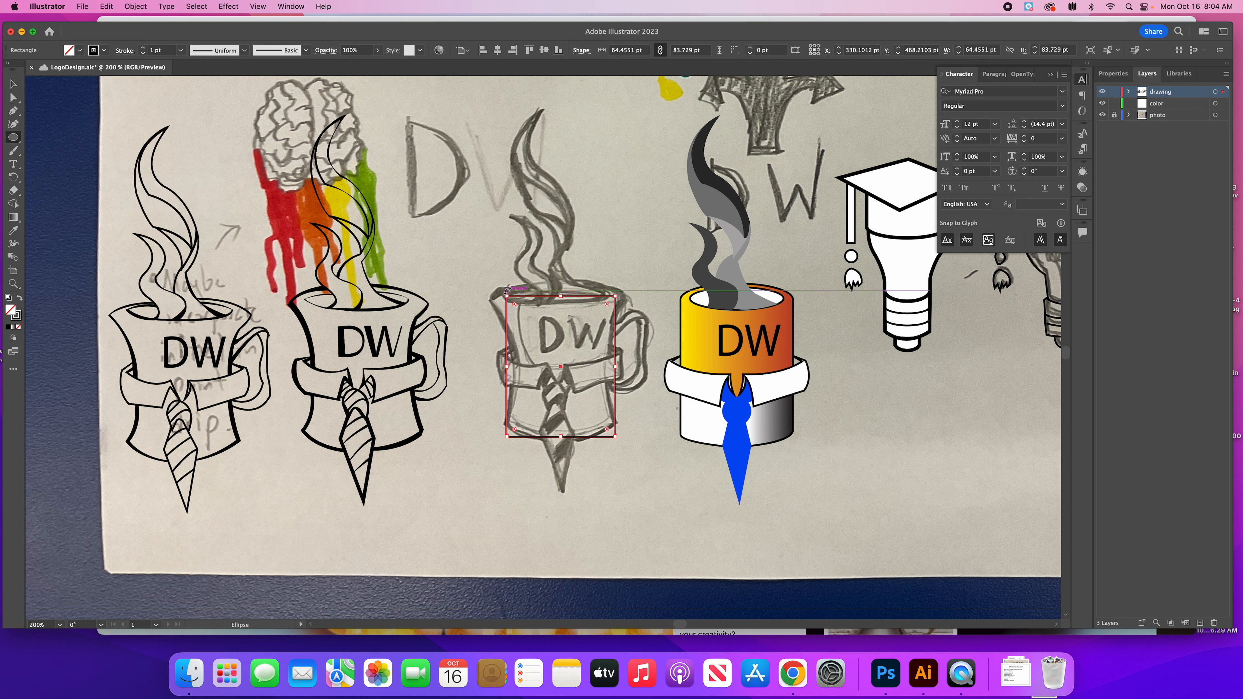
left_click_drag(503, 281, 616, 308)
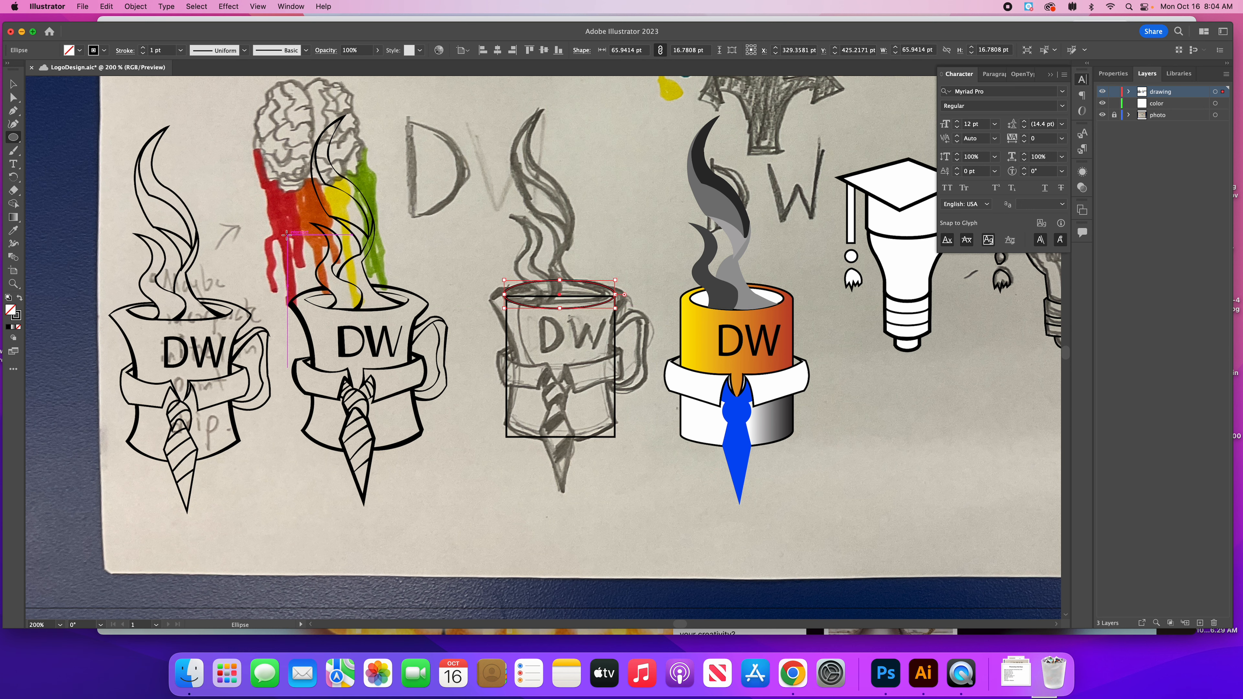
- Narrow the rim ellipse to about 64 pt so its sides align with the rectangle's edges
key("super+equal")
key("super+equal")
left_click_drag(389, 373, 371, 256)
left_click(13, 83)
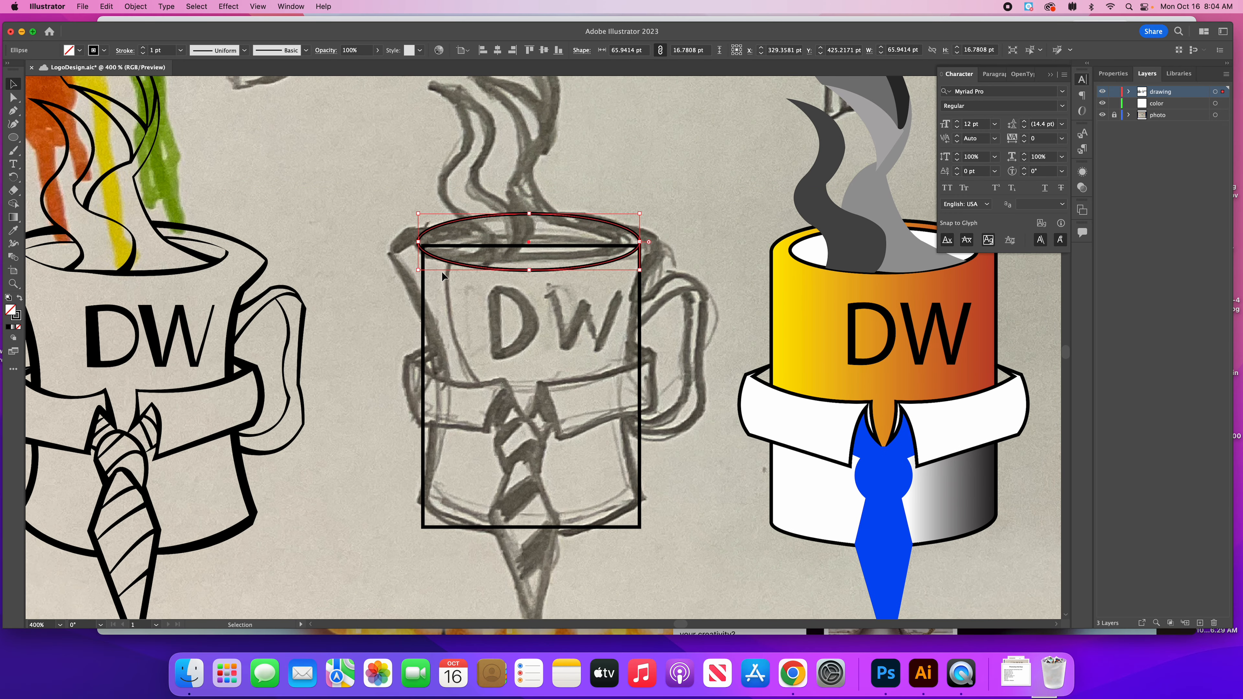
left_click_drag(418, 242, 425, 241)
left_click(374, 256)
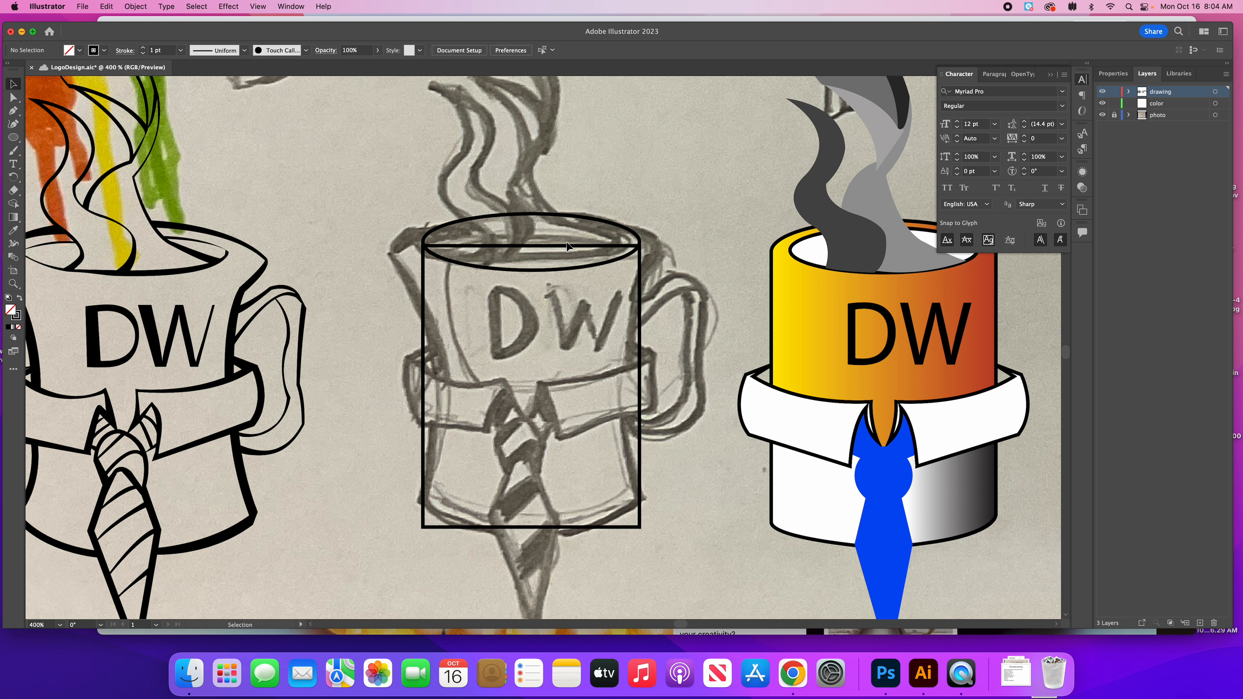
left_click(577, 224)
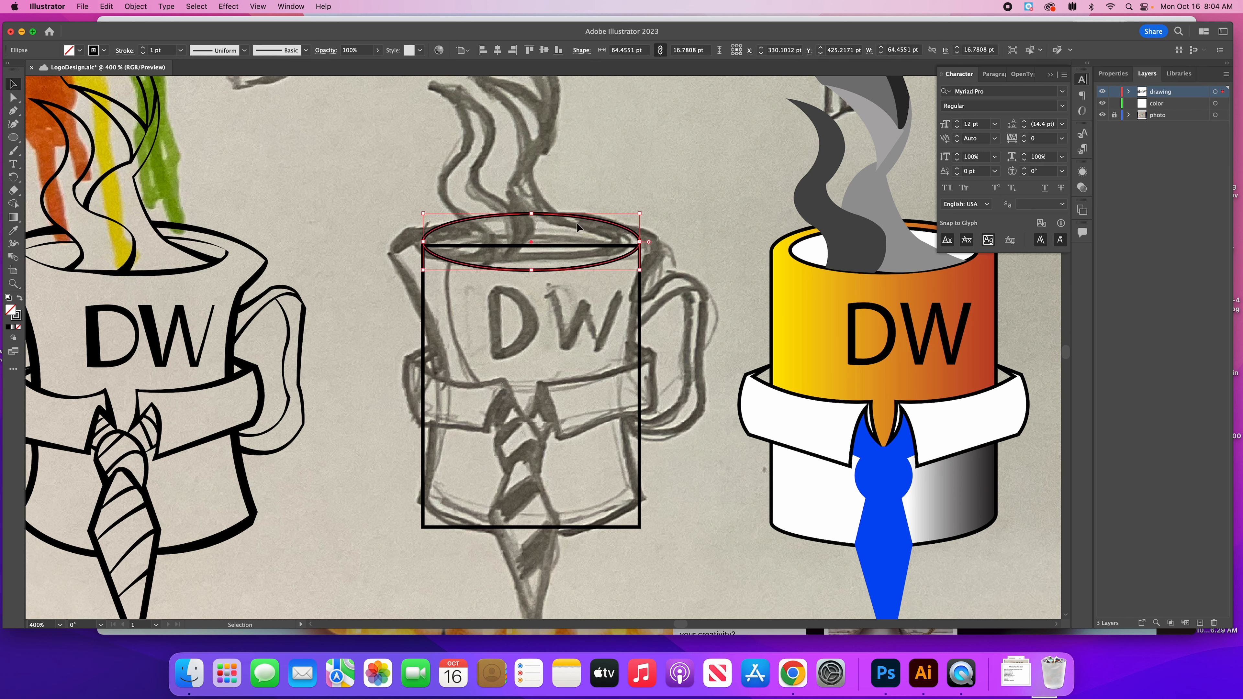
- Duplicate the rim ellipse and place the copy over the lower edge of the rectangle, aligned with its sides
left_click(675, 241)
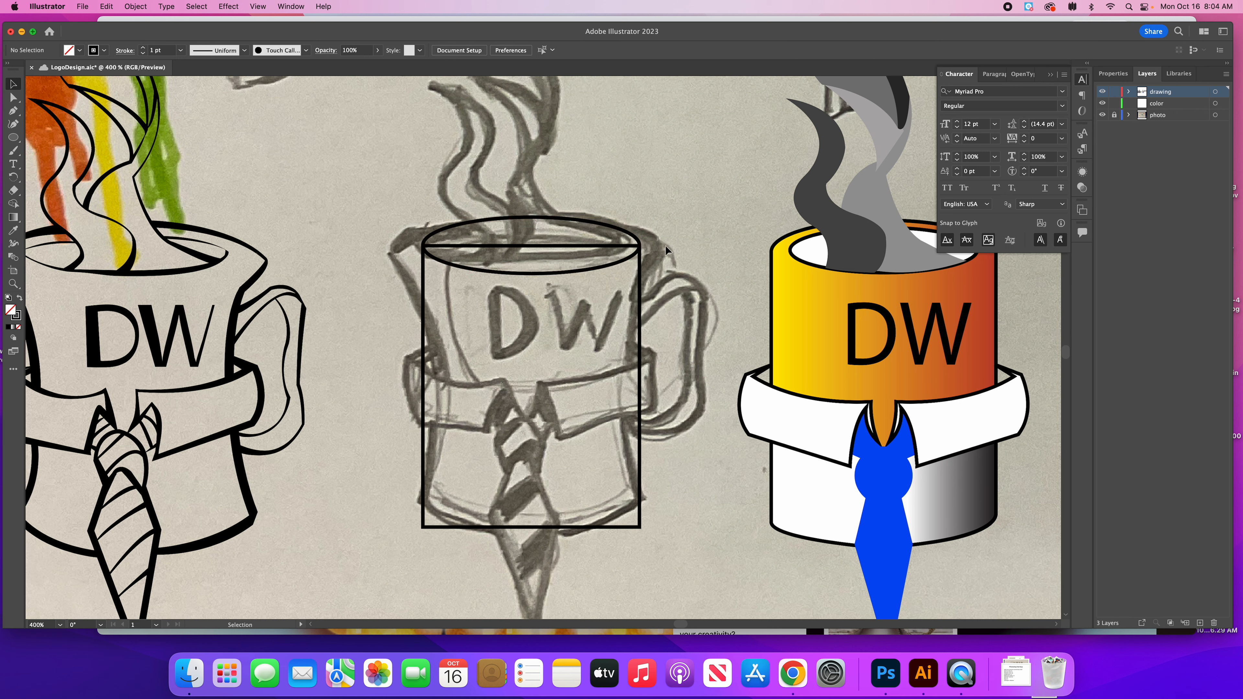
left_click(531, 273)
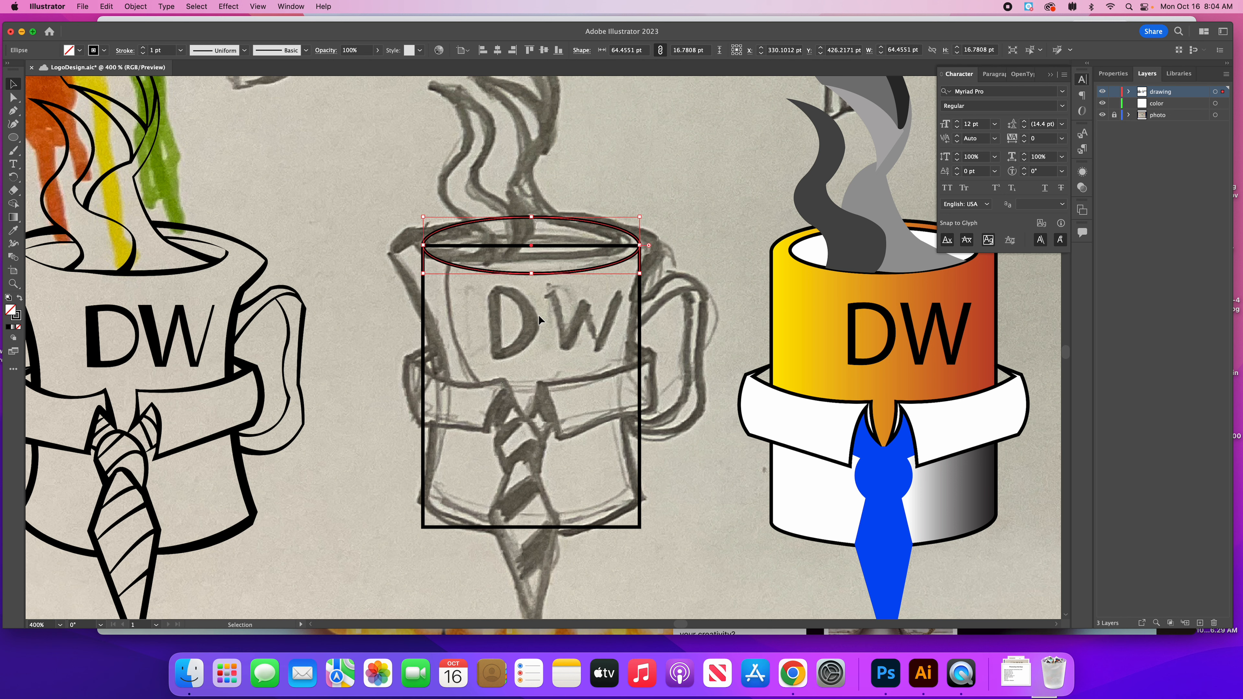
key("a")
key("v")
key("a")
key("super+v")
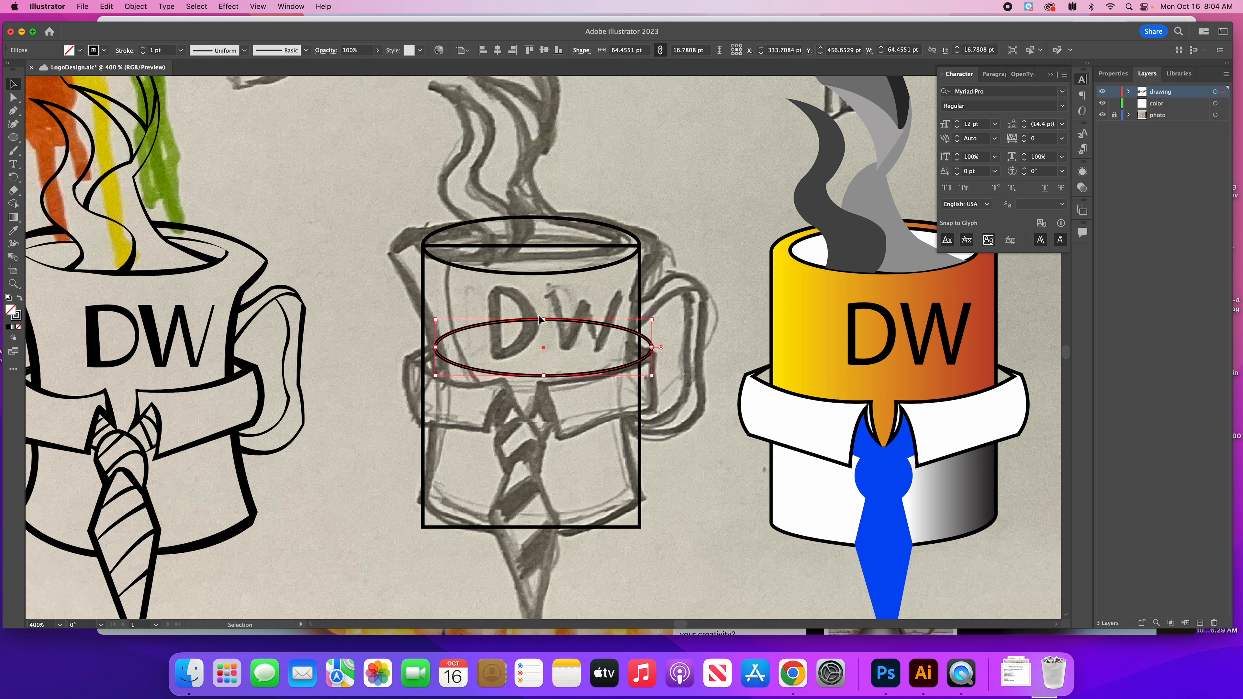
left_click_drag(527, 331, 518, 505)
left_click(379, 475)
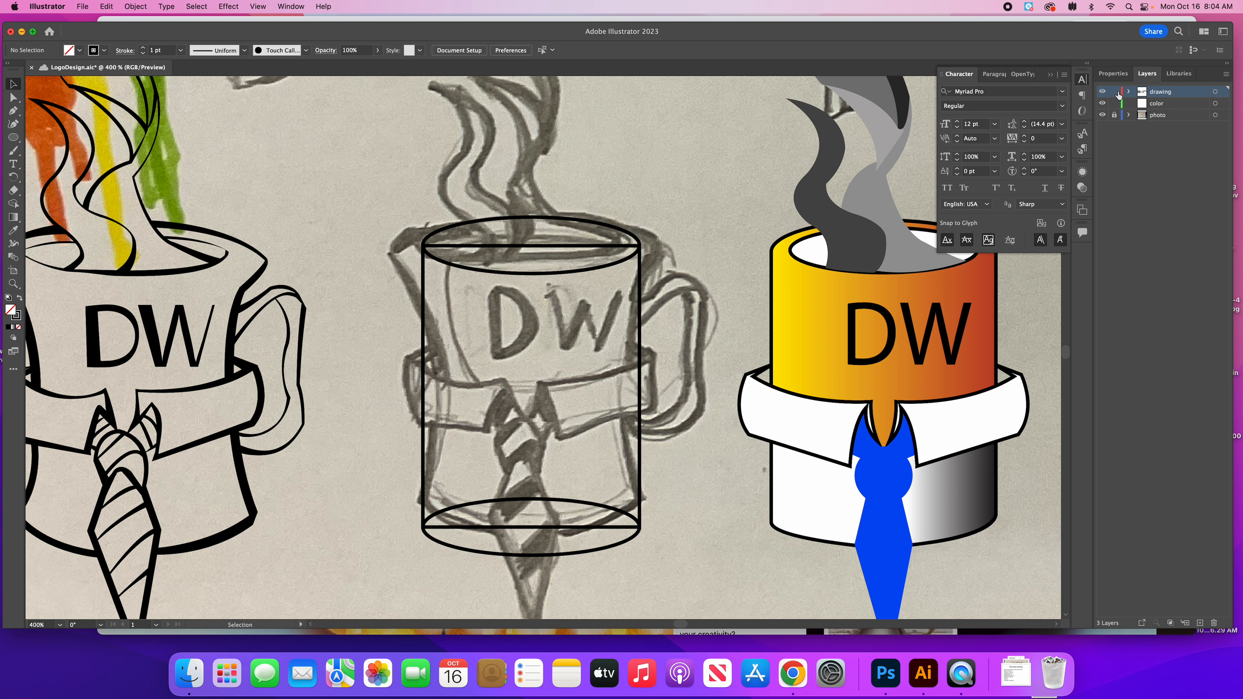
- Hide the photo layer and unite the rectangle and both ellipses into one mug body with Pathfinder
left_click(1101, 114)
left_click_drag(367, 203, 605, 598)
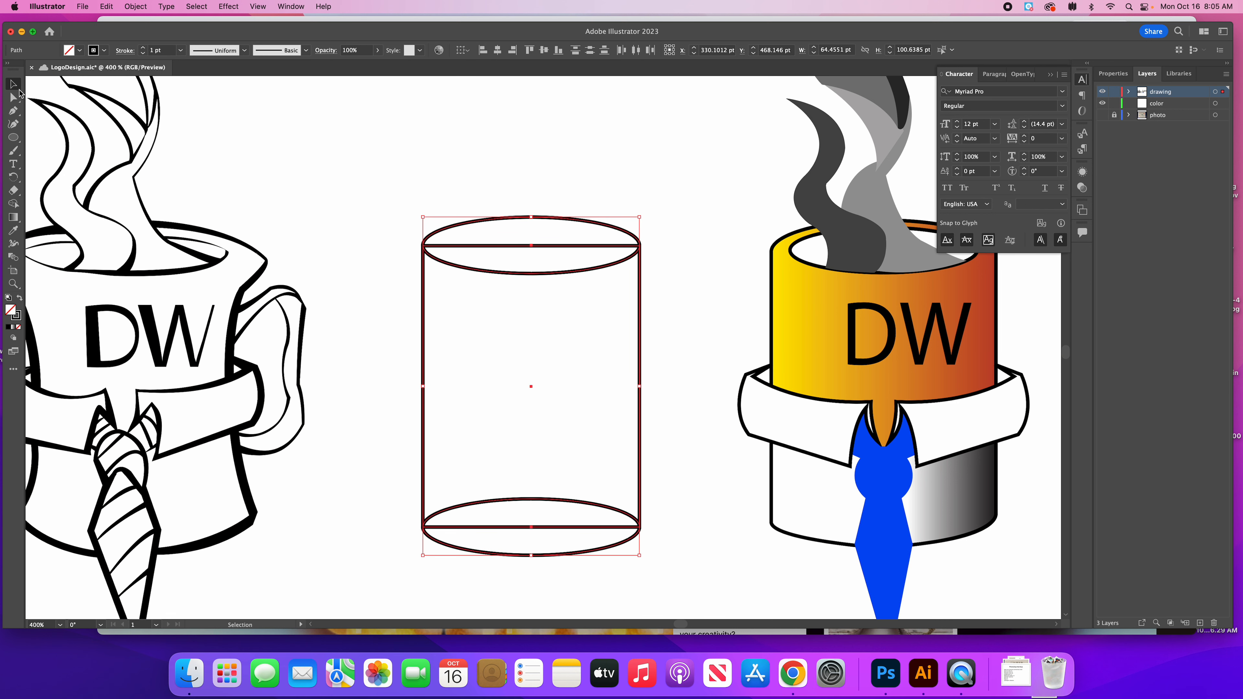
left_click(286, 5)
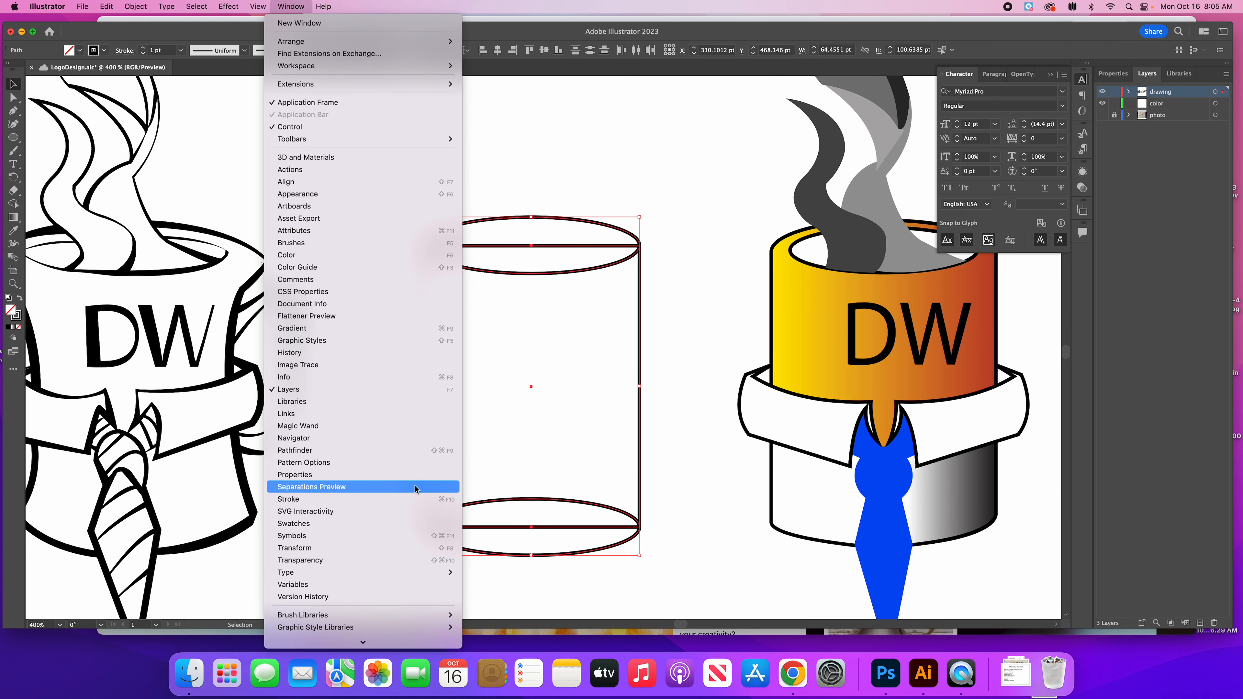
left_click(412, 449)
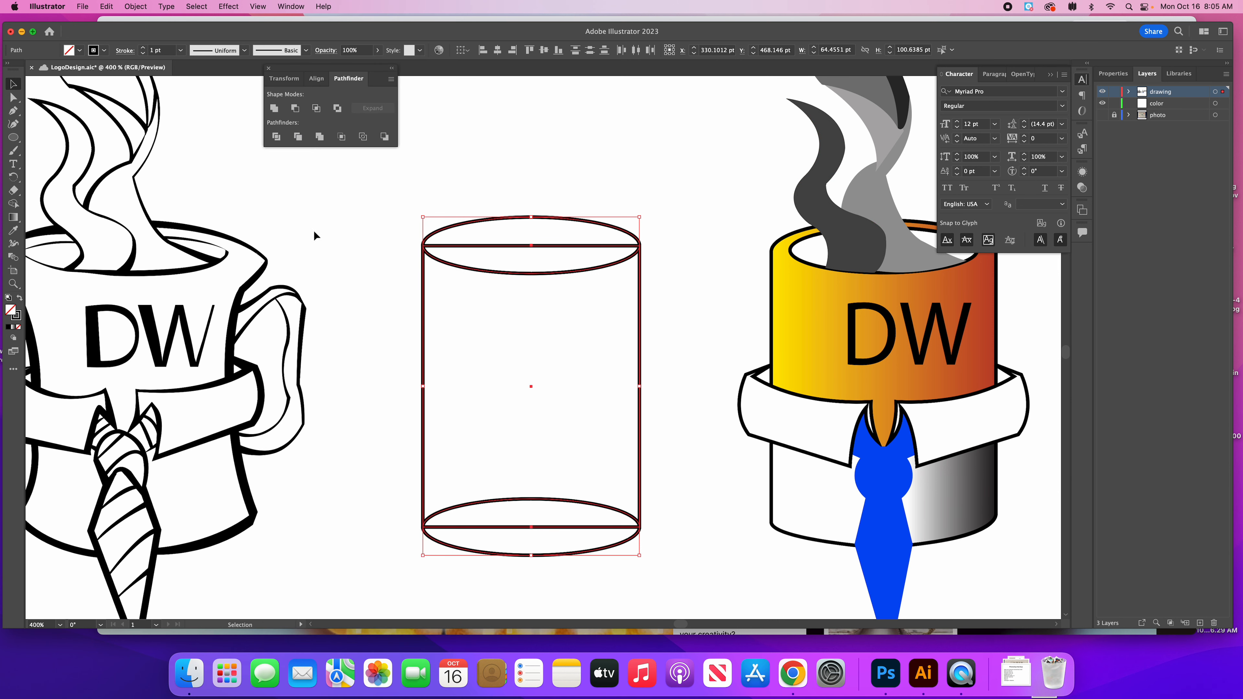
left_click_drag(373, 69, 1165, 279)
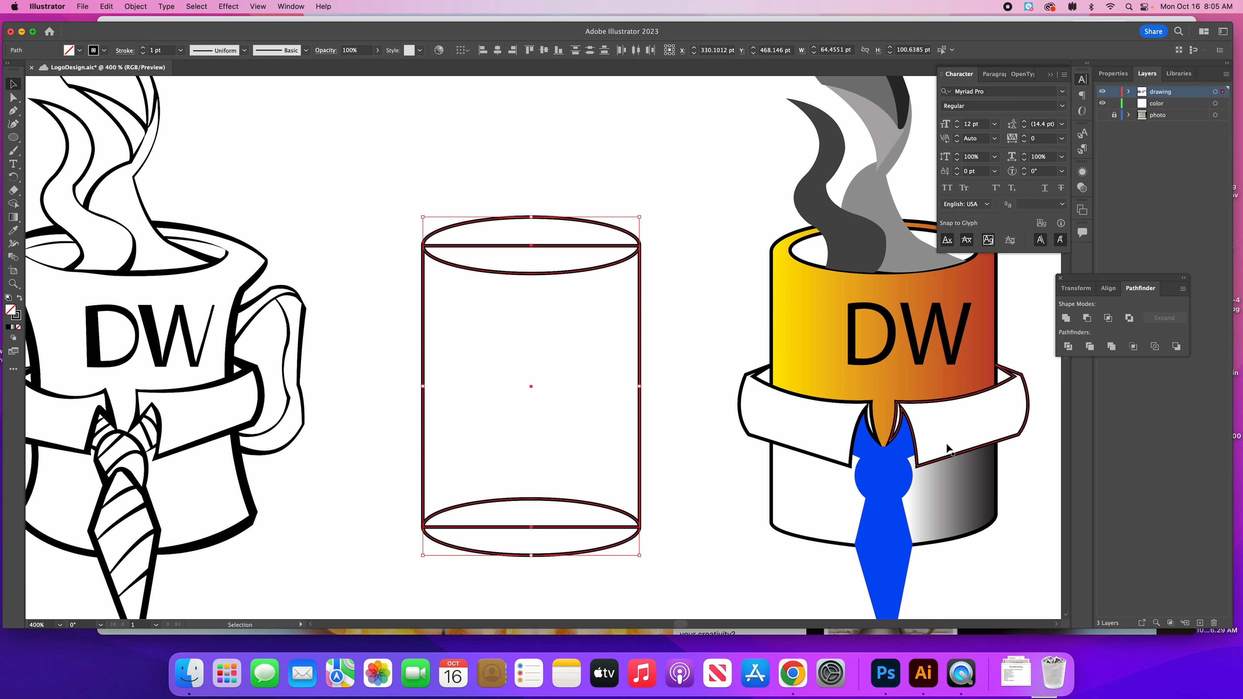
left_click(1065, 318)
left_click(593, 290)
- Widen the united mug body slightly and draw an inner-rim ellipse about 59 by 7 pt just inside its upper end
left_click(531, 216)
mouse_move(530, 216)
left_mouse_down()
mouse_move(529, 239)
mouse_move(531, 215)
left_mouse_up()
scroll(580, 453, "up", 1)
scroll(579, 454, "left", 1)
left_click_drag(656, 398, 663, 399)
scroll(560, 508, "up", 1)
scroll(560, 508, "left", 1)
left_click_drag(568, 582, 569, 582)
left_click(380, 505)
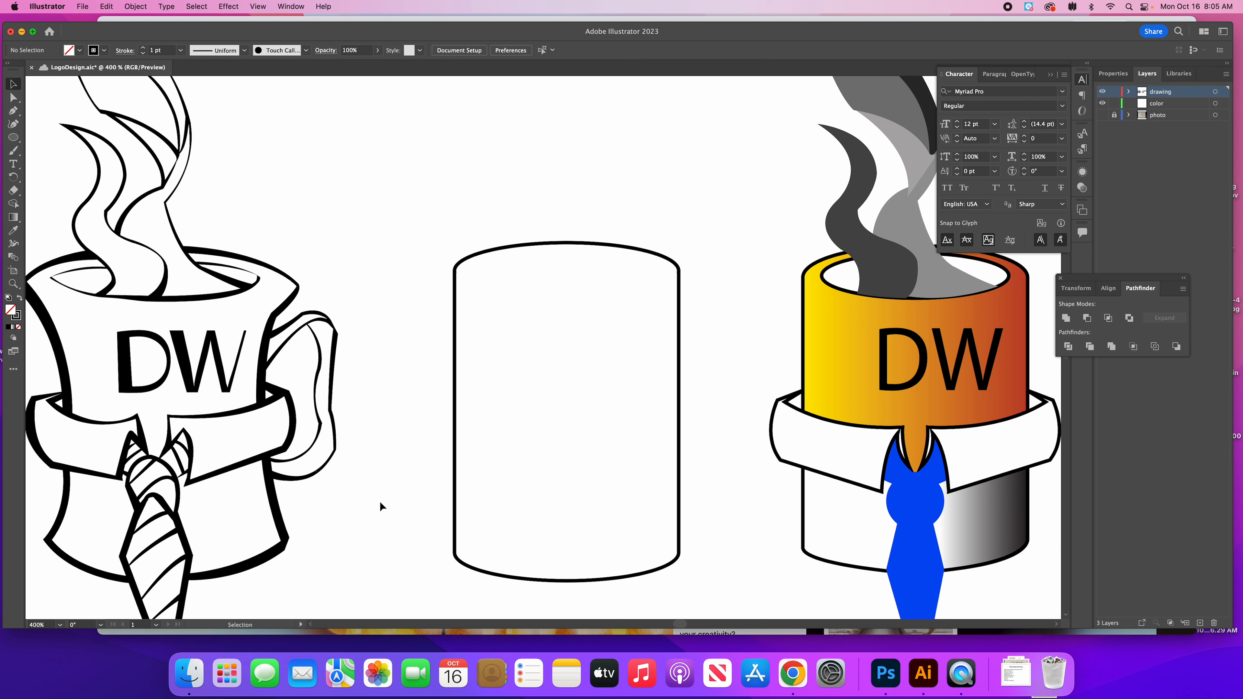
left_click(10, 139)
left_click_drag(467, 265, 666, 292)
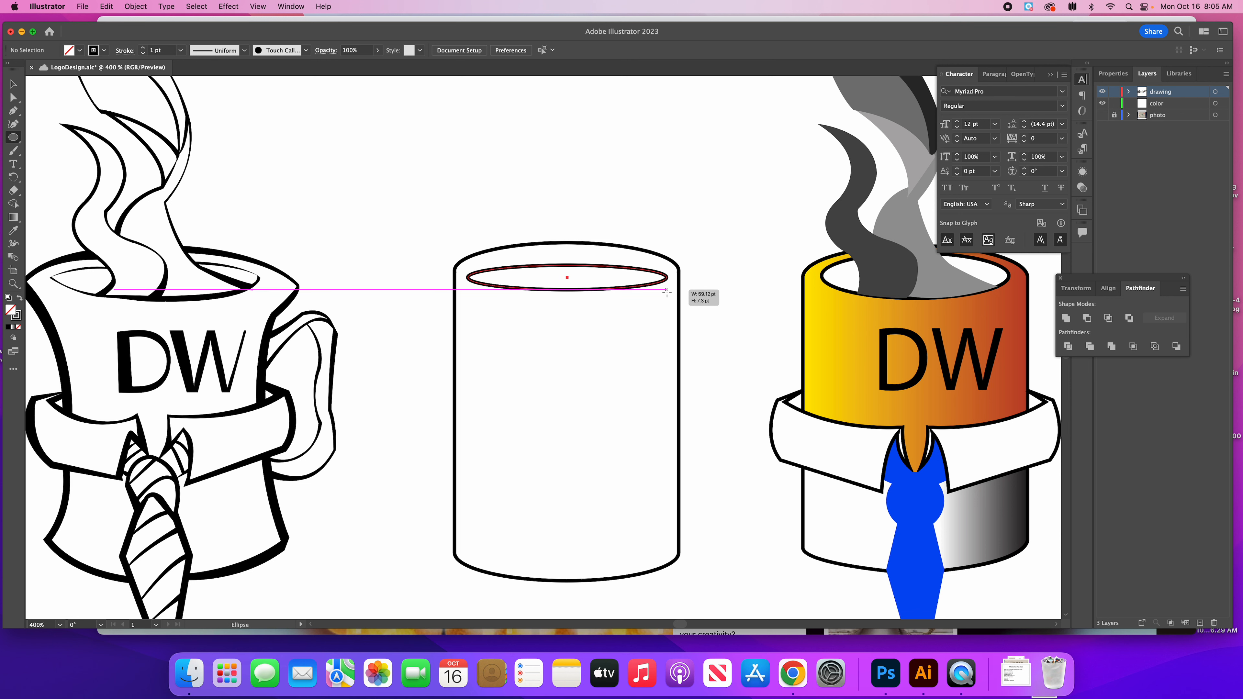
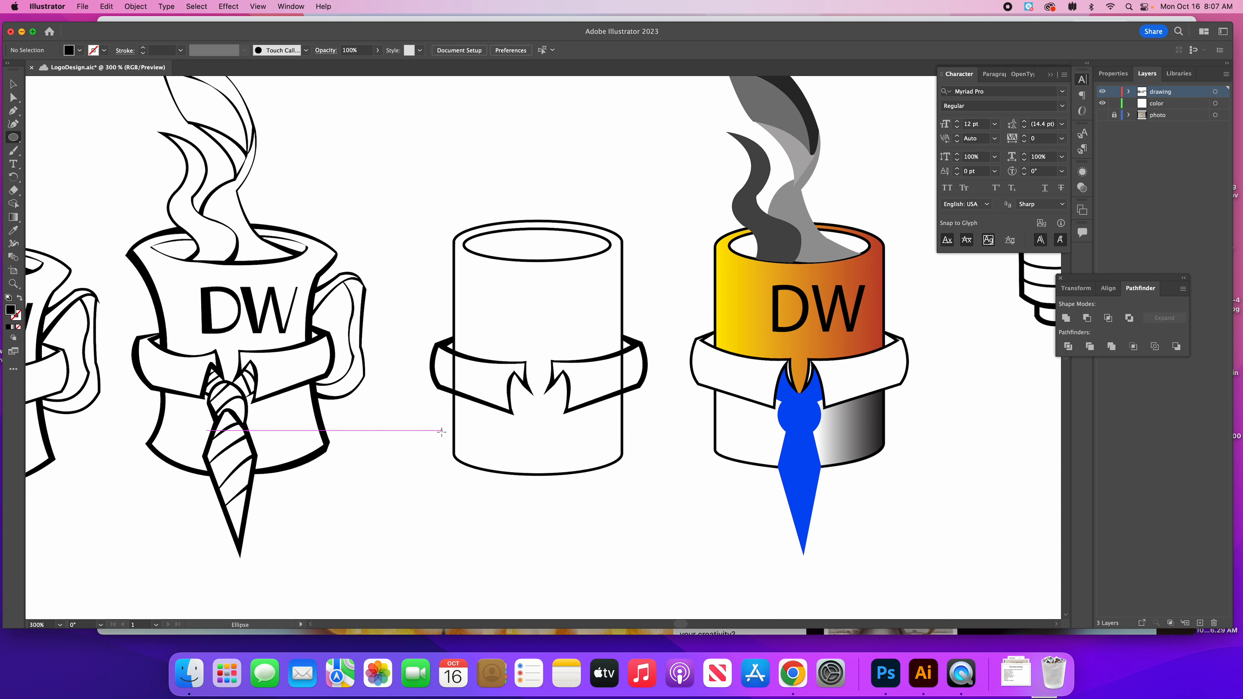
- Draw a filled black circle about 15 pt wide beside the basic-shape mug and pen a kite shape tapering from it to a point below
left_click_drag(383, 443, 421, 481)
left_click(16, 106)
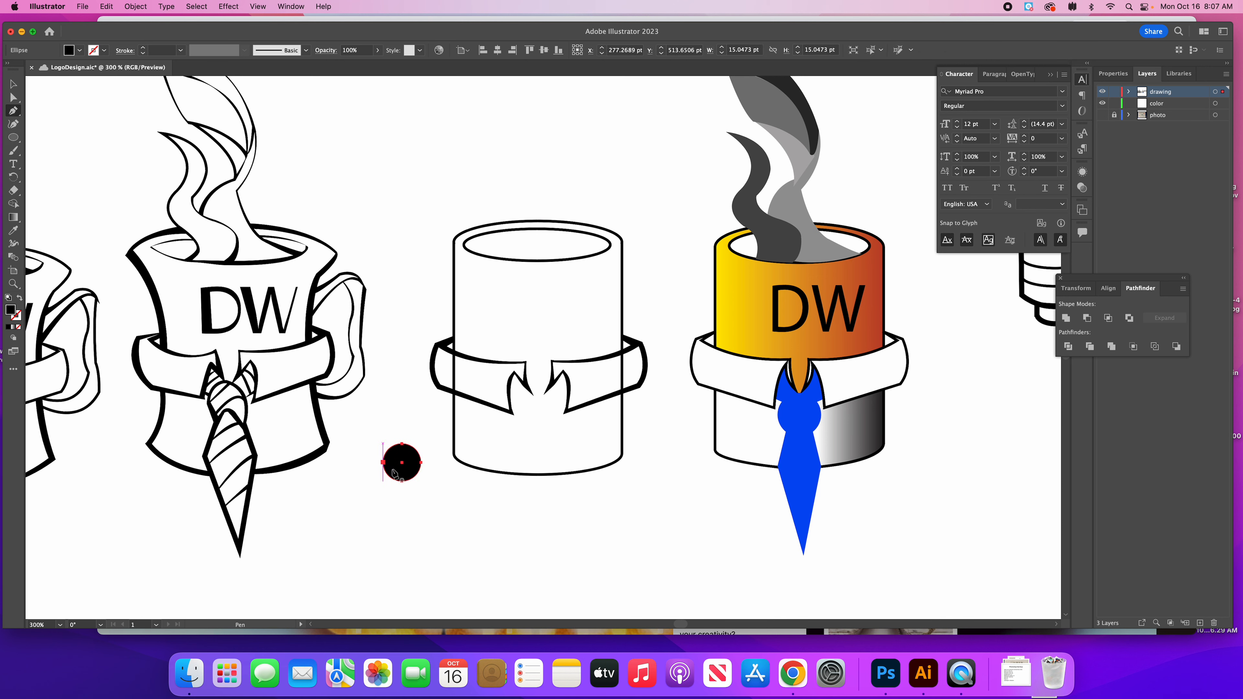
left_click(401, 591)
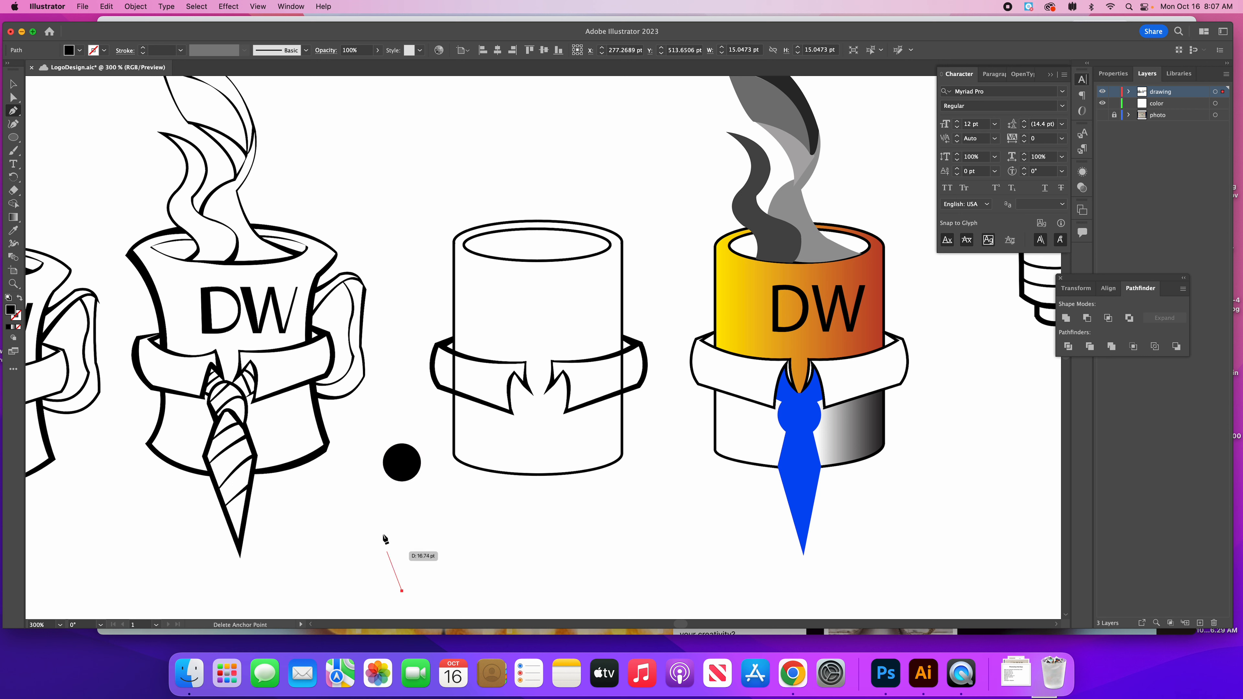
left_click(383, 467)
left_click(399, 452)
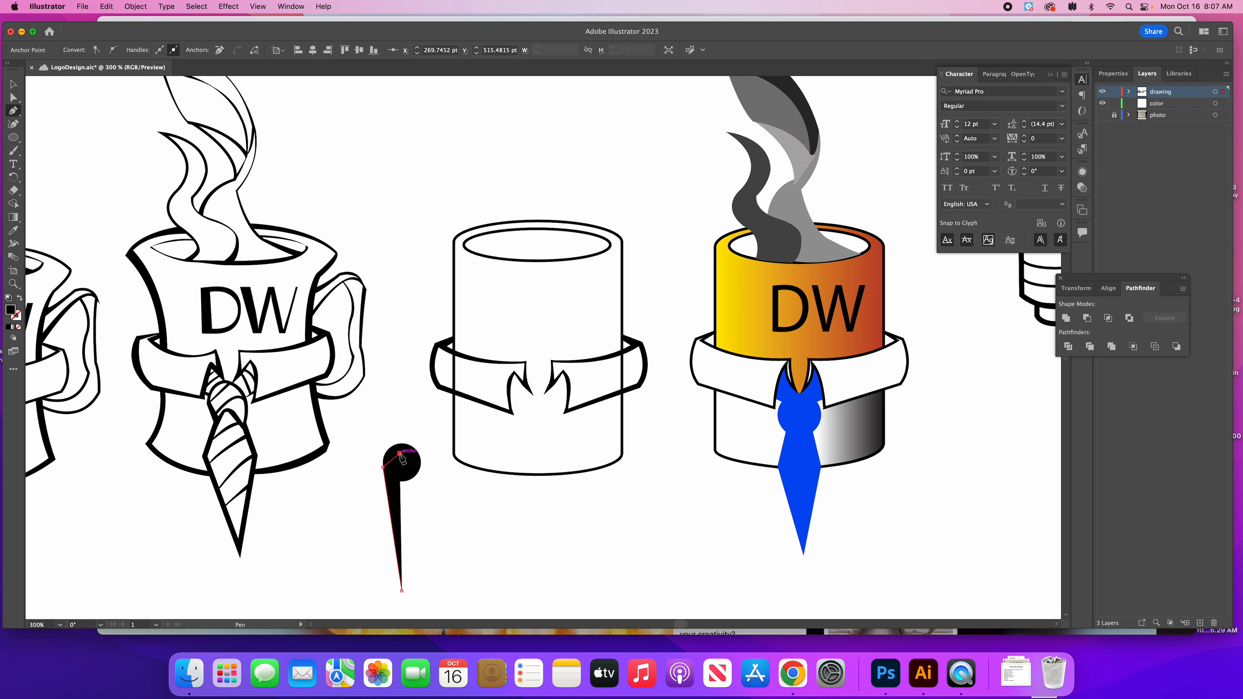
left_click(421, 467)
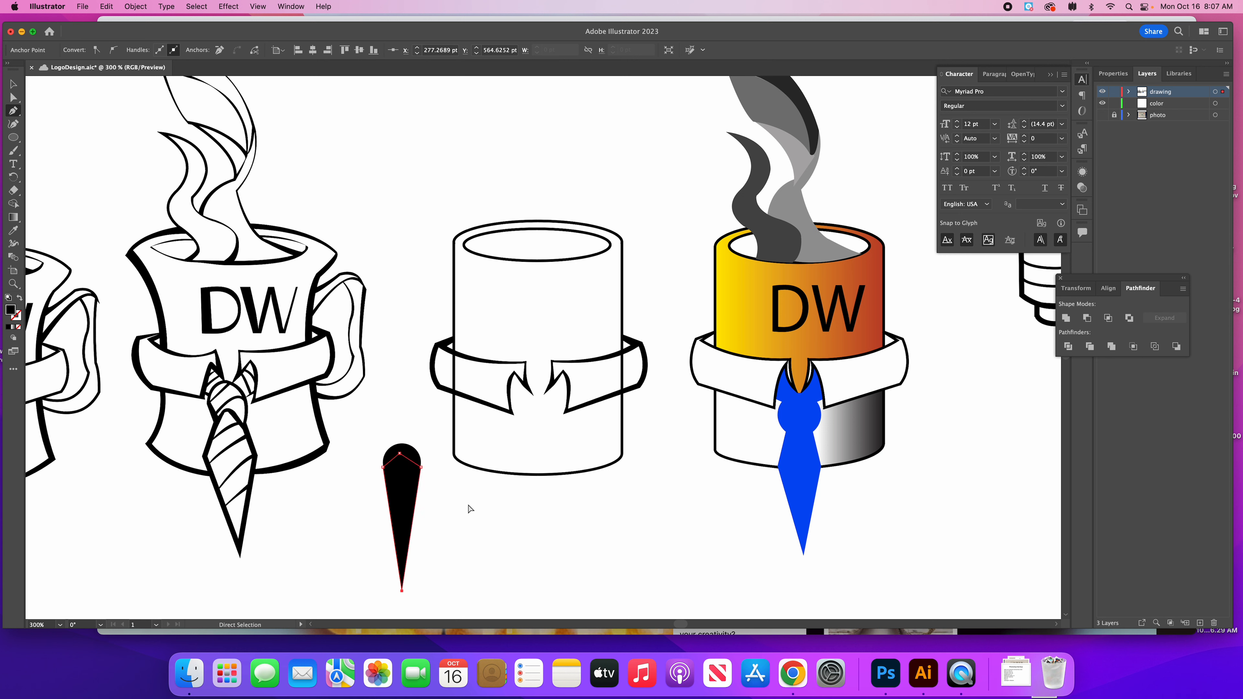
key("super+z")
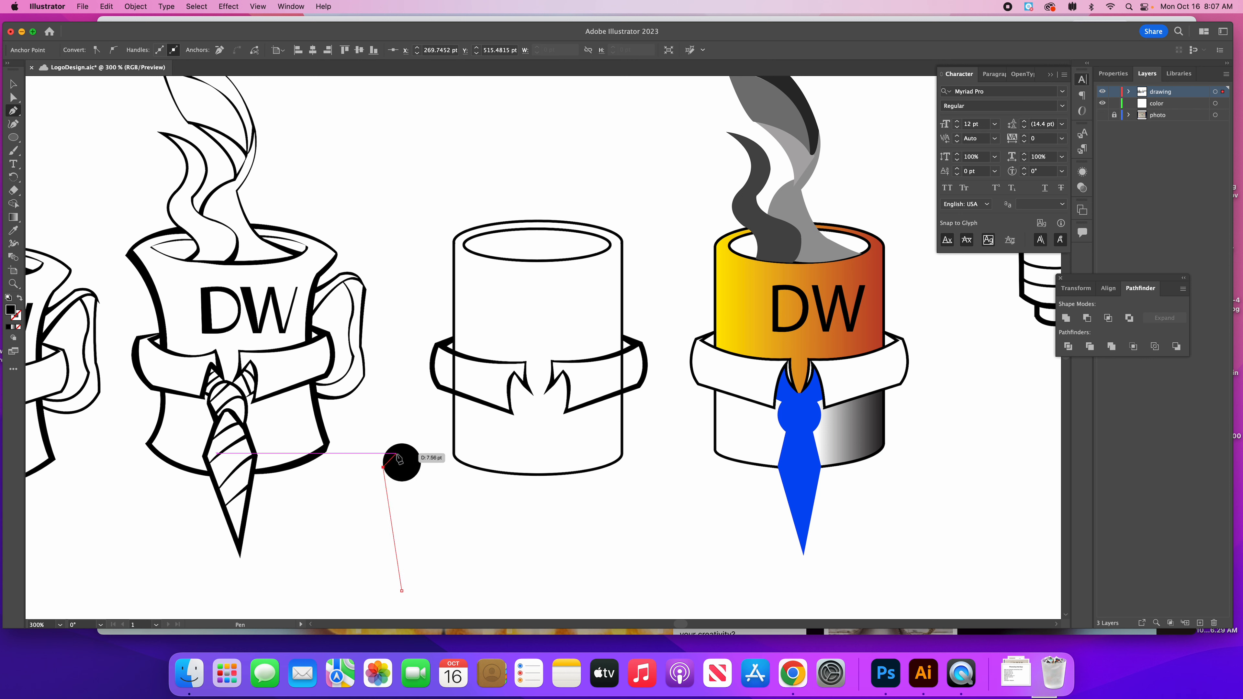
left_click(402, 454)
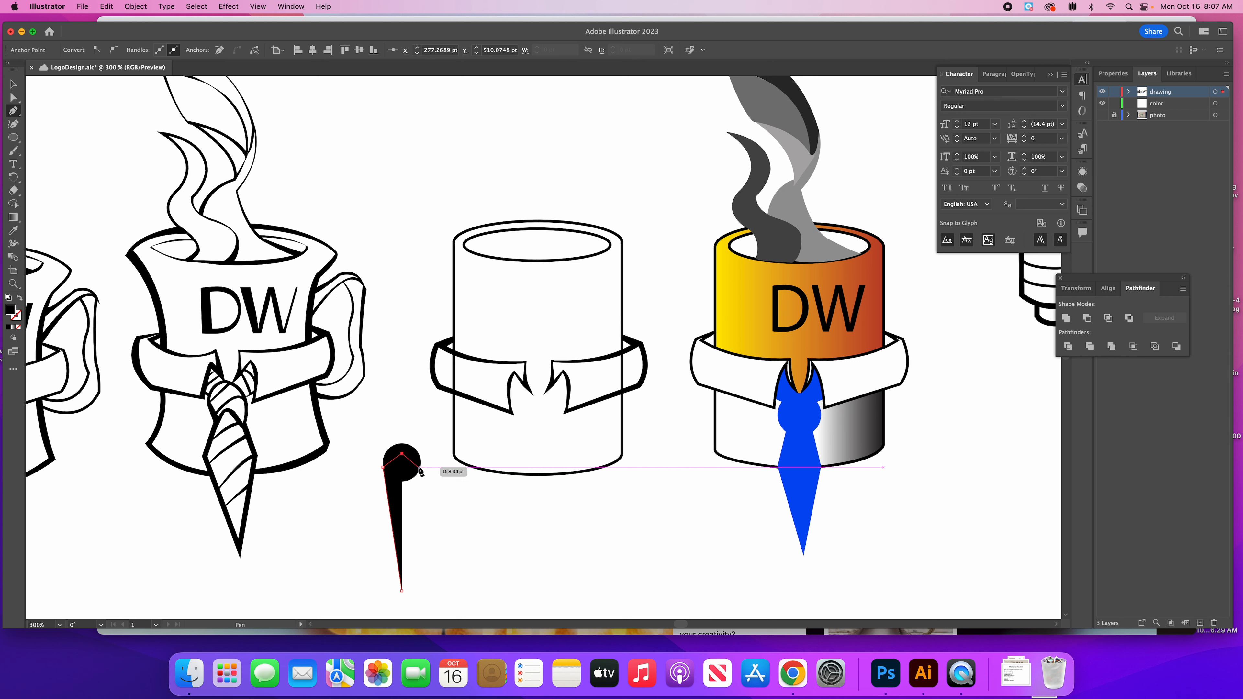
left_click(421, 467)
left_click(401, 591)
- Unite the black circle and kite shape into one tie and center it beneath the collar points of the basic-shape mug
left_click(12, 87)
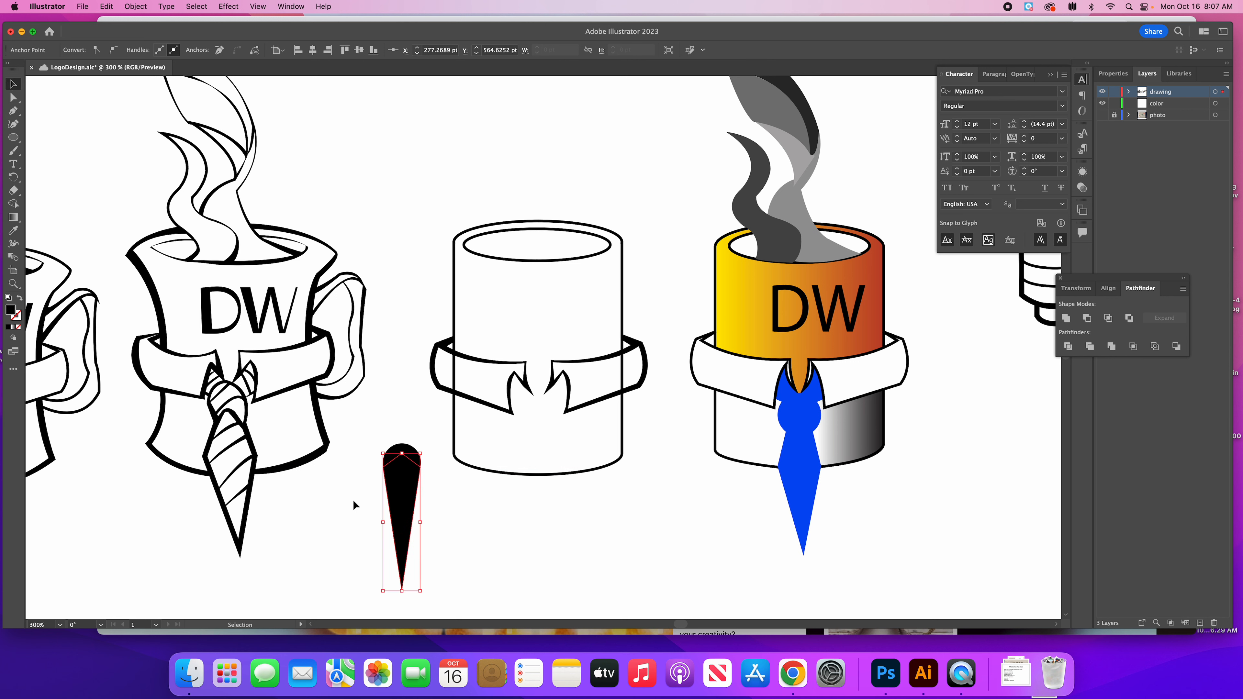
left_click_drag(404, 517, 469, 517)
key("super+z")
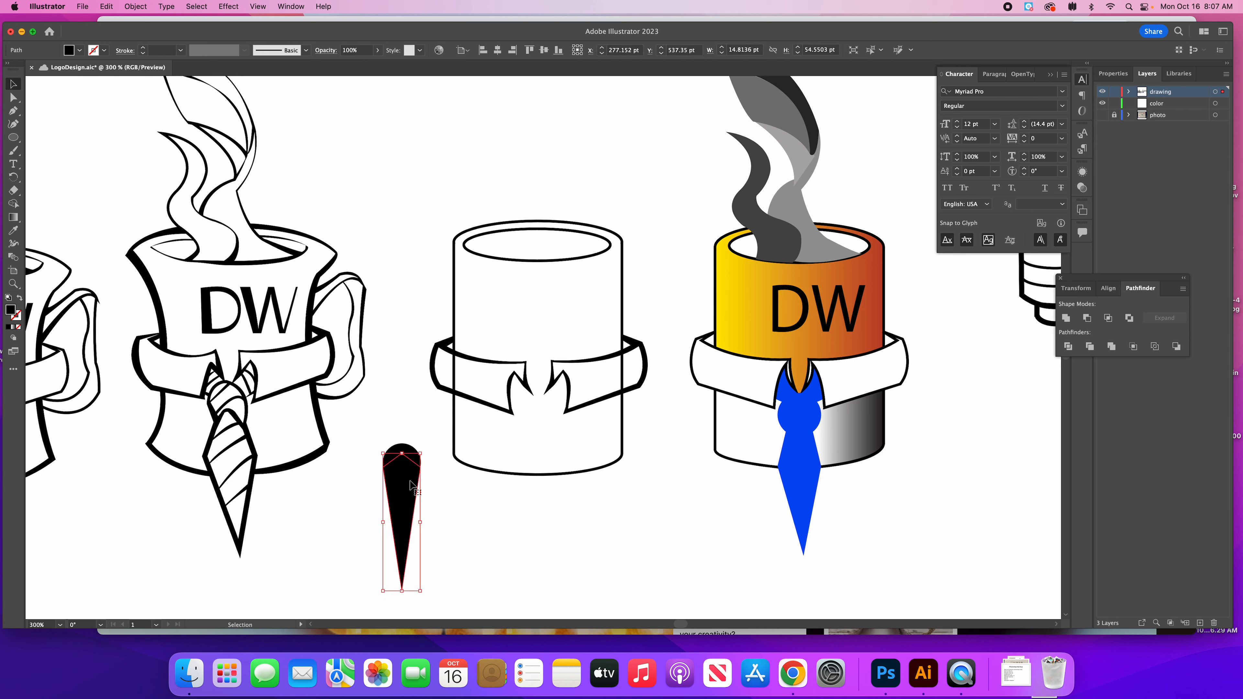
left_click(391, 448, "shift")
left_click(1070, 318)
left_click_drag(398, 484, 540, 452)
left_click(487, 479)
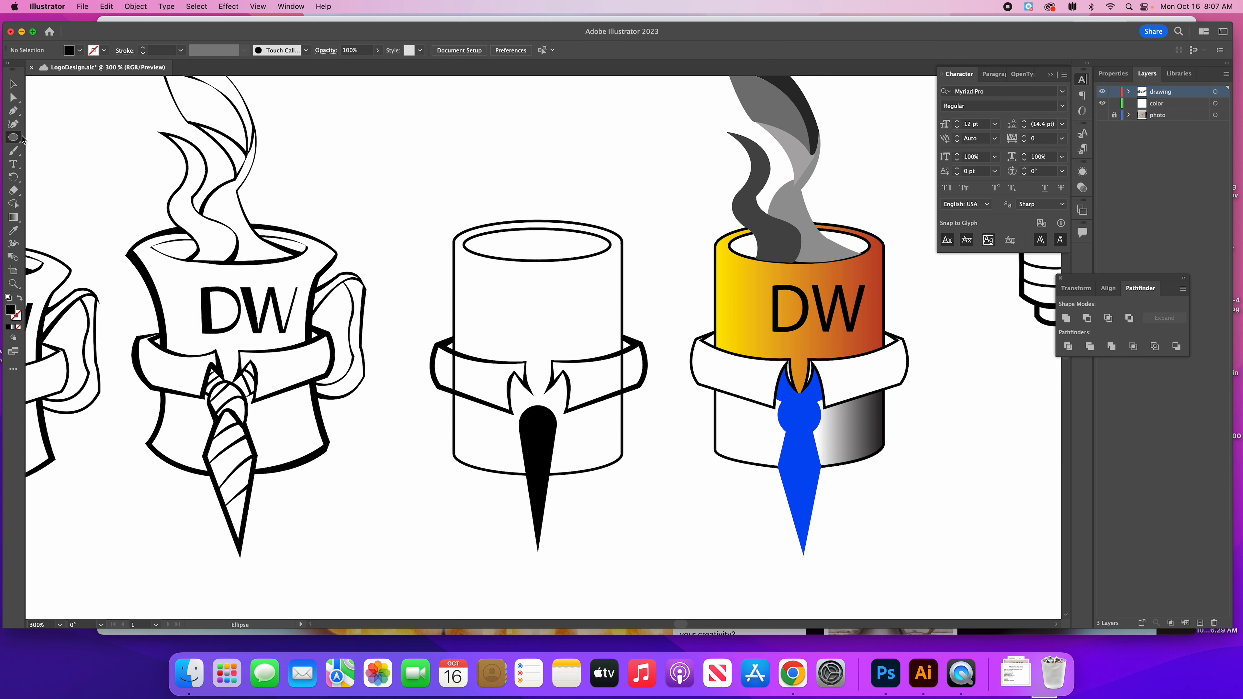
- Draw a filled black circle about 35 pt wide and position it above the basic-shape mug's rim, toward the colored mug
left_click_drag(383, 153, 462, 230)
left_click(19, 87)
left_click(308, 153)
left_click_drag(405, 187, 718, 198)
left_click_drag(735, 240, 592, 171)
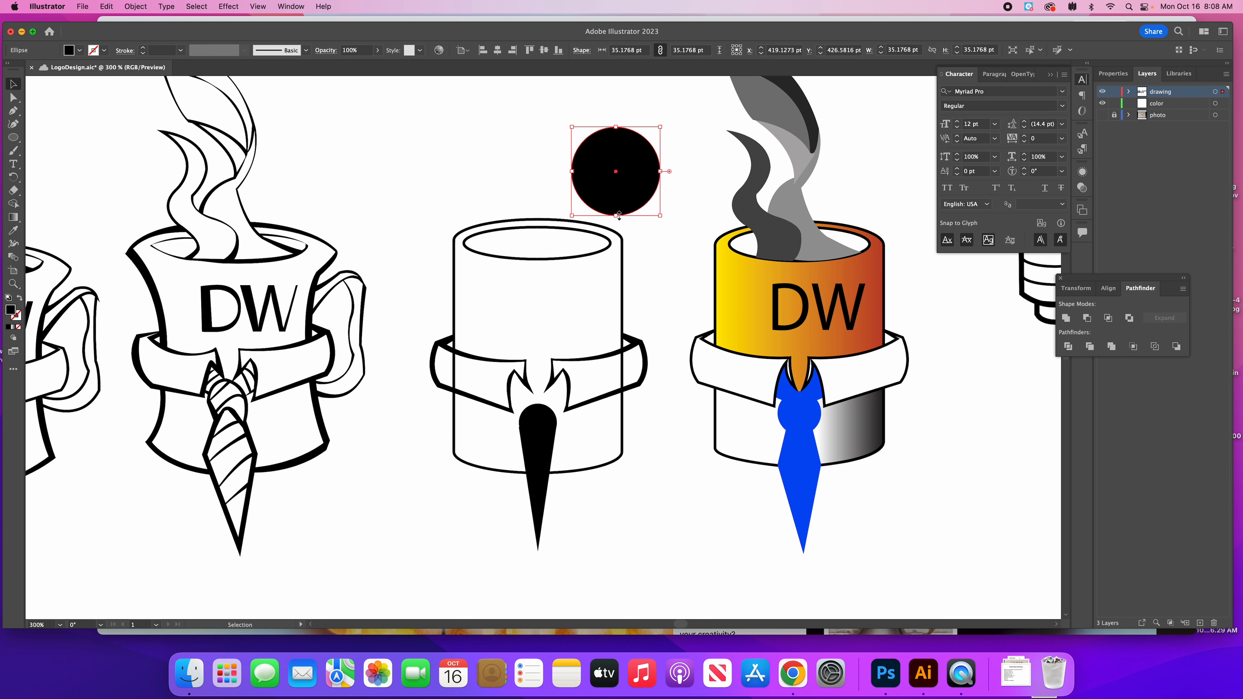
- Duplicate the large black circle and overlap the copy on the original, offset slightly down and to the left
key("a")
key("super+c")
key("super+v")
scroll(564, 262, "right", 1)
left_click_drag(553, 334, 601, 170)
- Subtract the front circle from the one behind it with Minus Front to leave a crescent
left_click_drag(534, 125, 640, 189)
left_click_drag(547, 129, 616, 192)
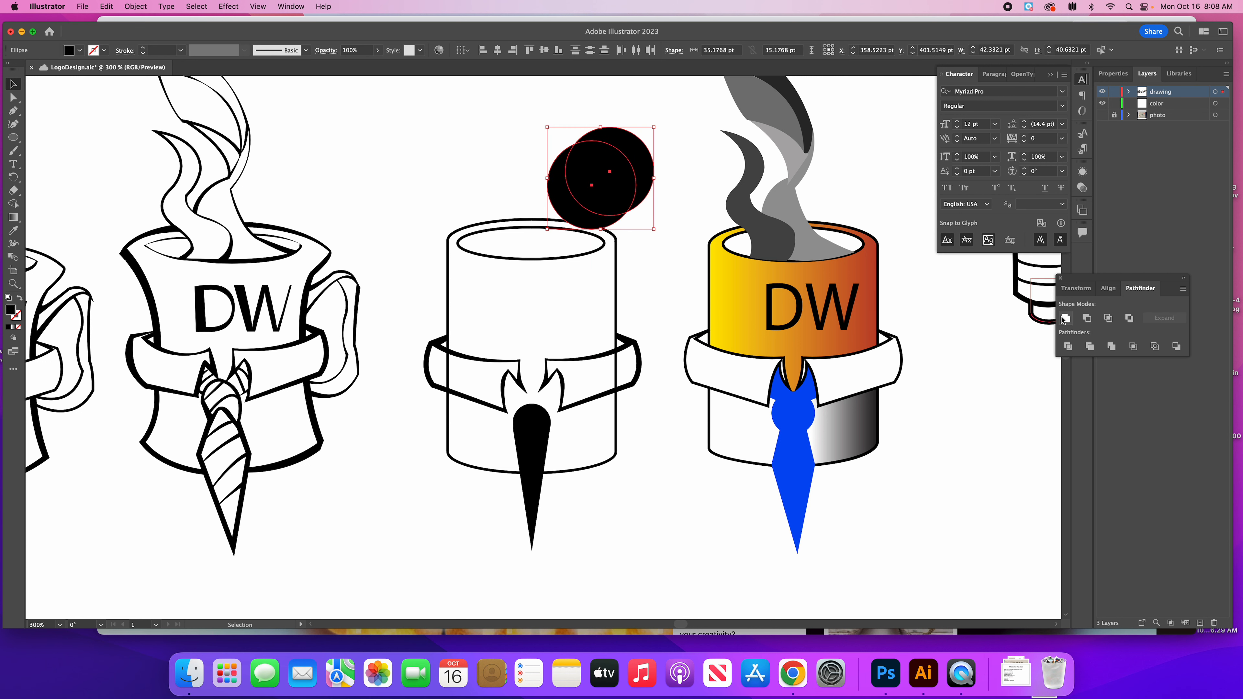
left_click(1086, 320)
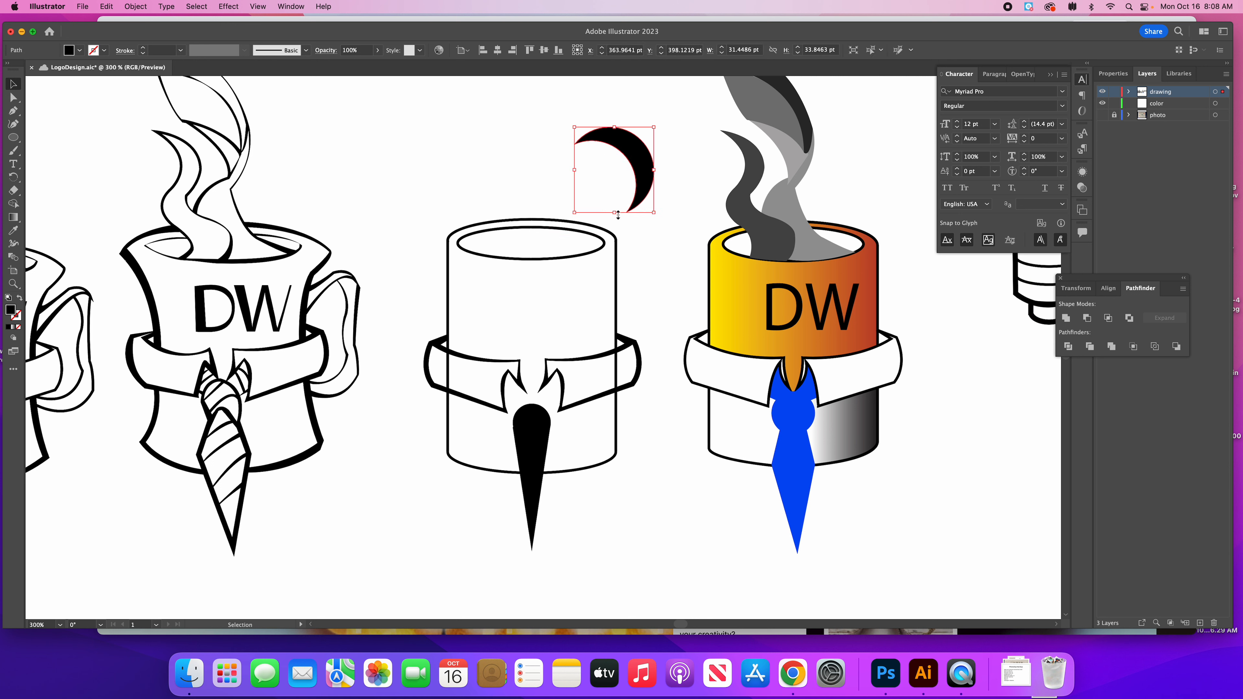
key("super+z")
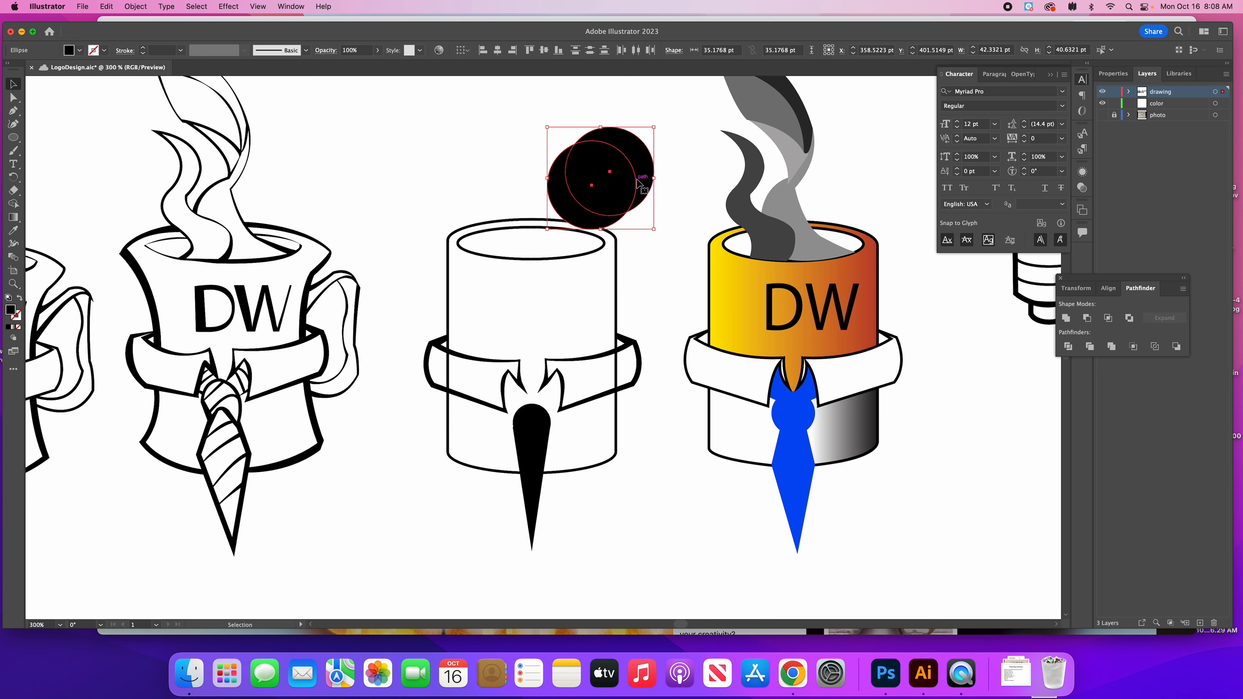
left_click(1086, 319)
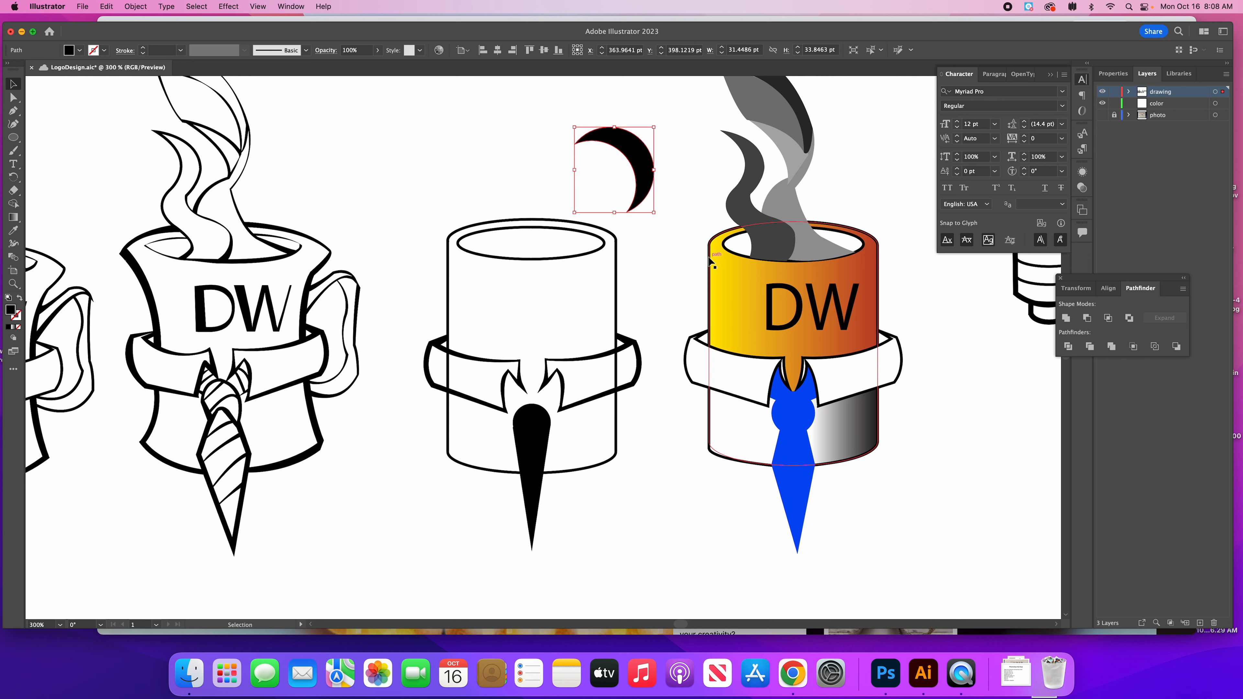
- Move the crescent onto the mug's rim and rotate it so its lower tip sits inside the opening
left_click_drag(632, 161, 541, 206)
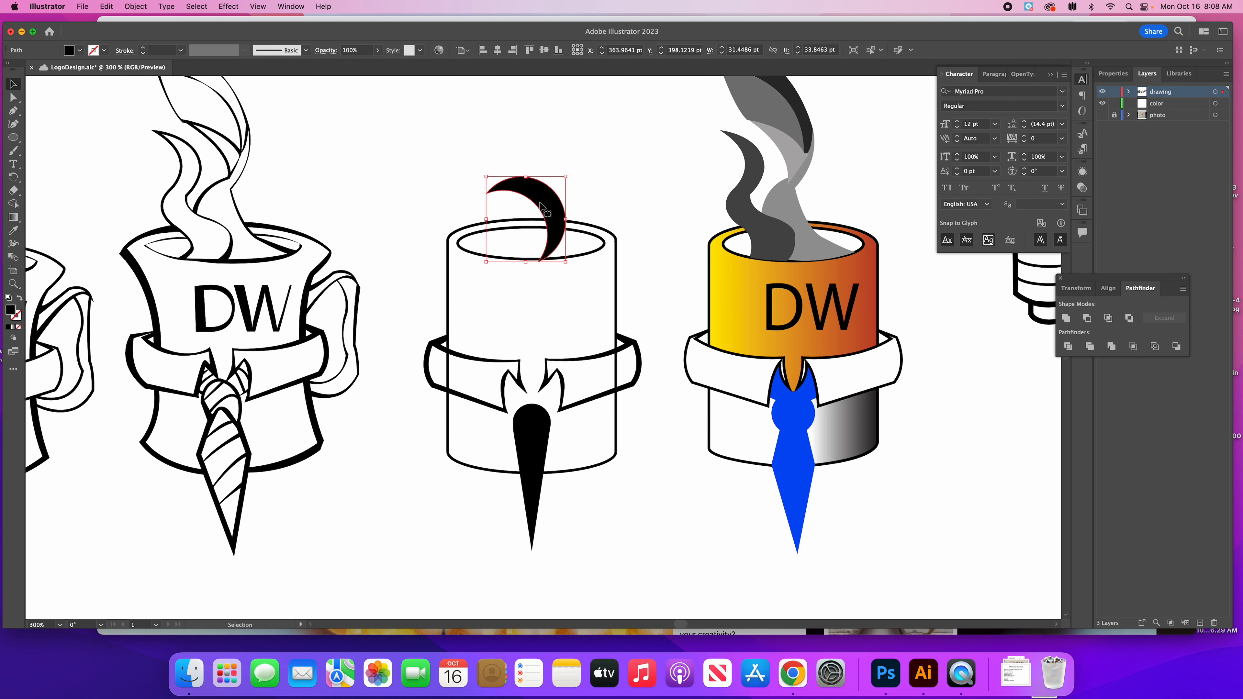
left_click_drag(481, 173, 520, 157)
left_click_drag(551, 225, 530, 239)
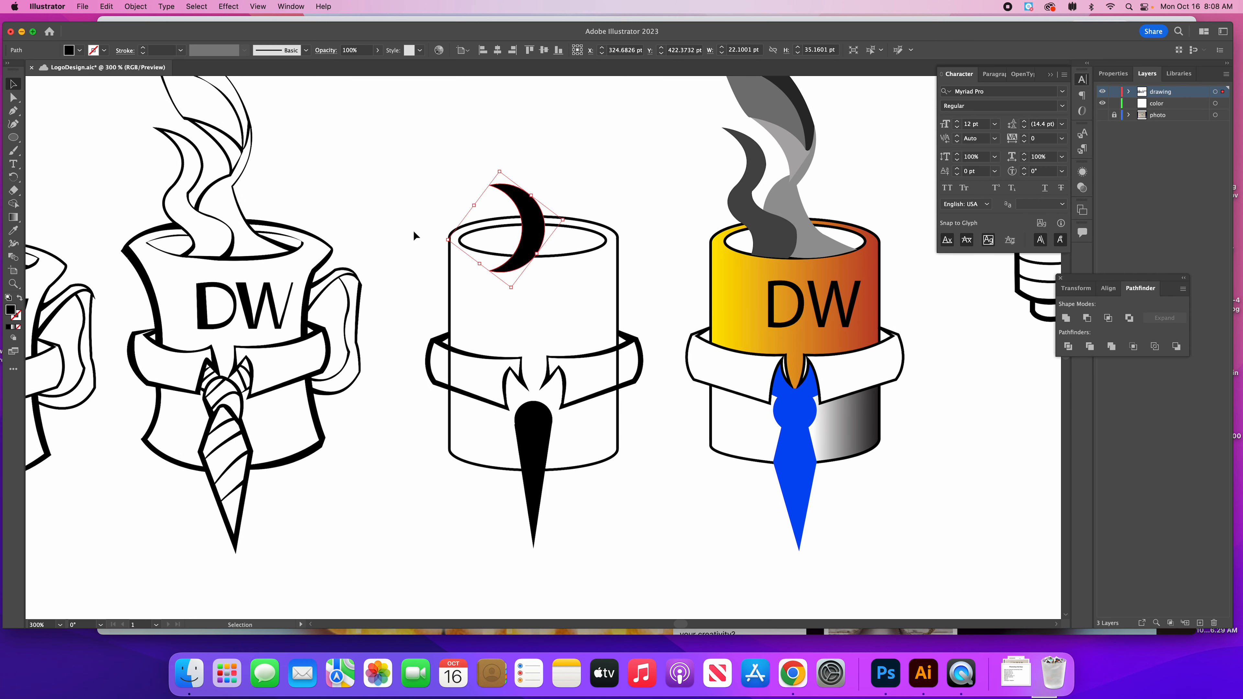
left_click_drag(495, 171, 478, 181)
left_click(414, 186)
- Duplicate the crescent, shrink and rotate the copy to curve the opposite way, and join it to the first crescent's upper tip
left_click(512, 204)
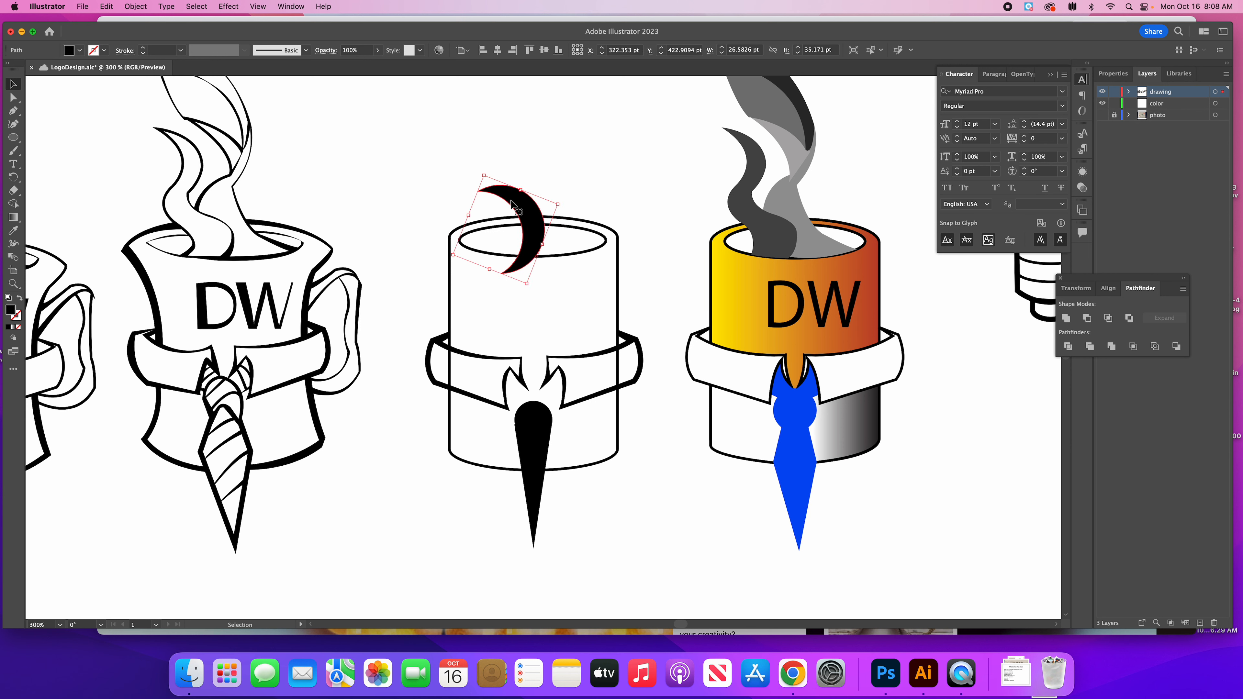
key("super+c")
key("super+v")
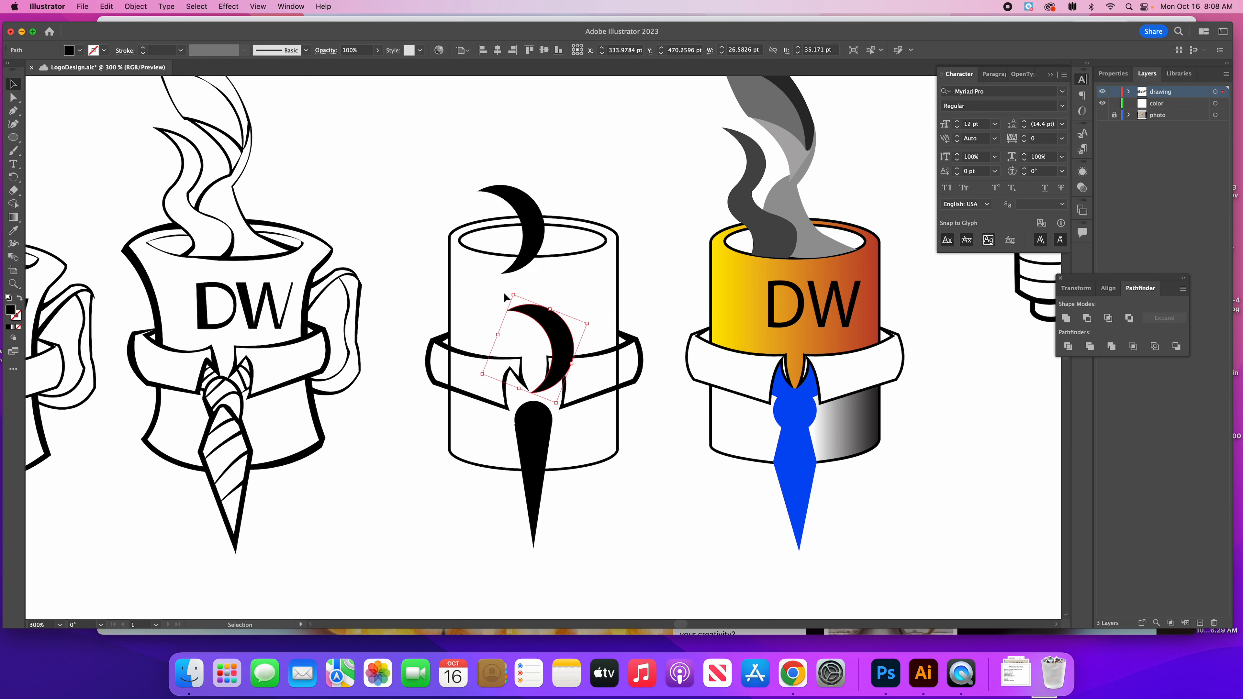
left_click_drag(506, 290, 638, 342)
left_click_drag(528, 361, 463, 191)
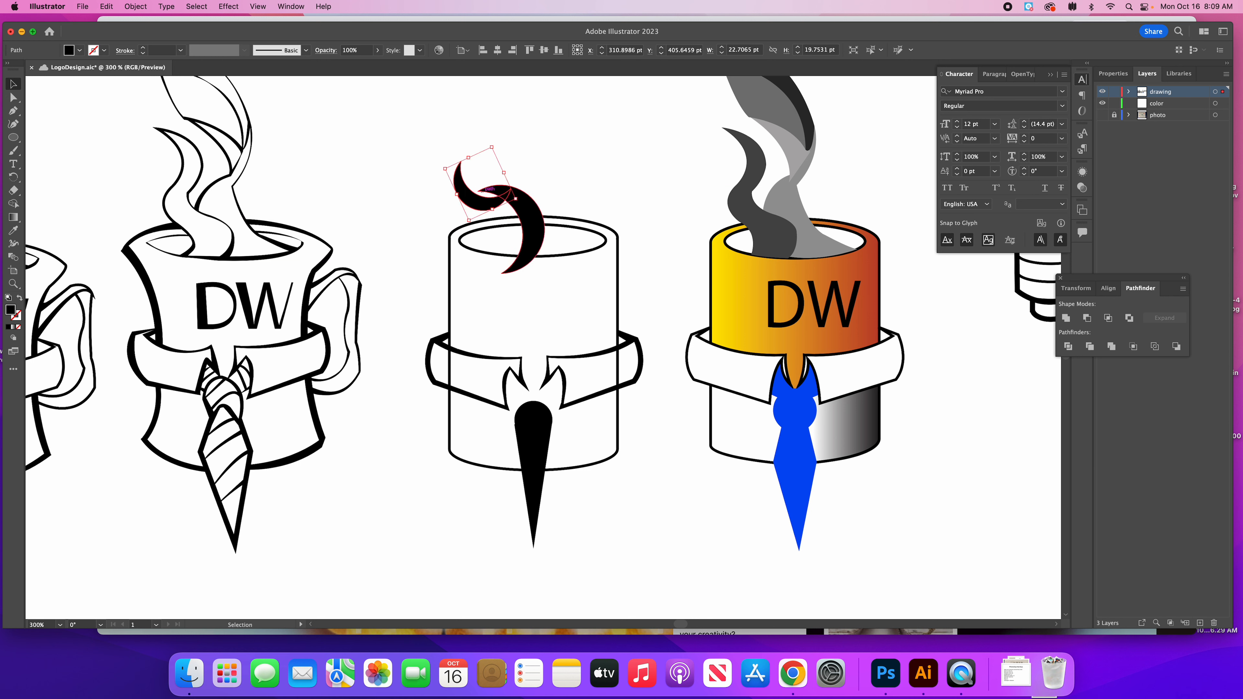
- Add another copy of the small crescent, rotate it to curve back the other way, and place it atop the steam wisp
key("super+v")
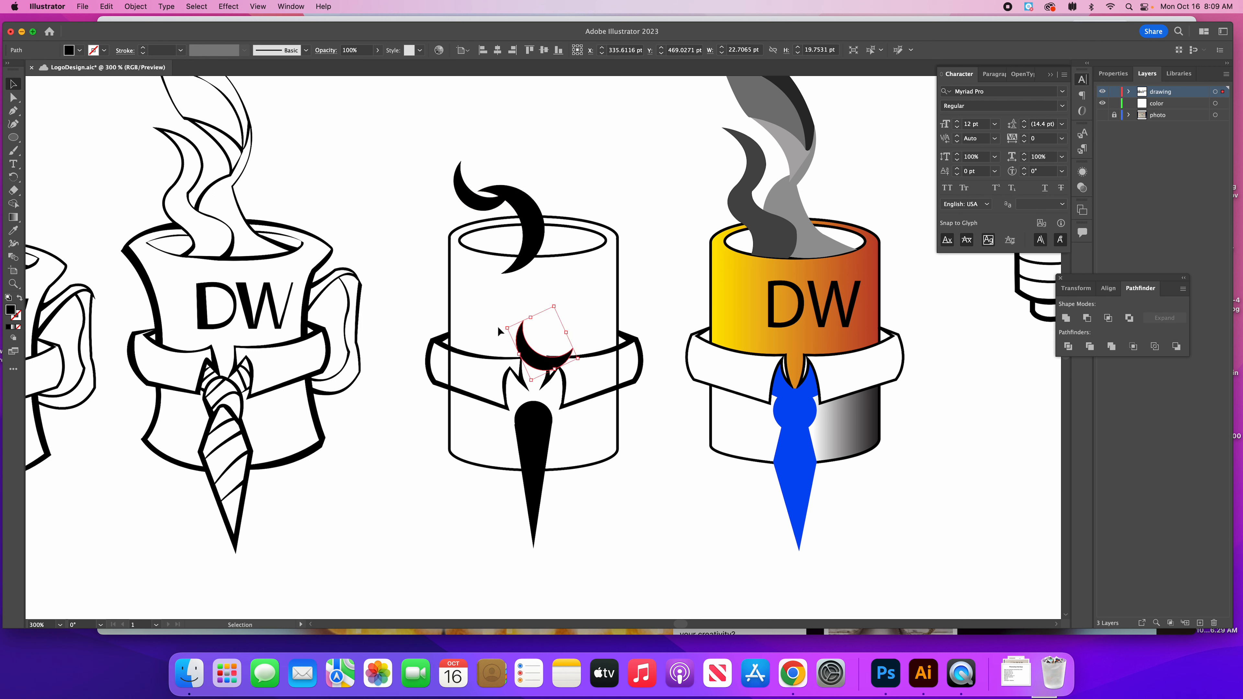
left_click_drag(501, 325, 553, 402)
left_click_drag(546, 360, 479, 173)
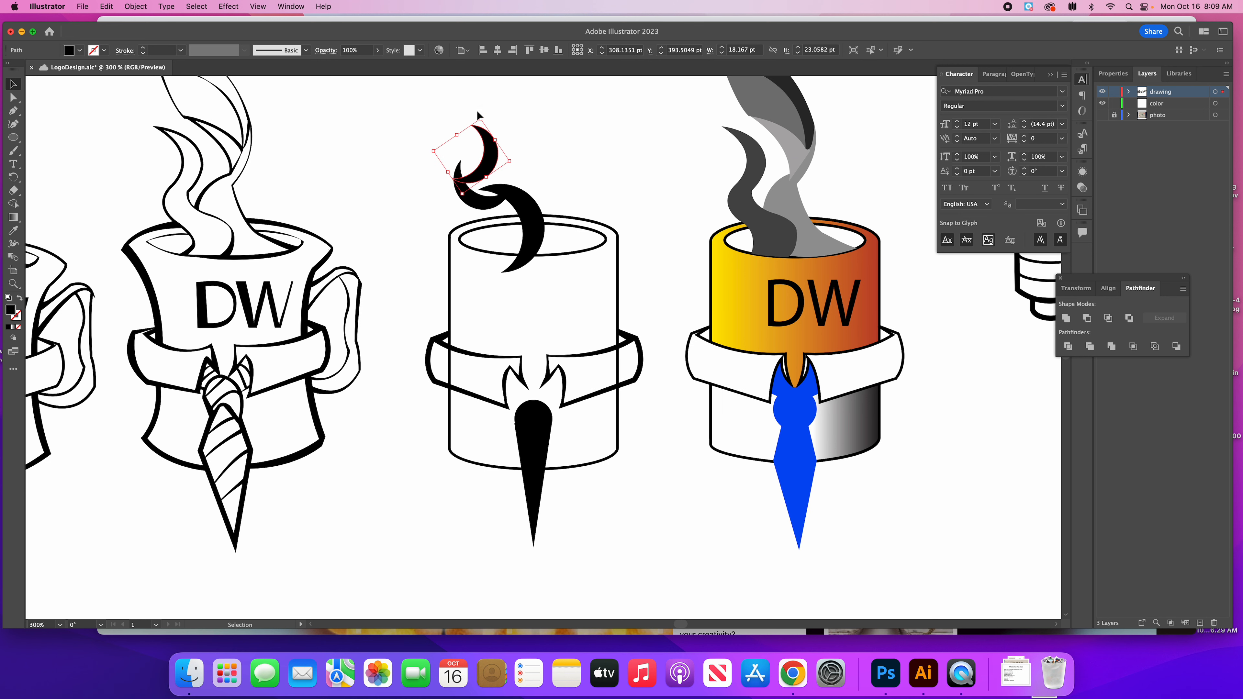
left_click_drag(479, 115, 481, 146)
left_click(632, 172)
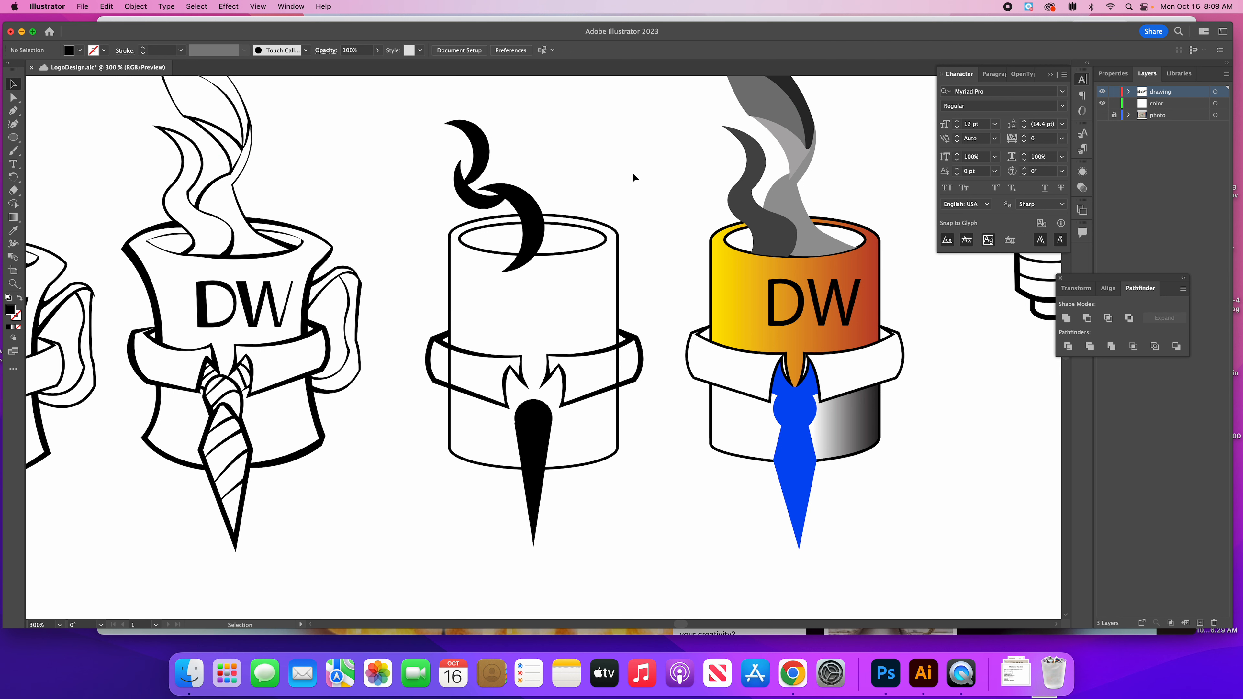
- Duplicate the three-crescent steam wisp and enlarge the copy to about 59 by 90 pt, rising beside the first wisp
key("super+minus")
key("super+minus")
key("super+equal")
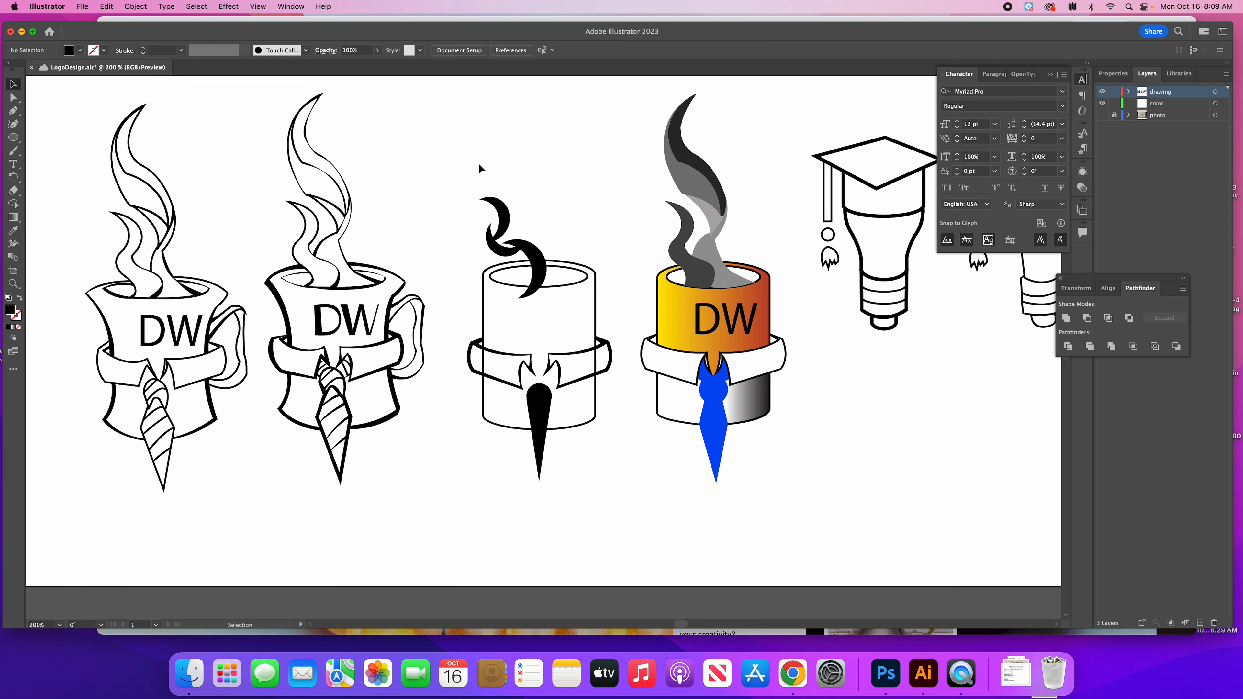
left_click_drag(500, 247, 549, 249)
left_click(436, 198)
left_click_drag(499, 213, 545, 206, "alt")
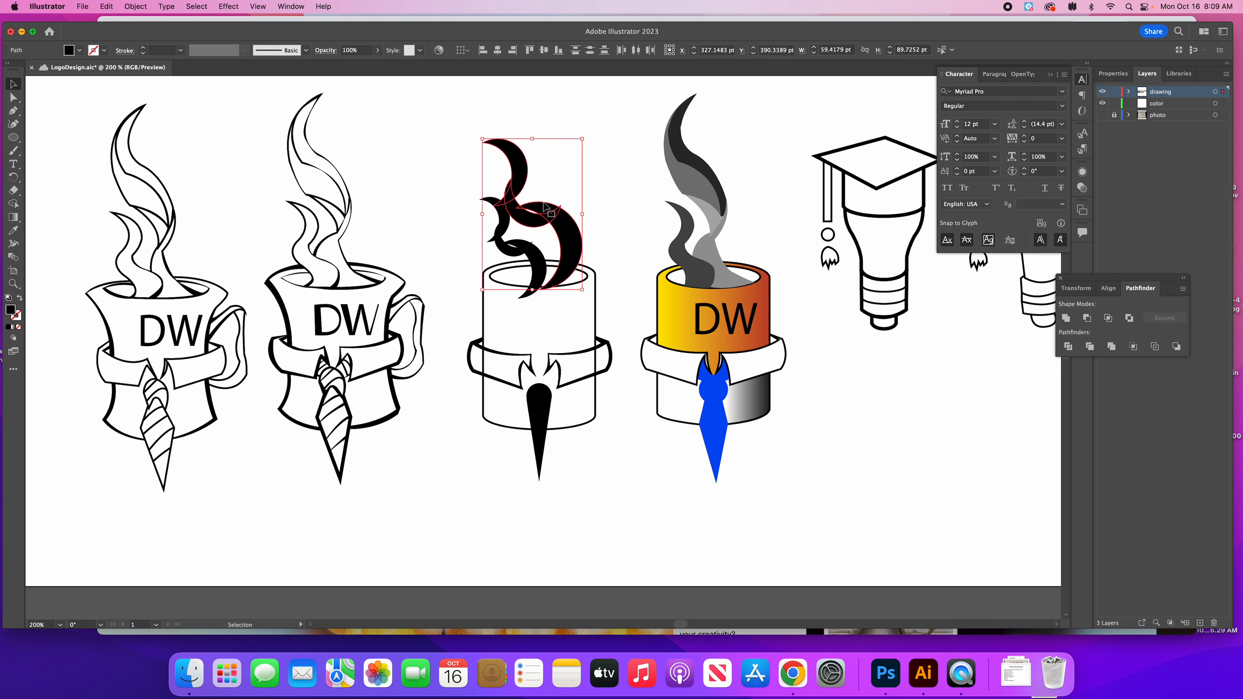
- Rotate the enlarged steam wisp upright, about 40 pt wide and 96 pt high, and reflect it across the vertical axis
left_click_drag(477, 136, 477, 225)
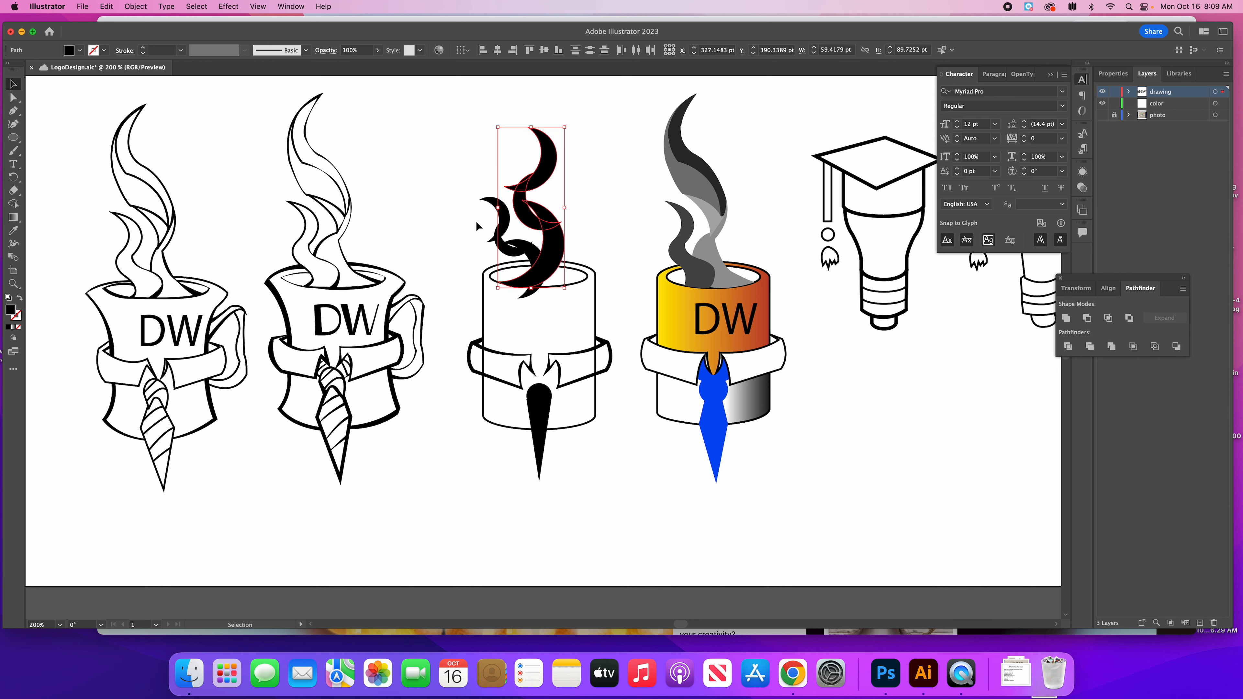
left_click(136, 6)
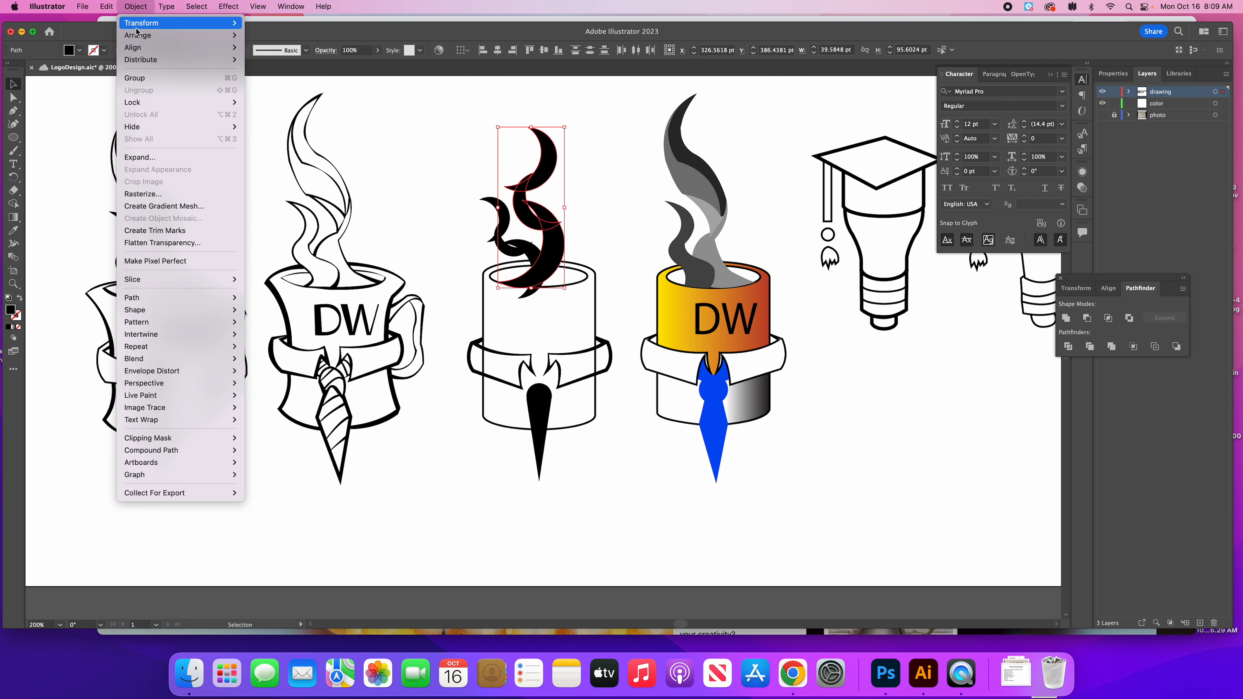
mouse_move(215, 23)
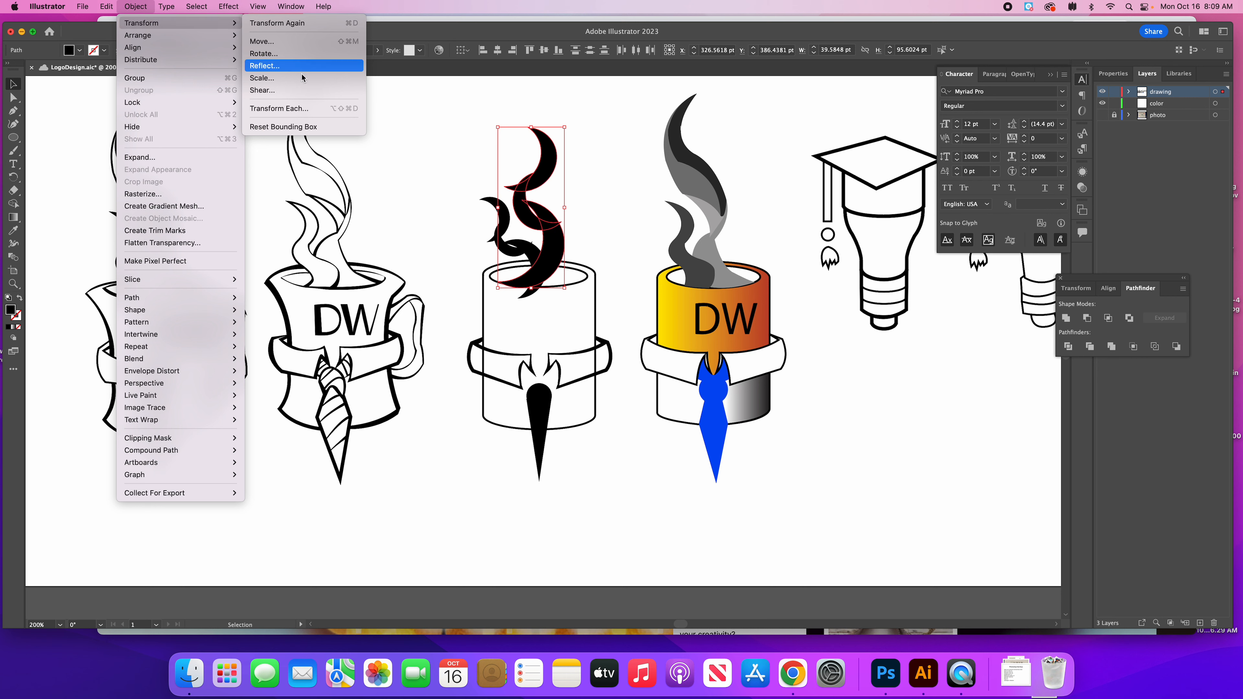
left_click(274, 65)
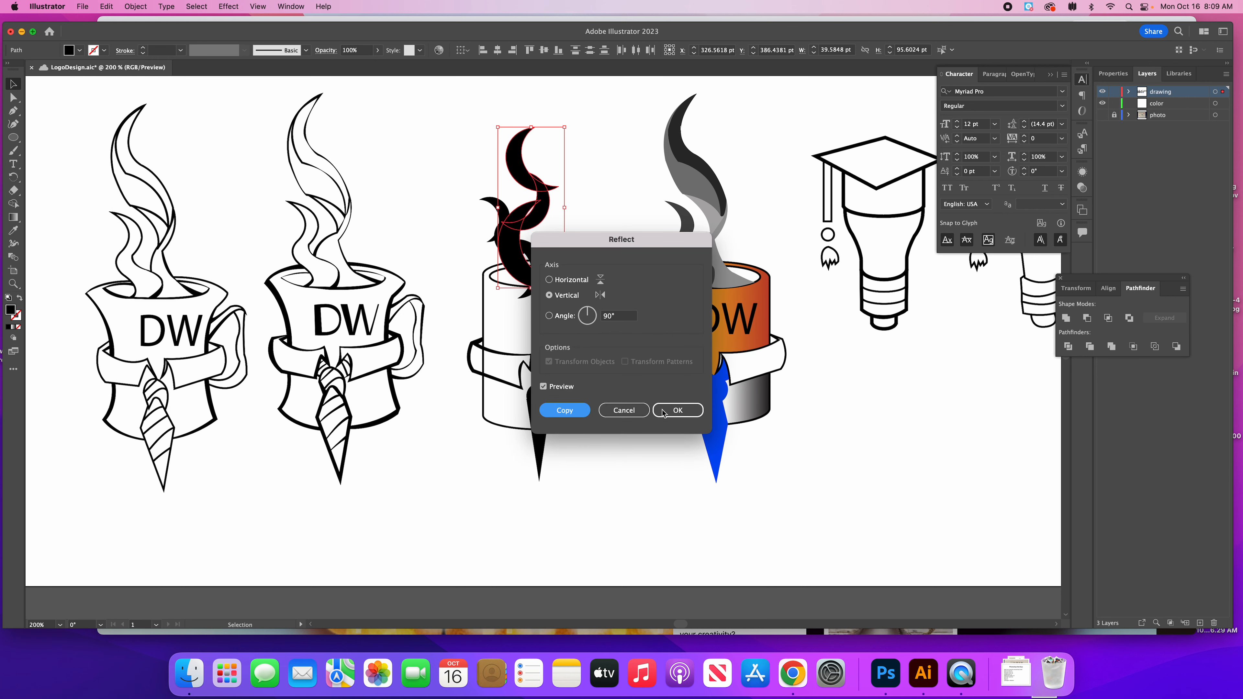
left_click(695, 411)
- Move and rotate the reflected wisp so it rises from the middle of the mug's opening and leans away from the smaller wisp
mouse_move(519, 237)
left_mouse_down()
mouse_move(542, 245)
mouse_move(524, 249)
left_mouse_up()
left_click_drag(504, 123, 530, 115)
left_click_drag(514, 238, 540, 247)
left_click(404, 252)
left_click(577, 295)
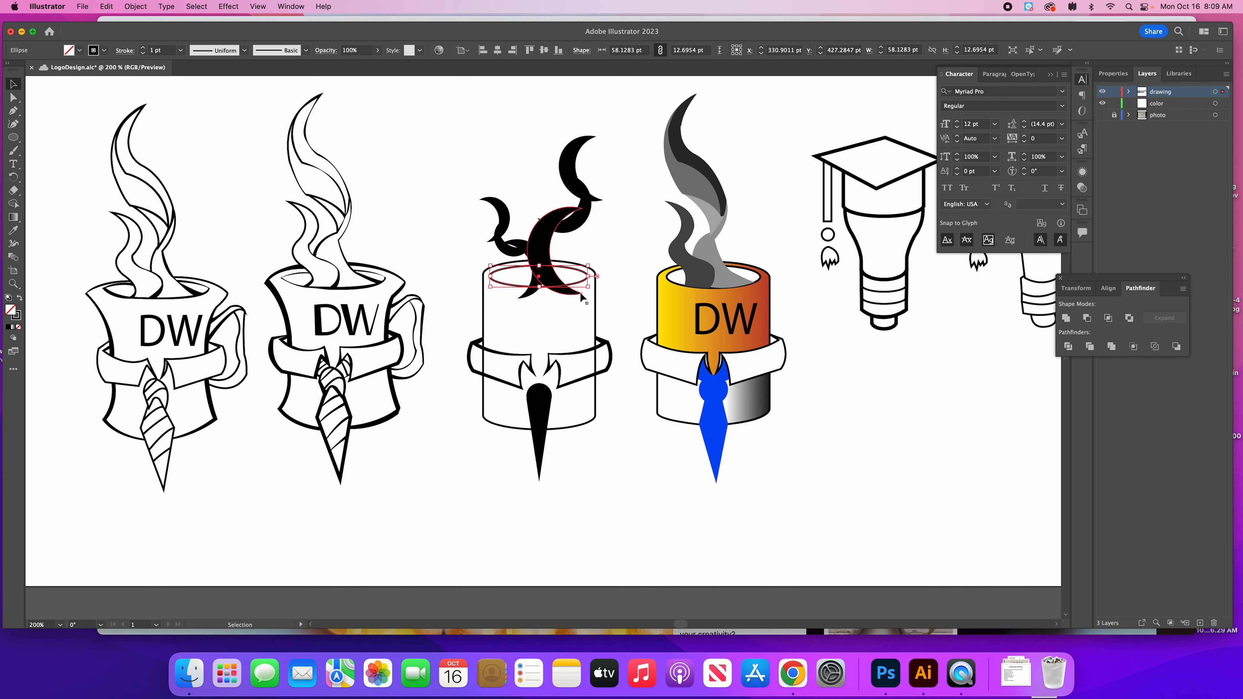
left_click(594, 306)
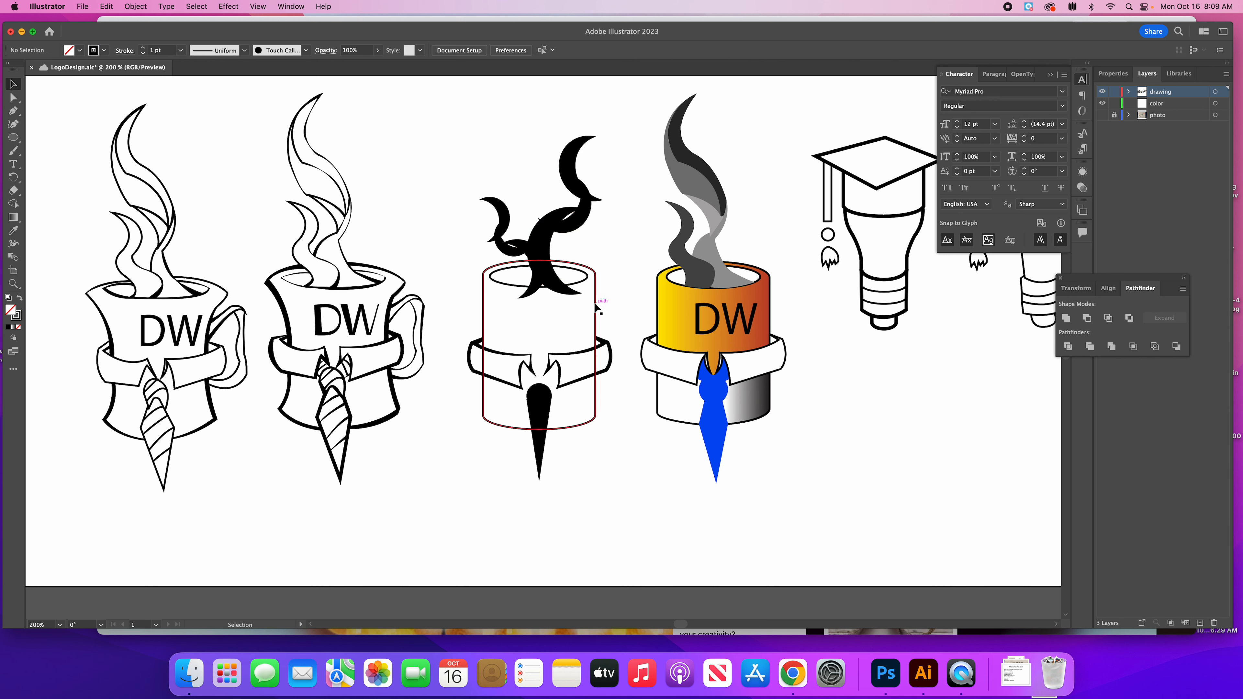
left_click(553, 308)
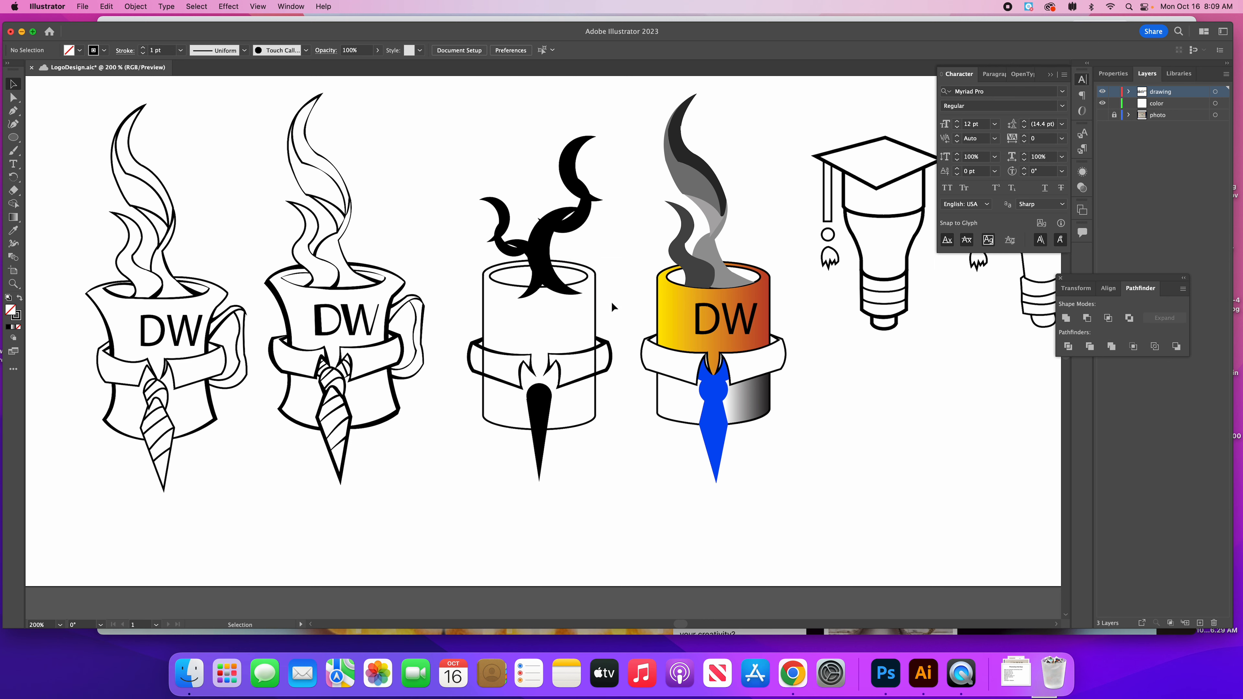
- With the Pen tool, draw a closed shape along the front of the inner rim, covering the steam tips that overlap the mug body
key("super+equal")
key("super+equal")
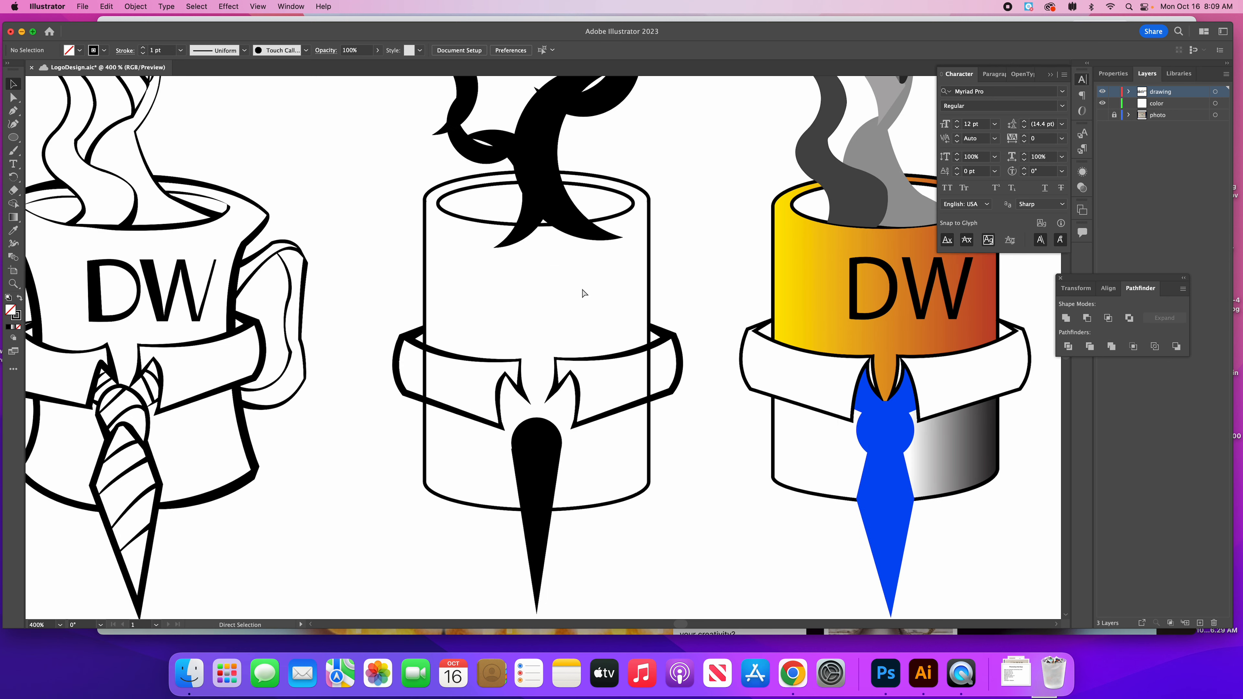
left_click(8, 113)
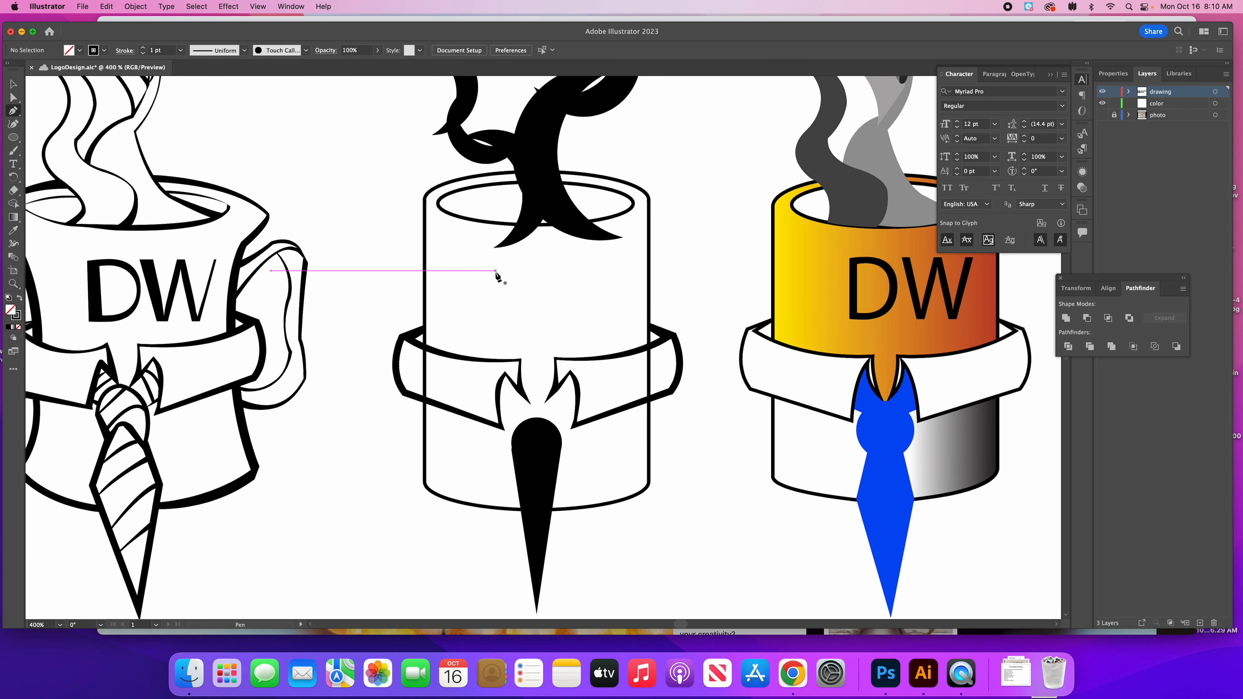
left_click(504, 225)
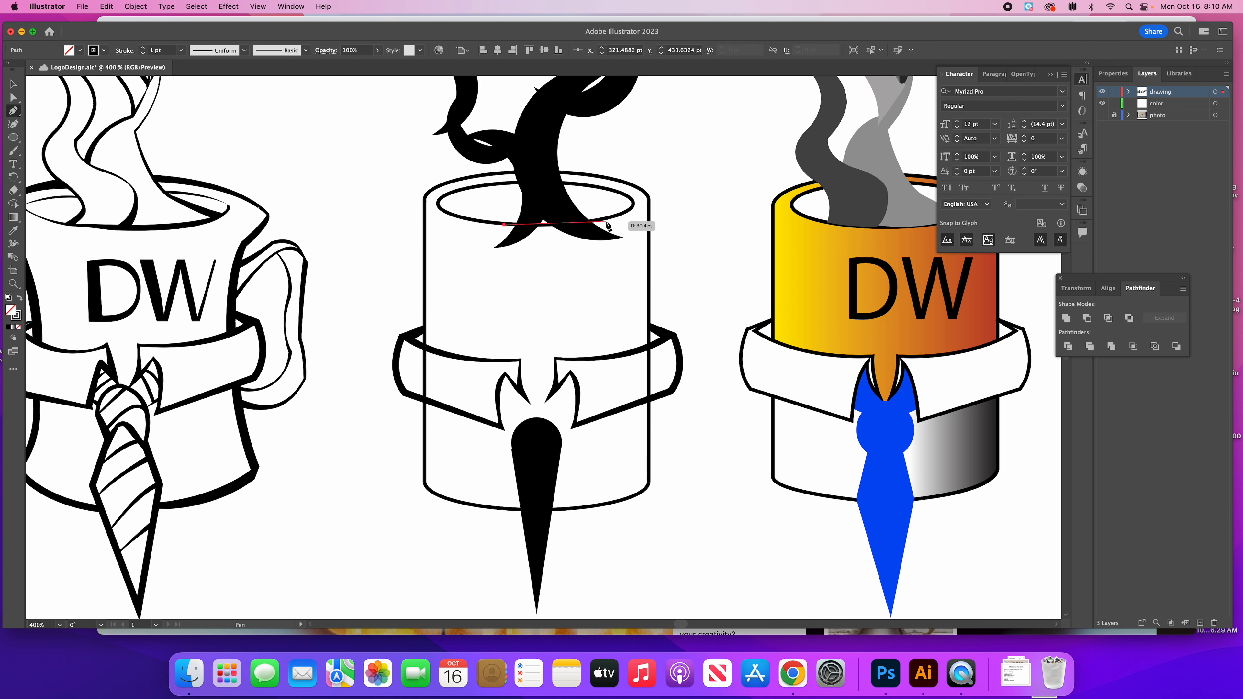
left_click_drag(606, 219, 643, 209)
left_click(633, 234)
left_click(600, 280)
left_click(484, 274)
left_click(480, 251)
left_click(504, 224)
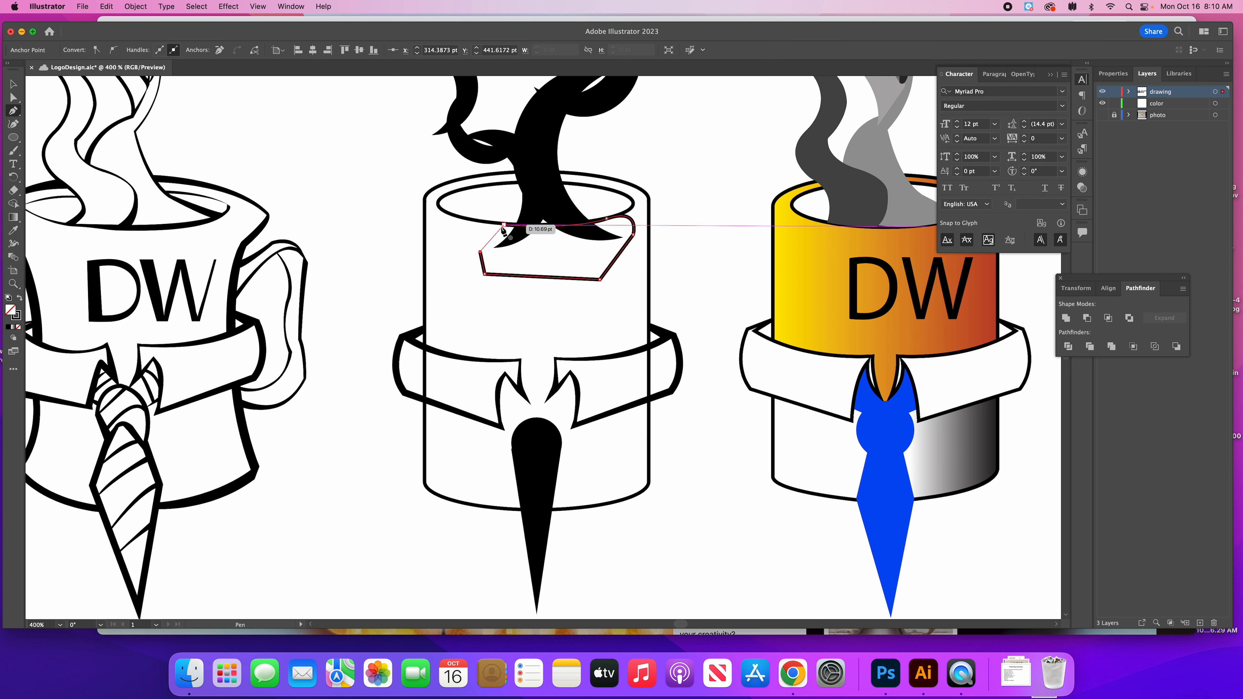
- Give the covering shape a white FFFFFF fill and no stroke to hide the steam tips
left_click(19, 298)
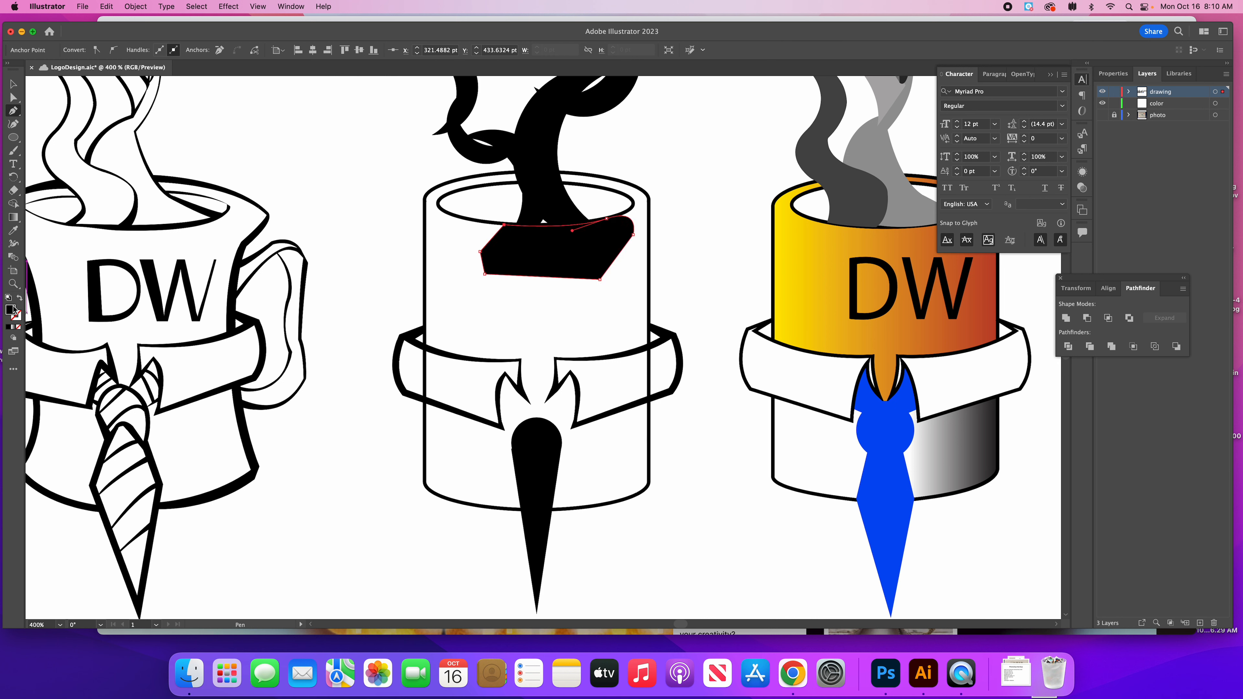
double_click(13, 312)
left_click_drag(484, 294, 450, 257)
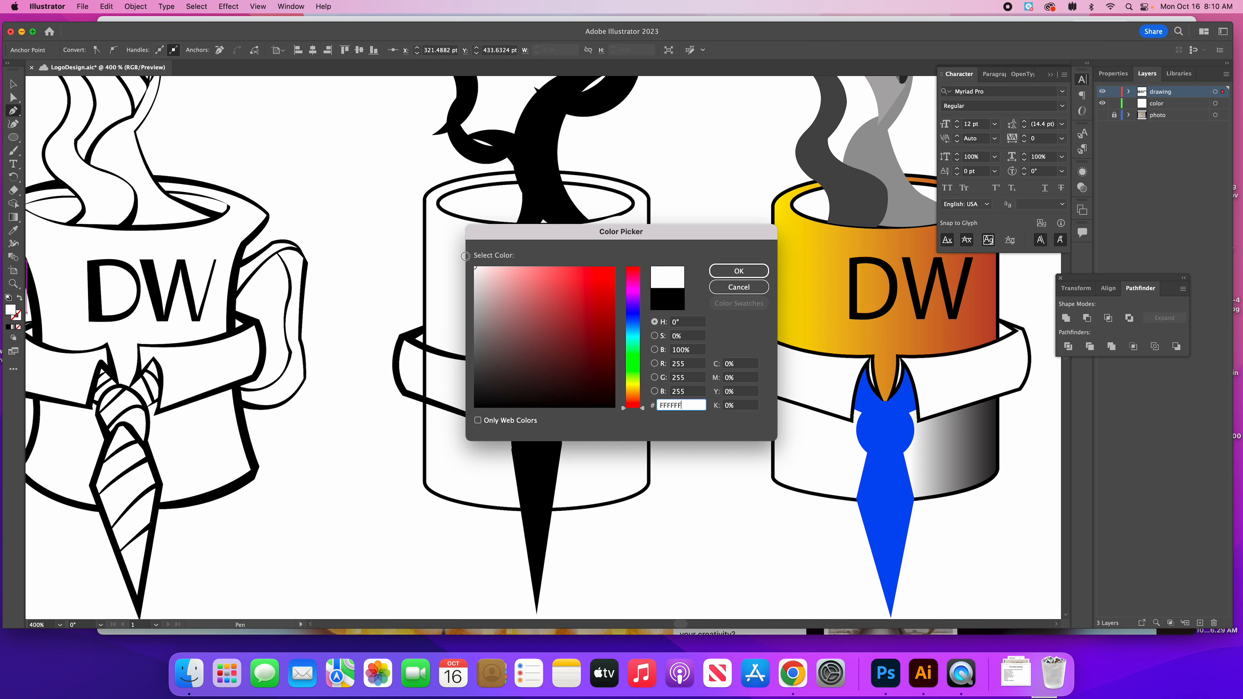
left_click(727, 274)
key("v")
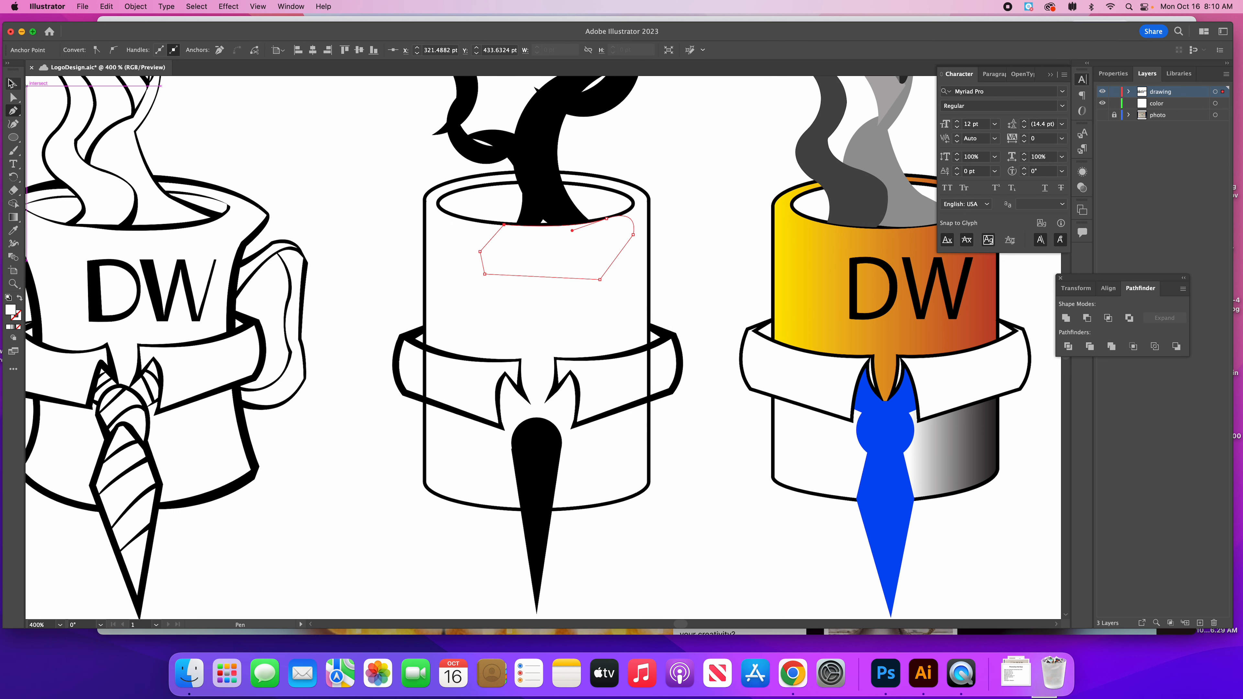
left_click(272, 123)
- Set the stroke weight of the basic-shapes mug's body outline to 2 pt
key("super+1")
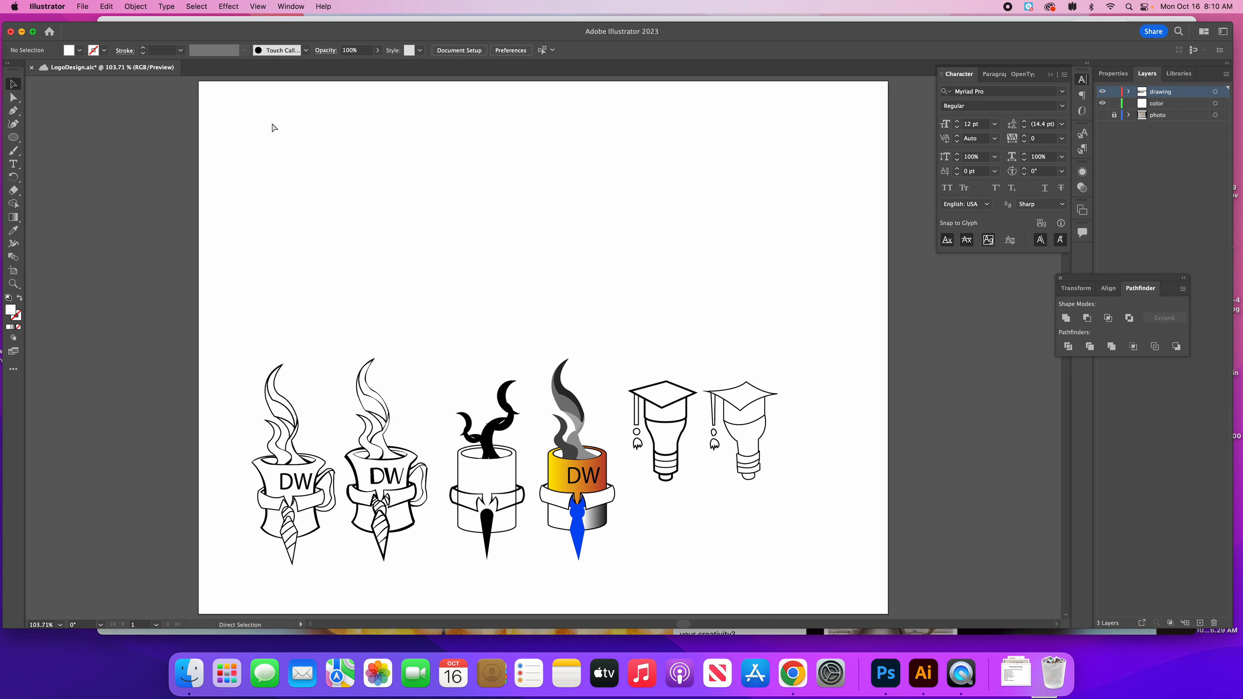
key("super+=")
key("super+=")
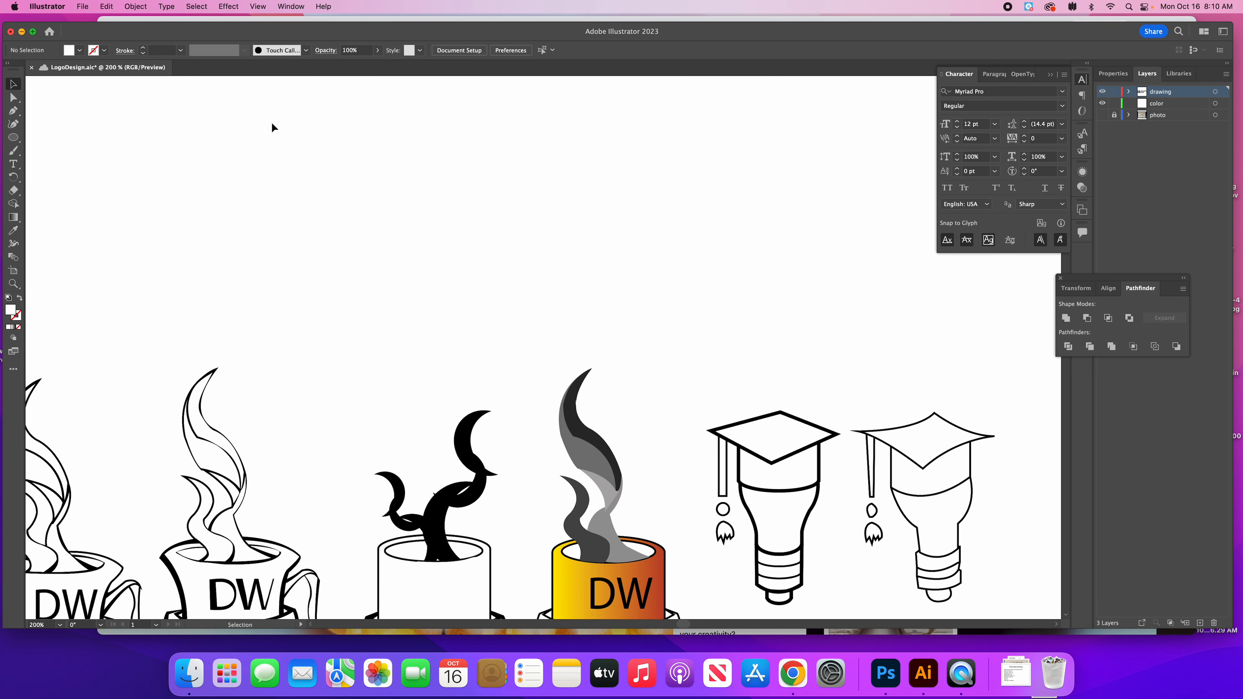
left_click_drag(280, 278, 378, 67)
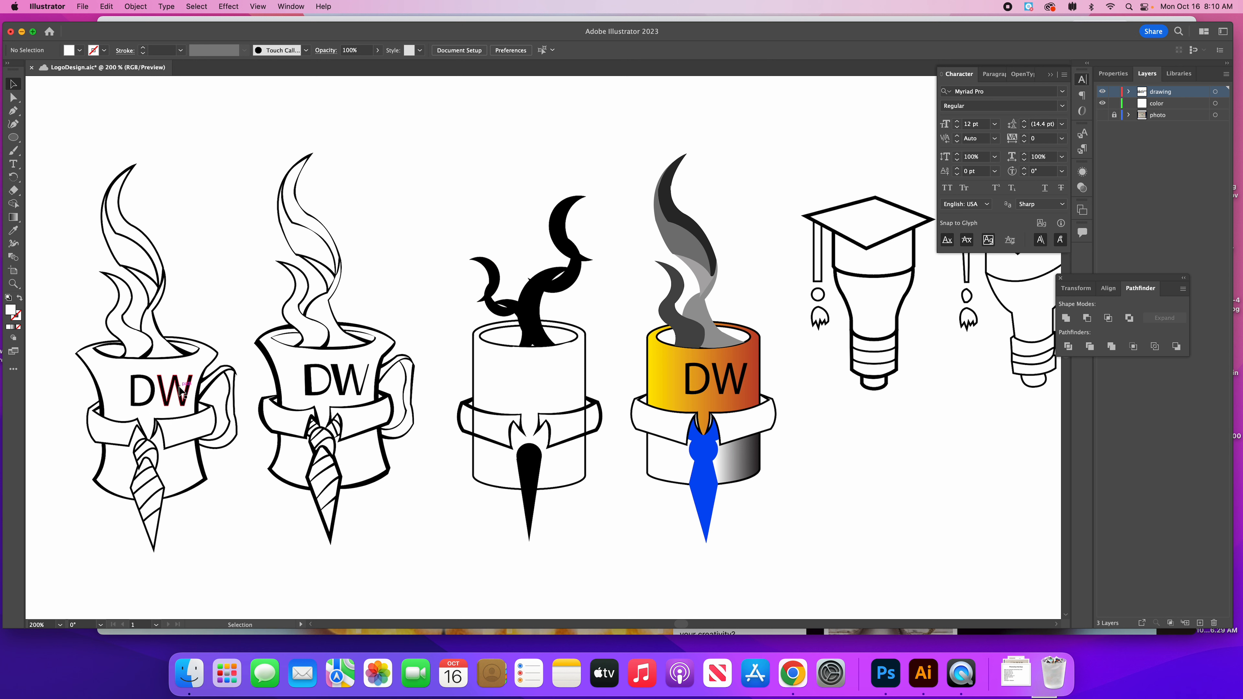
left_click(475, 382)
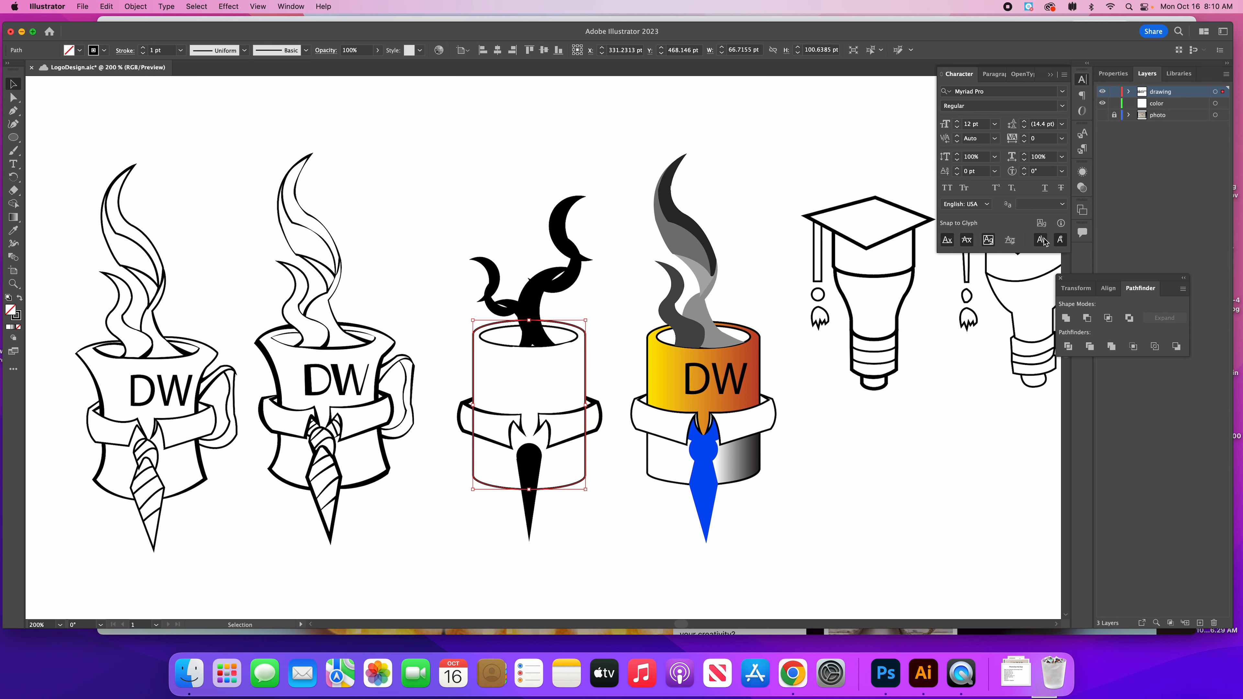
left_click(290, 6)
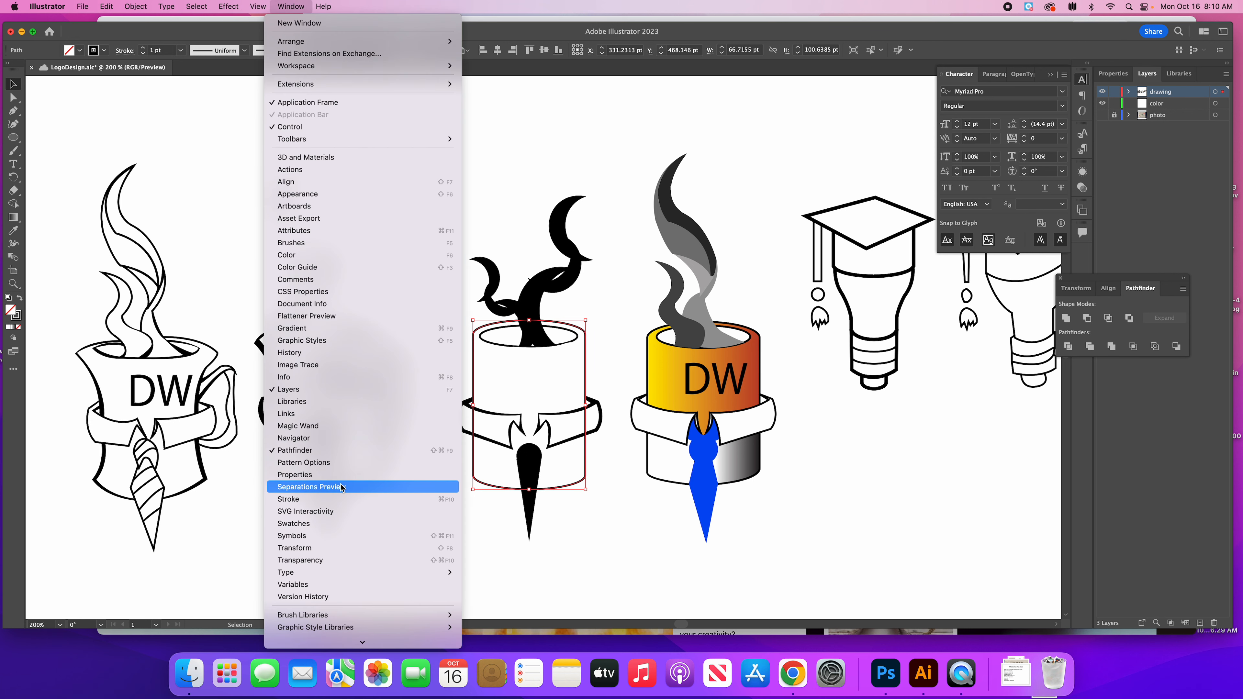
left_click(313, 499)
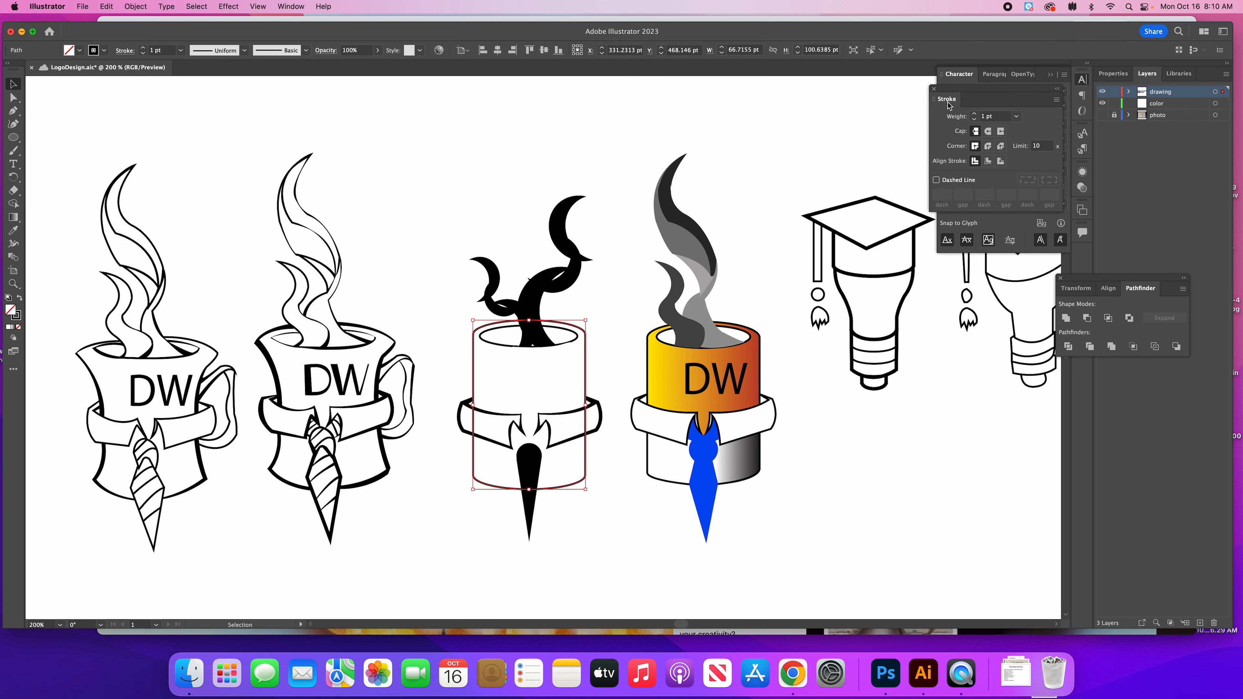
left_click(974, 113)
left_click(974, 119)
left_click(291, 6)
left_click(291, 7)
left_click(974, 114)
left_click(974, 114)
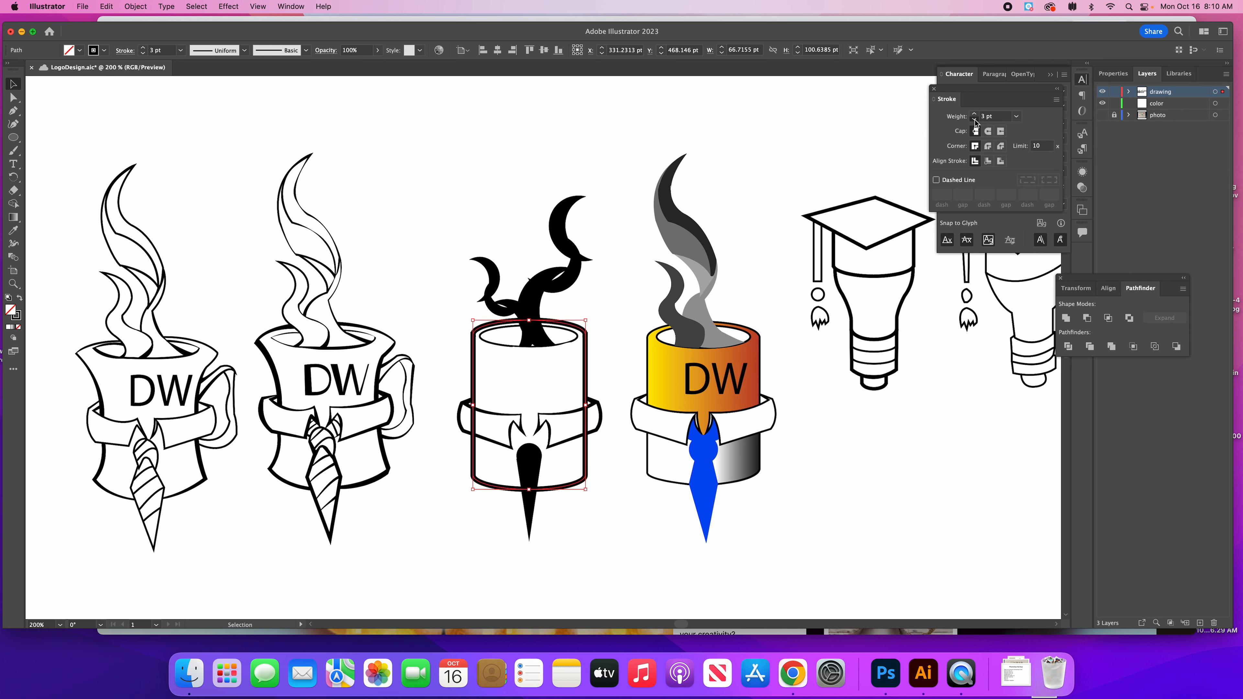
left_click(974, 119)
left_click(499, 184)
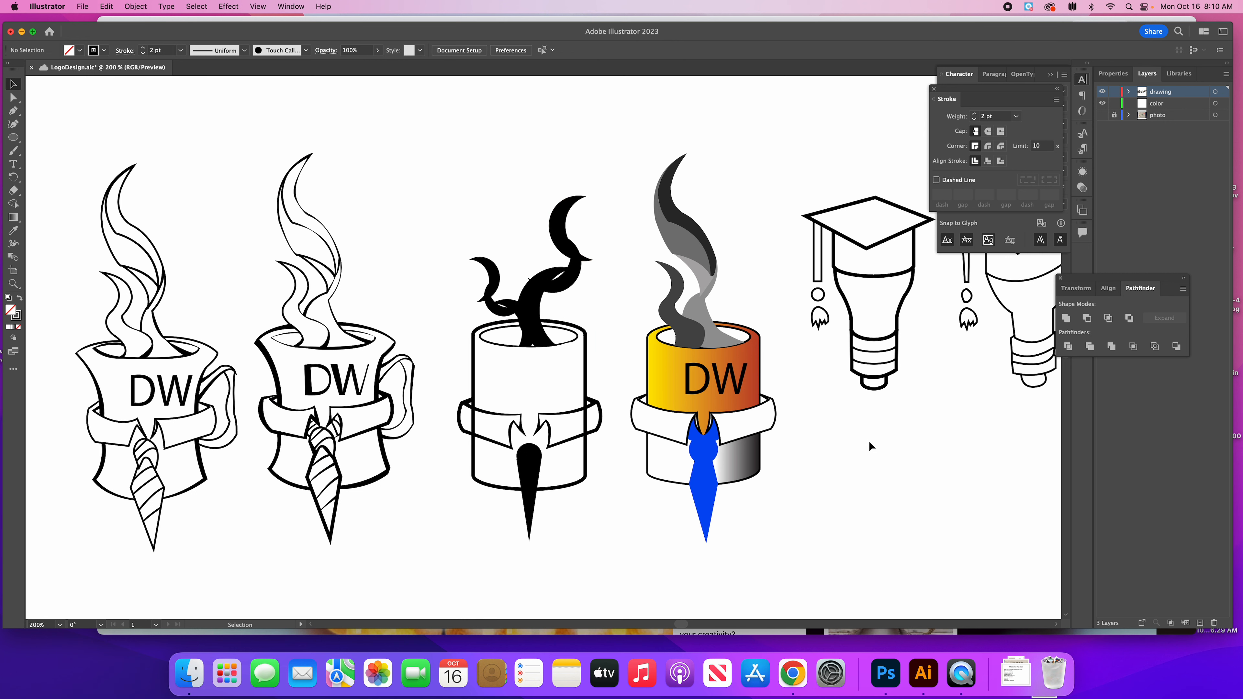
- Thicken the strokes of the curved-cap bulb's glass, cap base and mortarboard to 2 pt
scroll(832, 453, "right", 10)
key("super+equal")
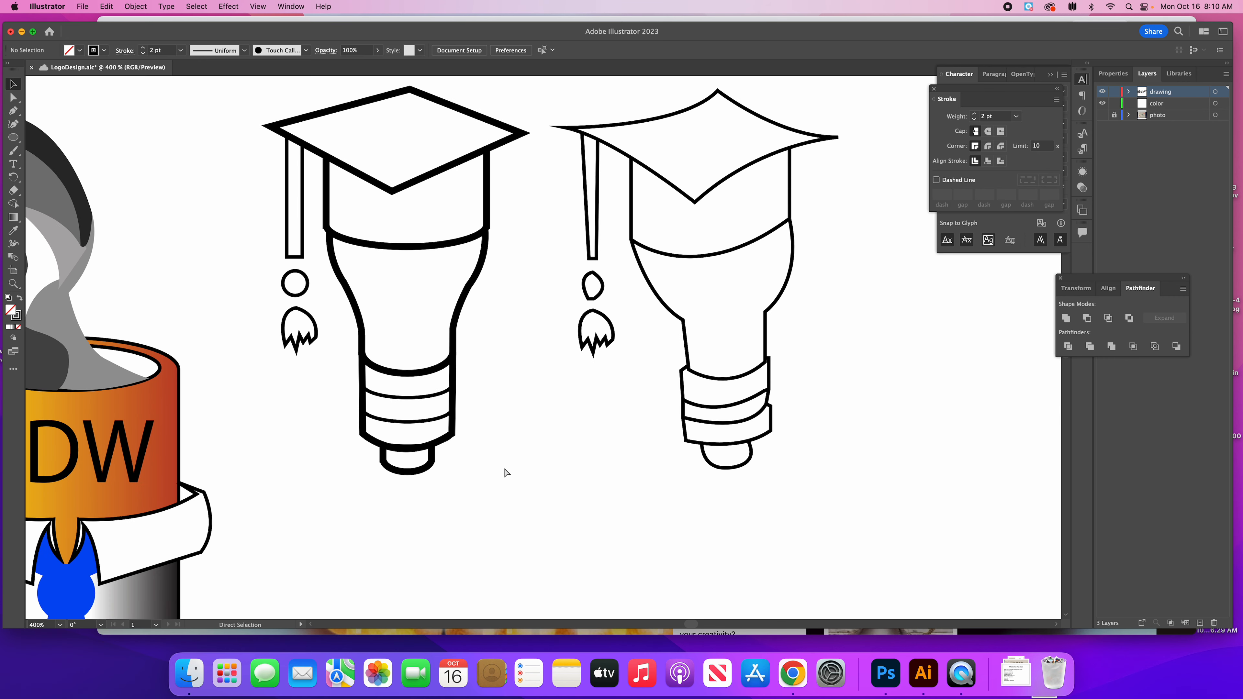
left_click(658, 307)
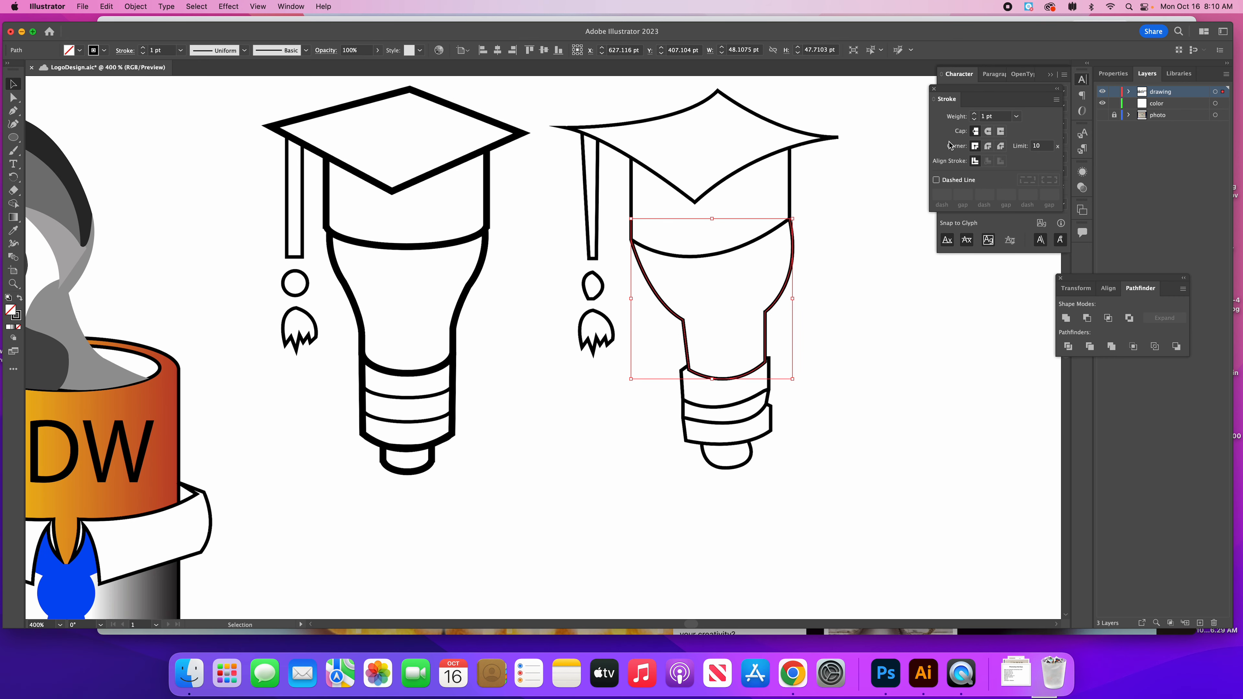
left_click(648, 194)
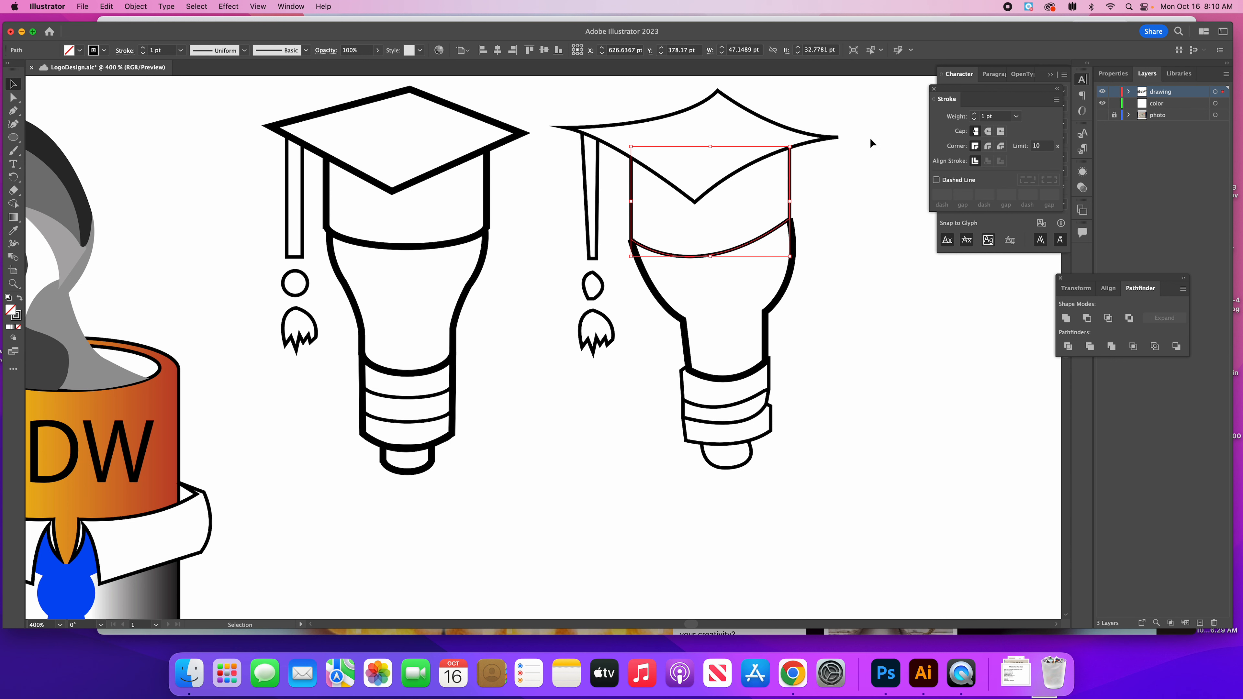
left_click(843, 143)
left_click(838, 139)
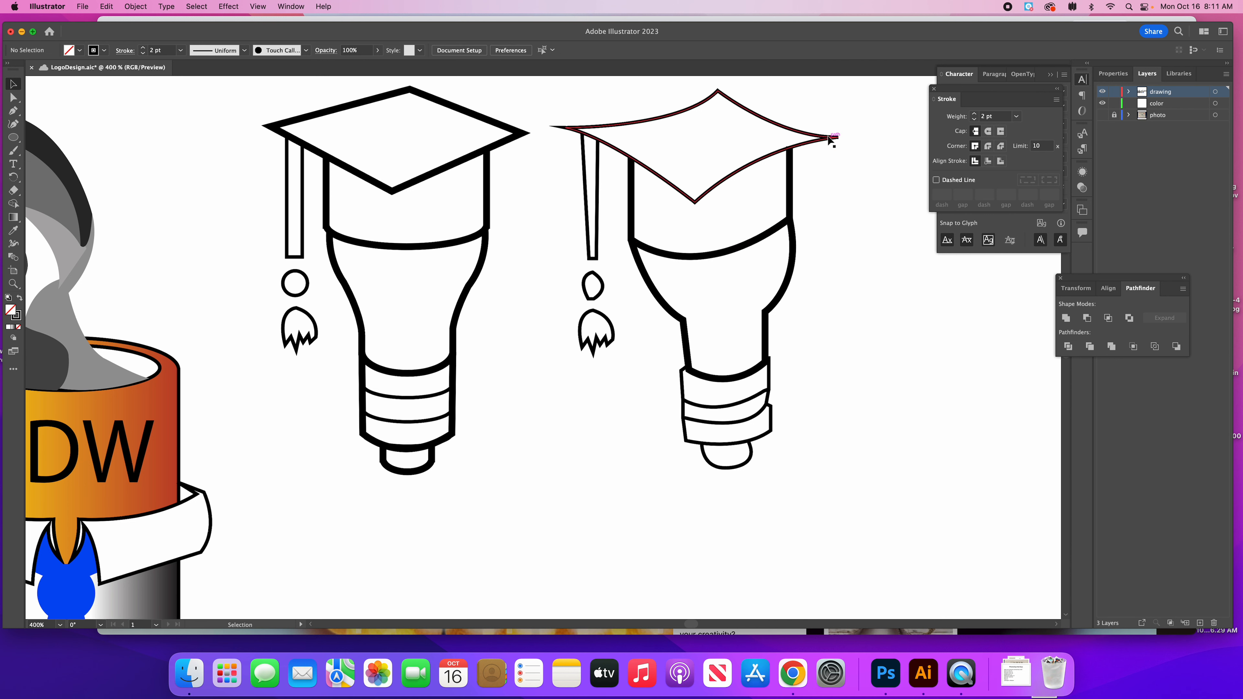
left_click(975, 115)
left_click(883, 202)
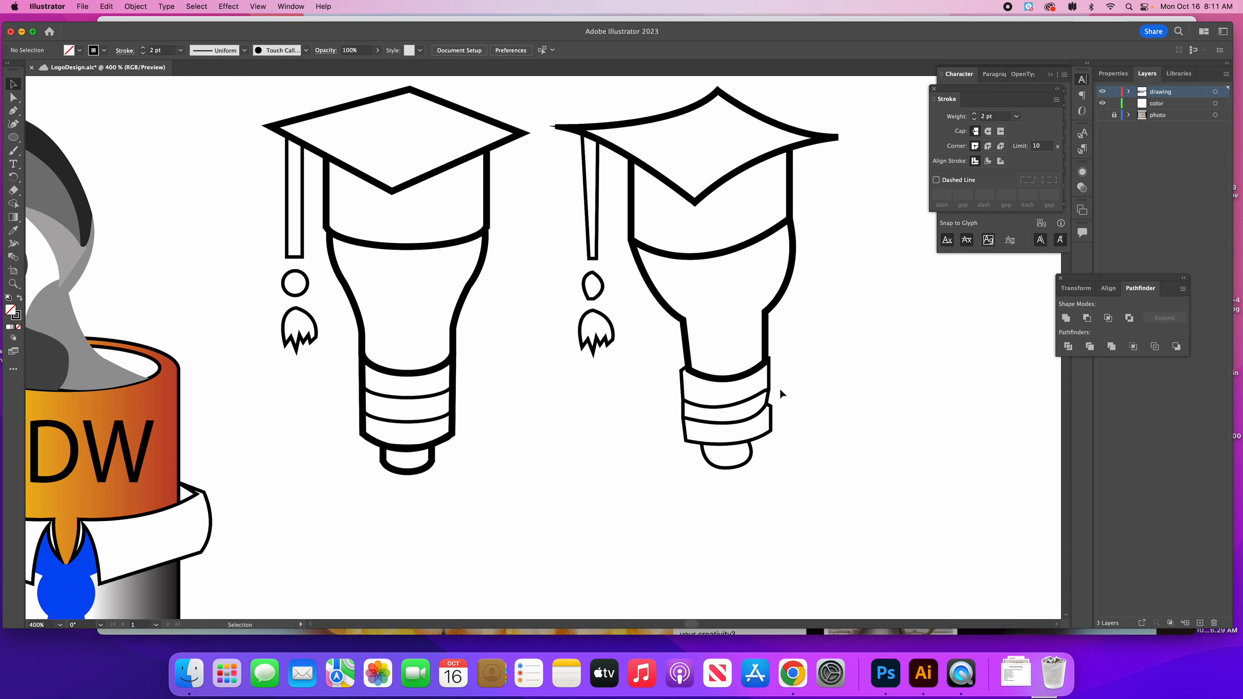
- Set the strokes of the same bulb's three screw-base bands and its end tip to 2 pt
left_click(768, 387)
left_click(806, 379)
left_click(770, 378)
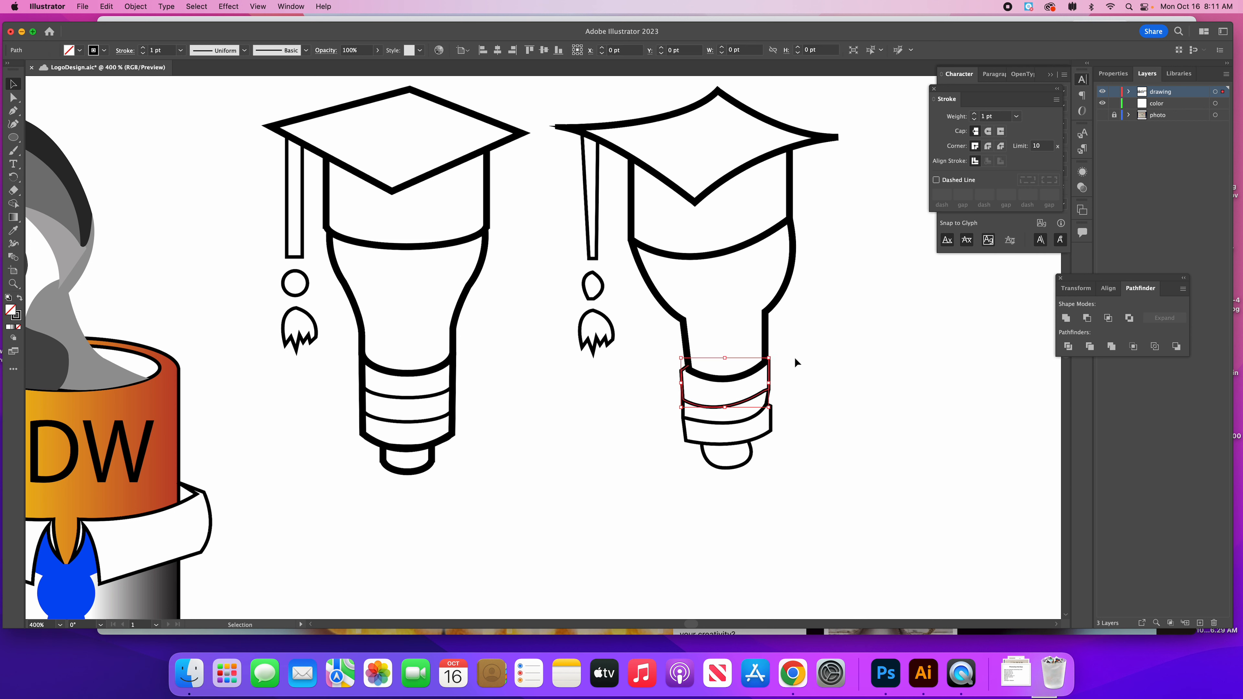
left_click(976, 116)
left_click(899, 246)
left_click(768, 416)
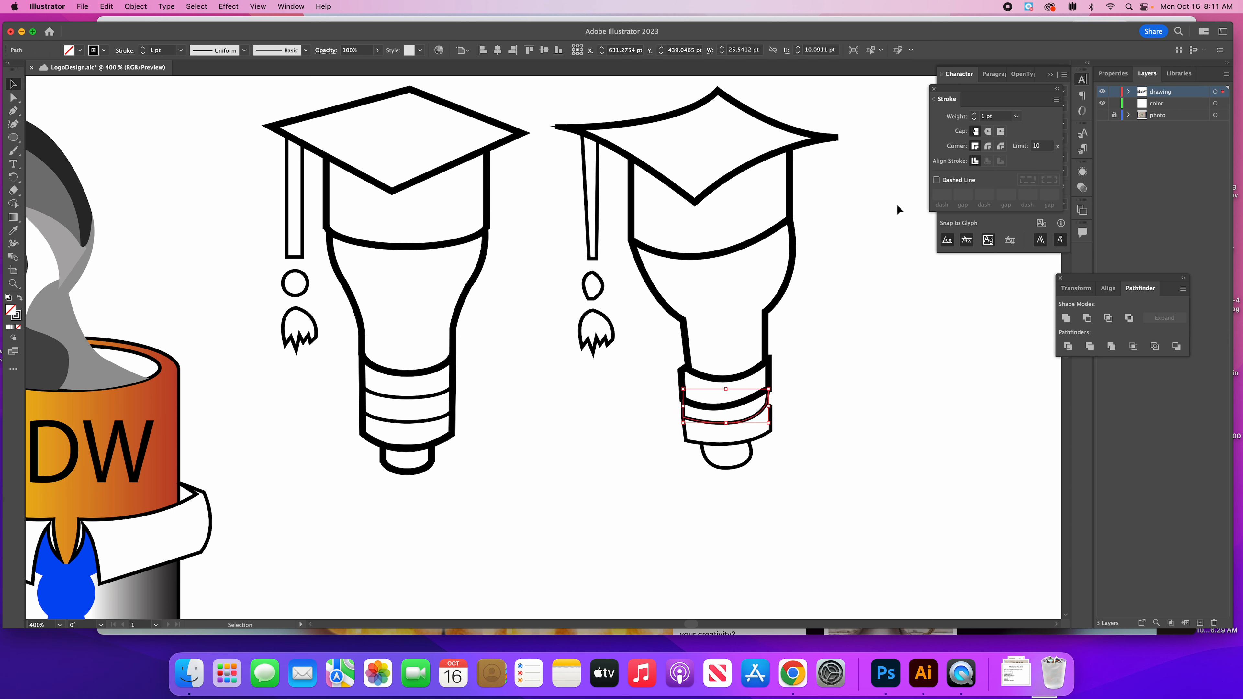
left_click(973, 113)
left_click(760, 437)
left_click(974, 114)
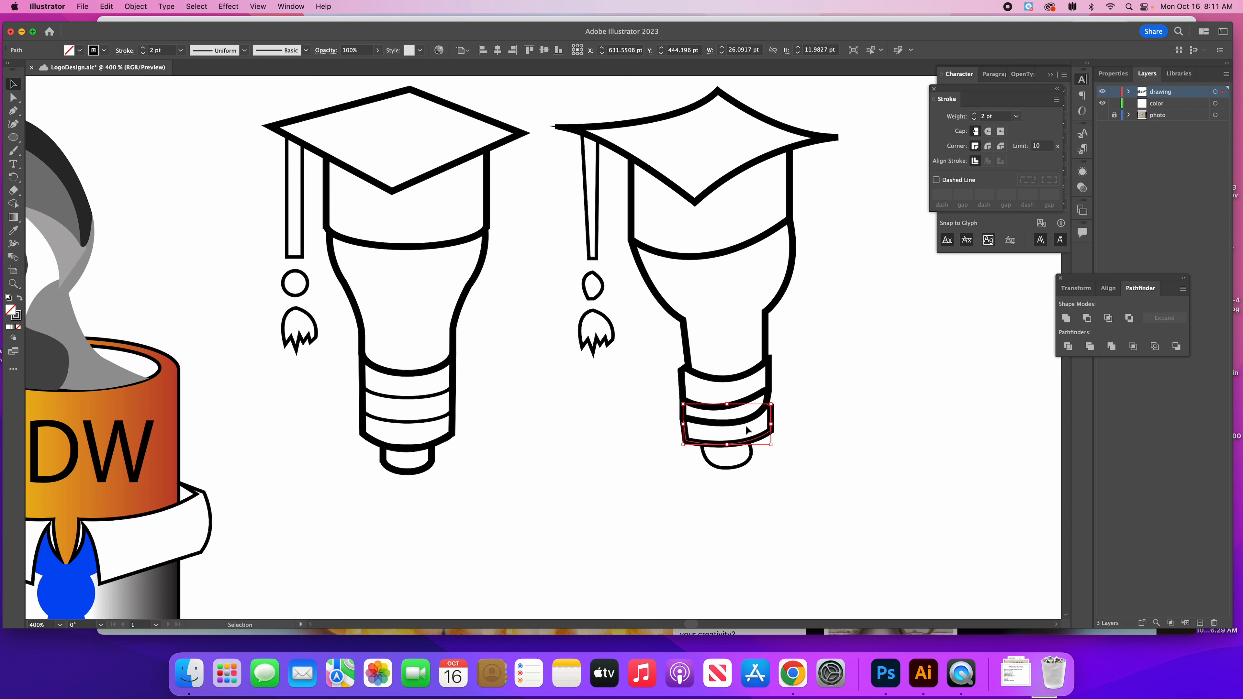
left_click(750, 456)
left_click(973, 113)
left_click(861, 347)
- Review the mug and graduation-bulb logo drawings side by side on the artboard
key("a")
key("super+0")
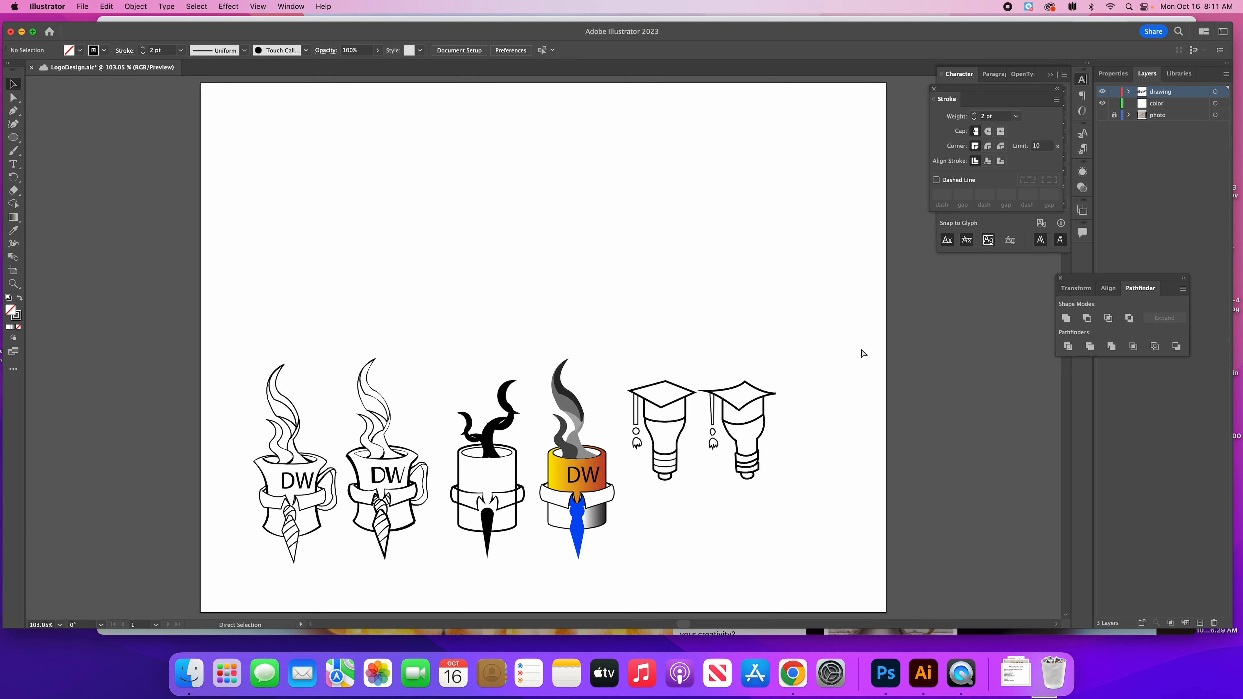
key("super+equal")
key("super+equal")
key("v")
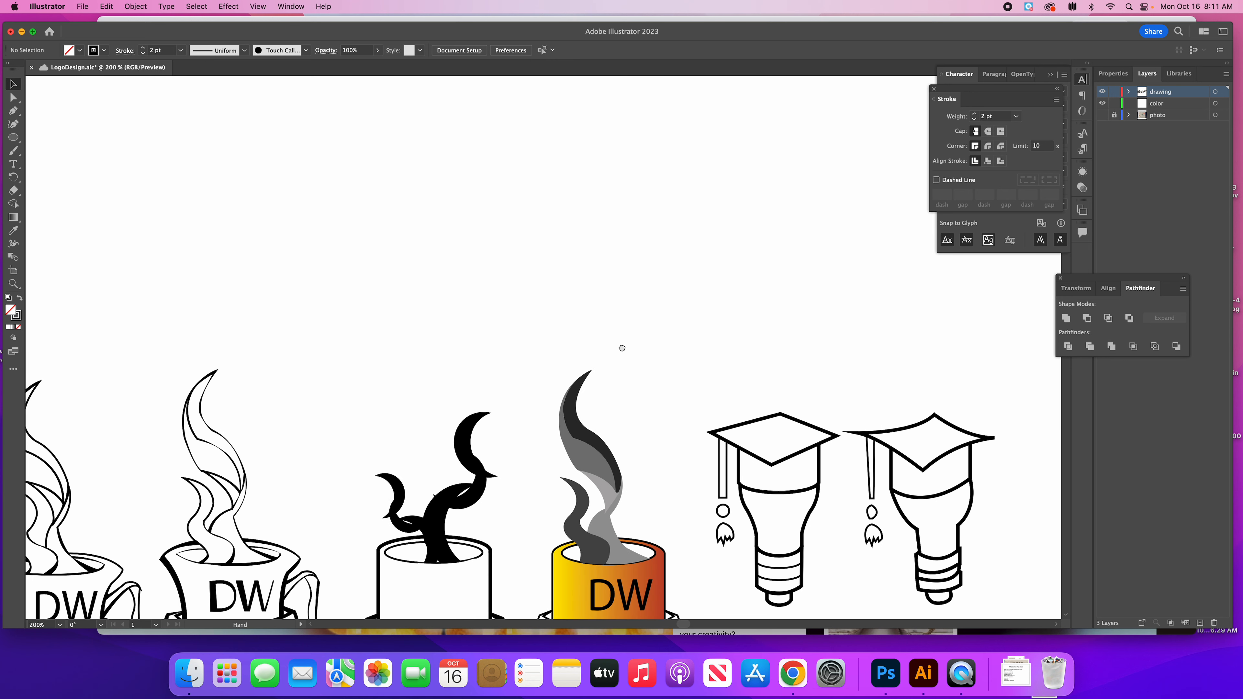
left_click_drag(620, 346, 596, 208)
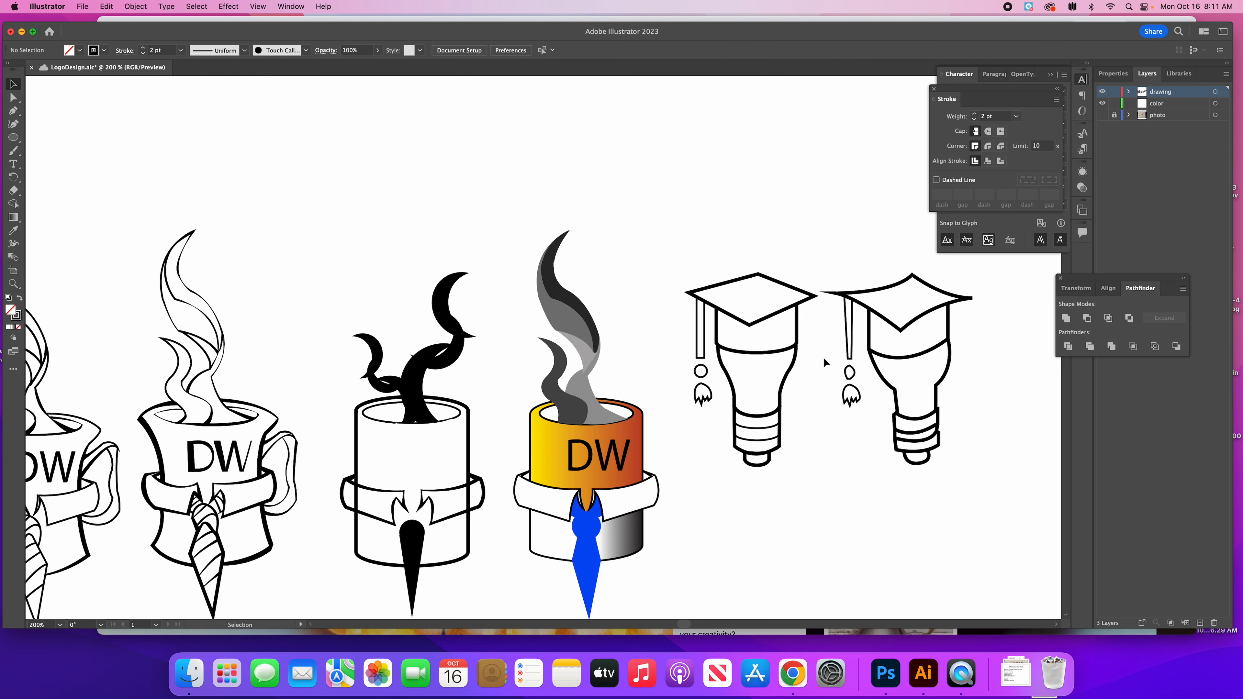
left_click_drag(565, 417, 697, 413)
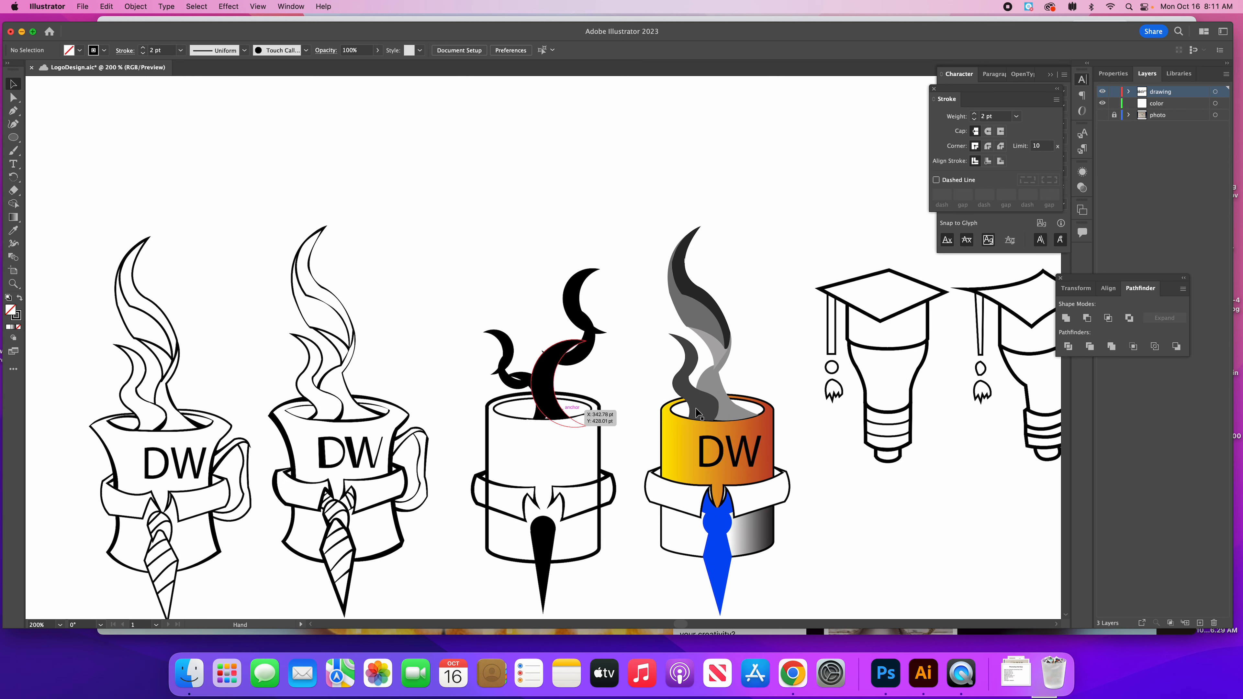
key("super+minus")
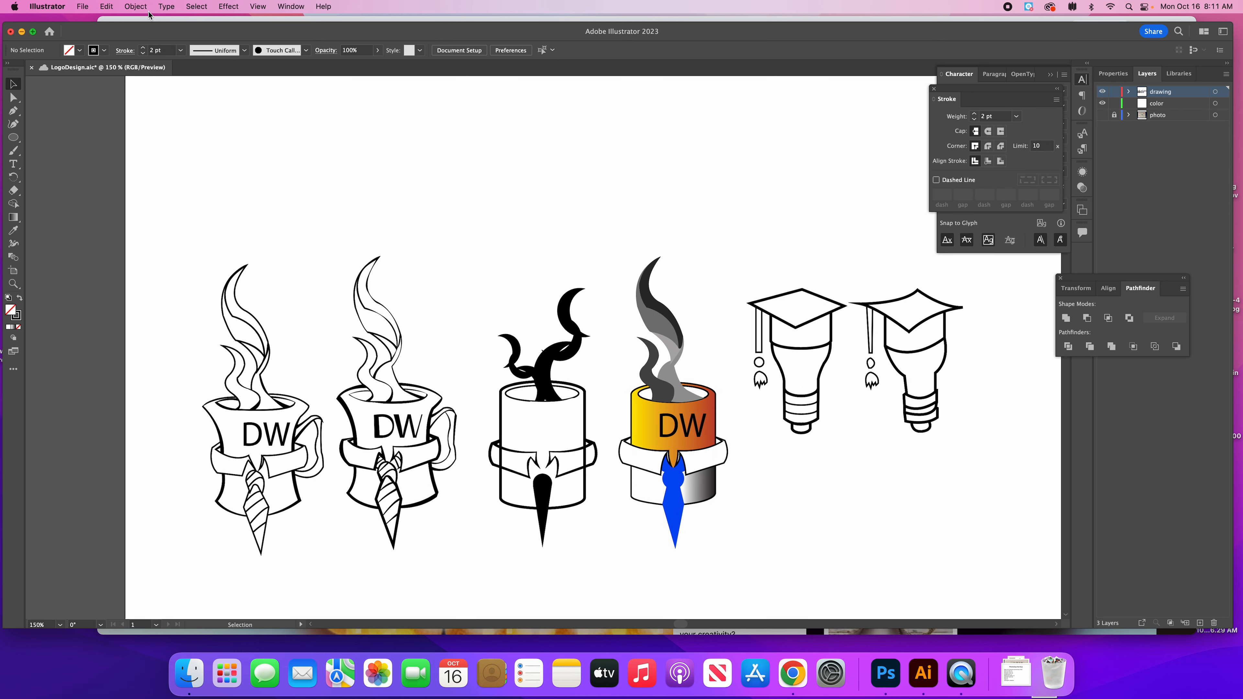